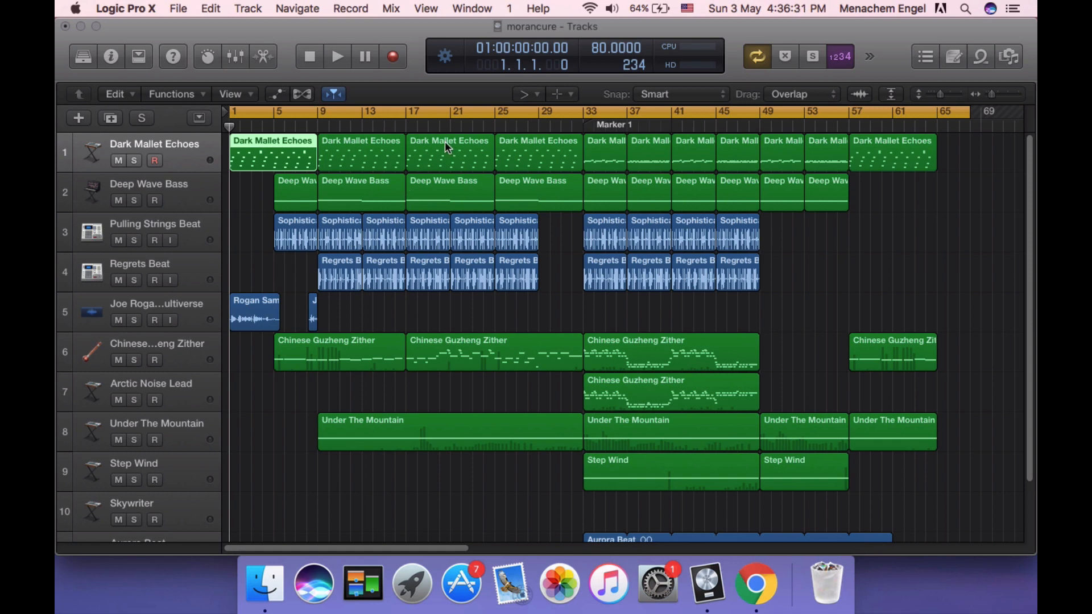
Raise the system volume and play the arrangement from bar 1 through the opening bars, stopping after the bass enters.
{"action": "key", "text": "XF86AudioRaiseVolume"}
{"action": "key", "text": "XF86AudioRaiseVolume"}
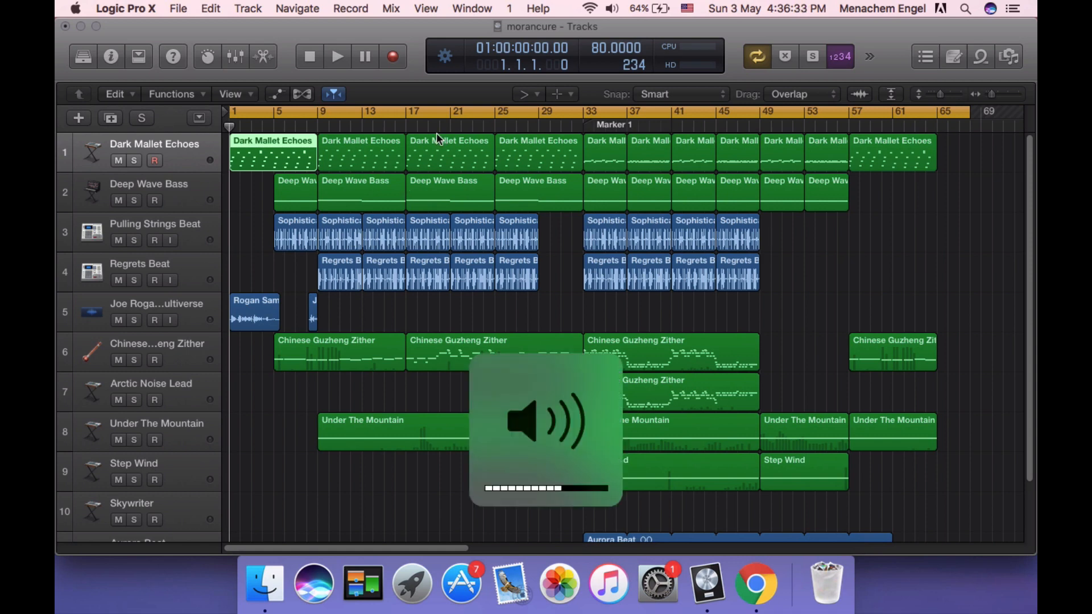
{"action": "left_click", "coordinate": [345, 59]}
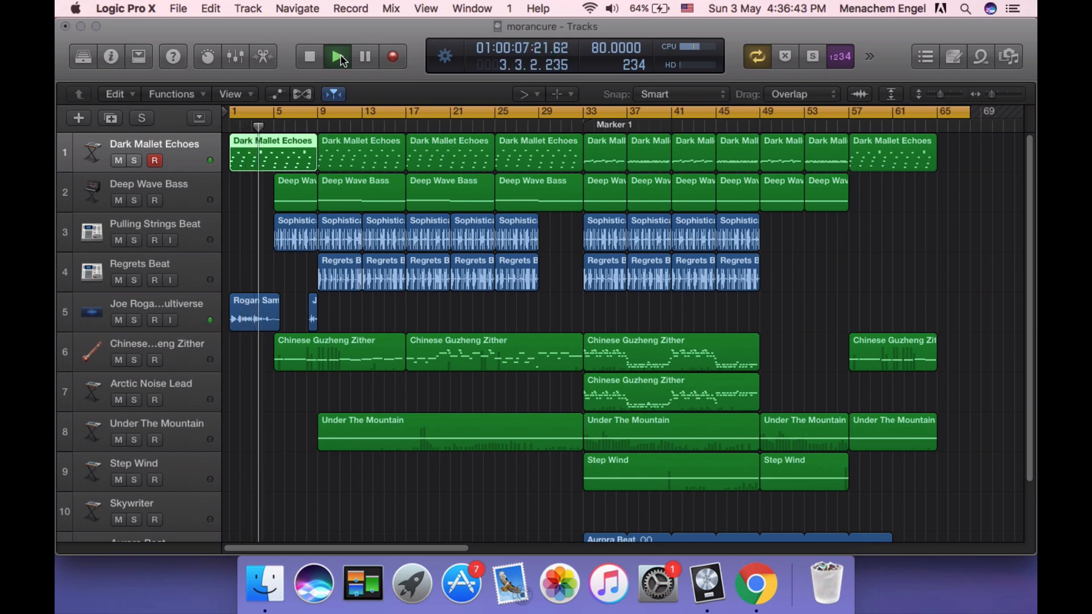
{"action": "key", "text": "XF86AudioRaiseVolume"}
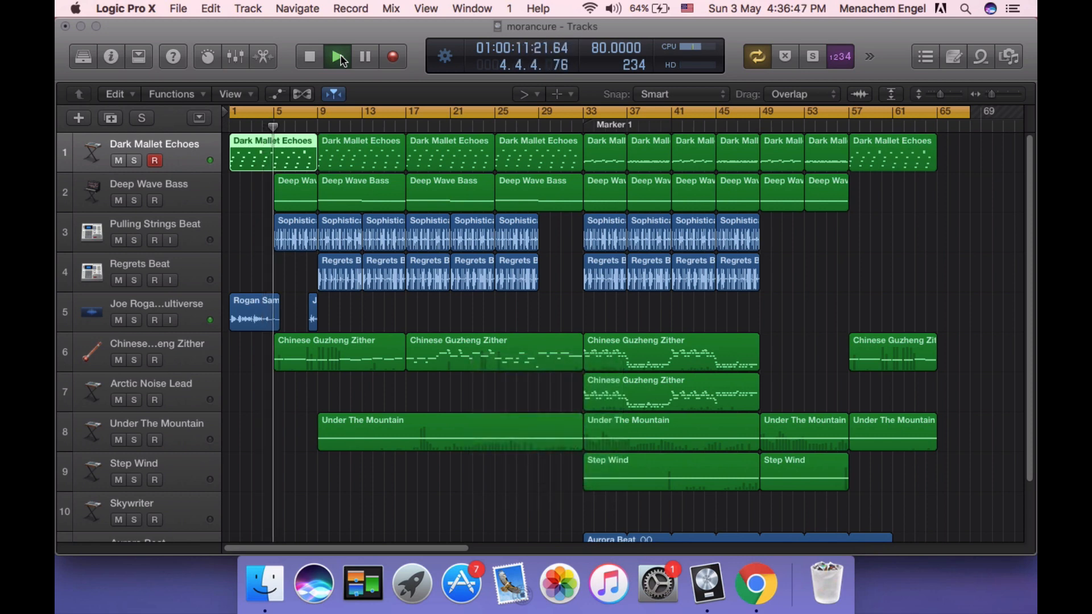
{"action": "left_click", "coordinate": [310, 58]}
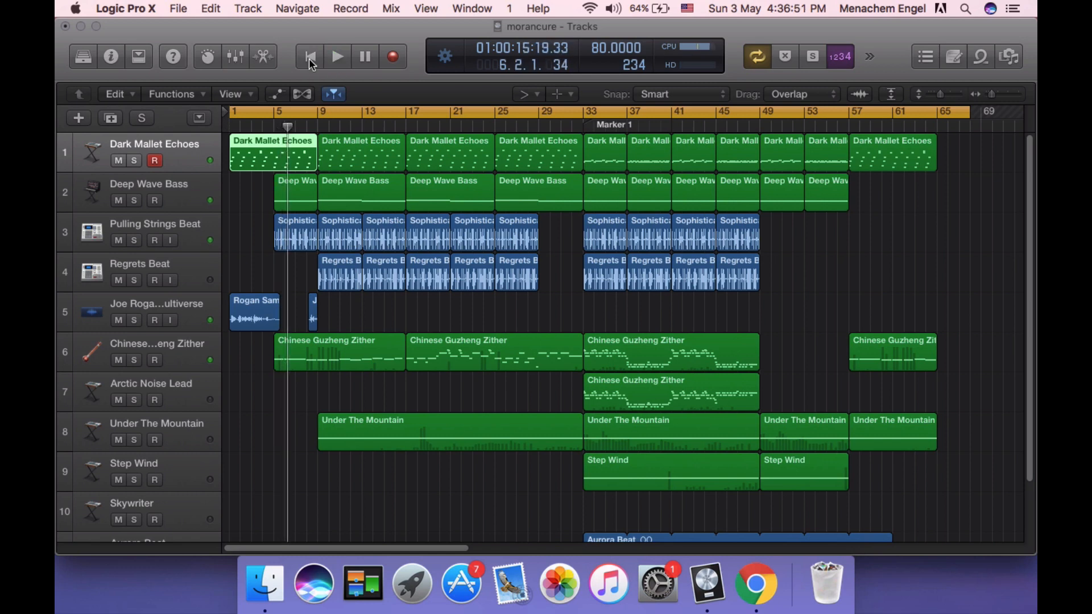
Look over all eleven tracks of the arrangement, from Dark Mallet Echoes down to Aurora Beat.
{"action": "scroll", "coordinate": [387, 290], "scroll_direction": "down", "scroll_amount": 3}
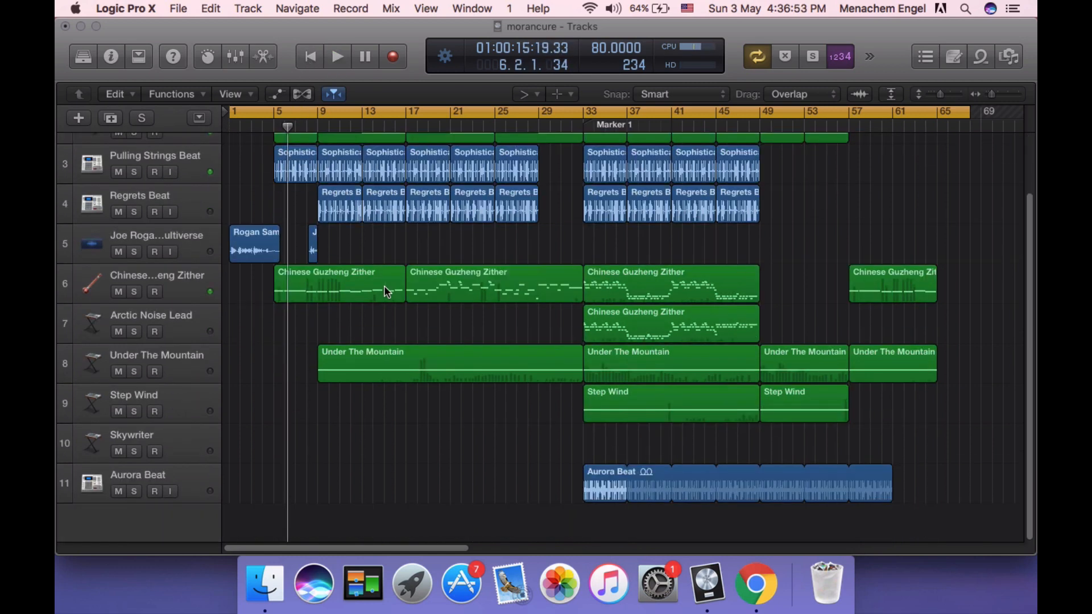
{"action": "scroll", "coordinate": [393, 280], "scroll_direction": "up", "scroll_amount": 3}
{"action": "scroll", "coordinate": [392, 281], "scroll_direction": "down", "scroll_amount": 1}
{"action": "scroll", "coordinate": [394, 286], "scroll_direction": "down", "scroll_amount": 2}
{"action": "scroll", "coordinate": [394, 286], "scroll_direction": "up", "scroll_amount": 3}
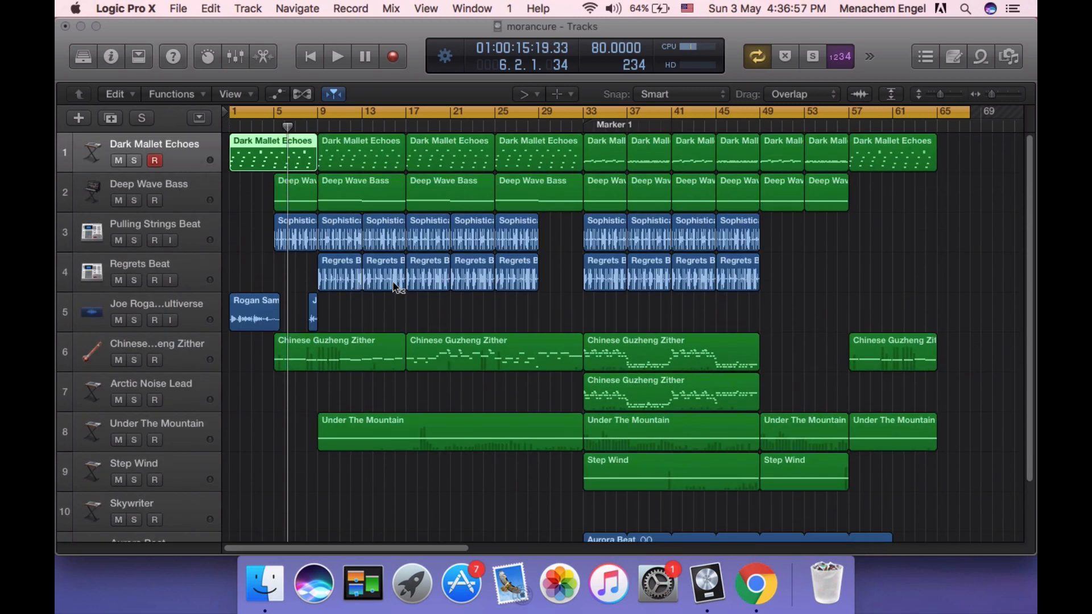
{"action": "scroll", "coordinate": [395, 286], "scroll_direction": "down", "scroll_amount": 2}
{"action": "scroll", "coordinate": [395, 286], "scroll_direction": "up", "scroll_amount": 2}
{"action": "scroll", "coordinate": [395, 286], "scroll_direction": "down", "scroll_amount": 2}
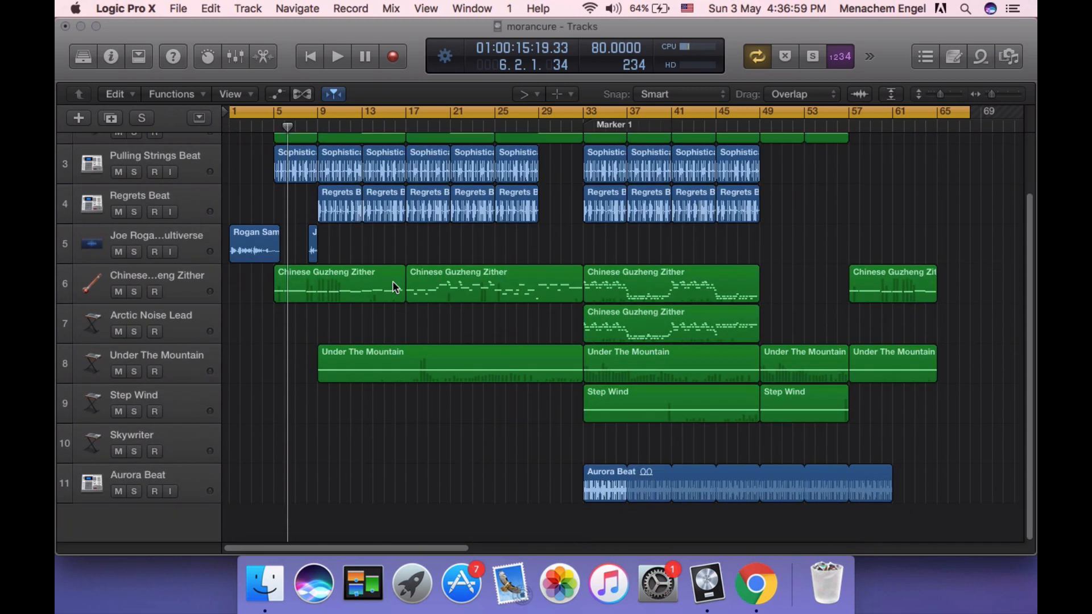
Select the Skywriter track and the Aurora Beat track in turn and review their place in the arrangement.
{"action": "left_click", "coordinate": [188, 447]}
{"action": "left_click", "coordinate": [193, 484]}
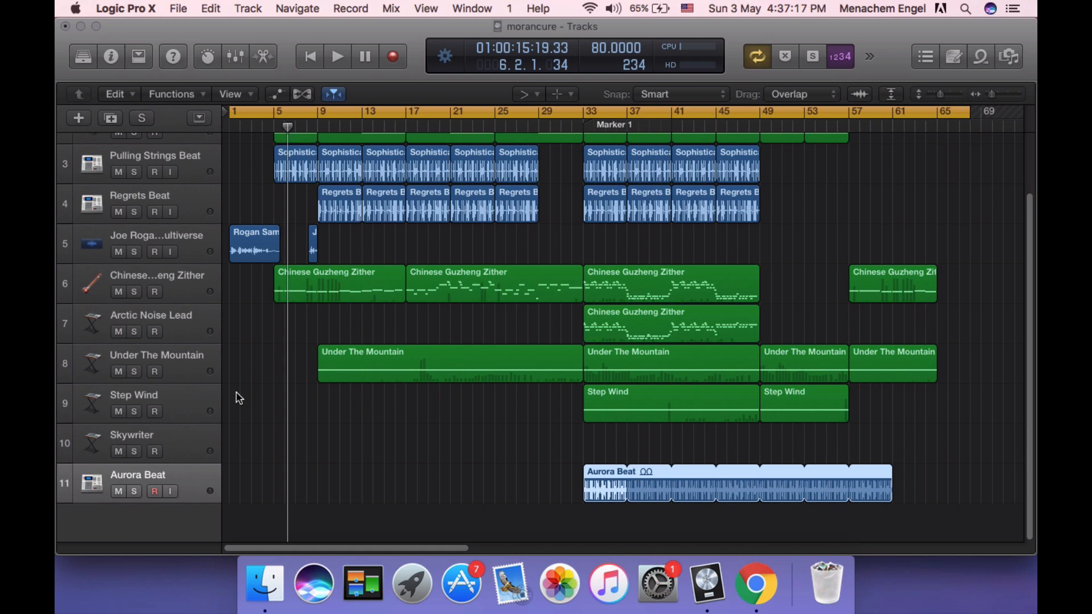
{"action": "scroll", "coordinate": [238, 398], "scroll_direction": "up", "scroll_amount": 3}
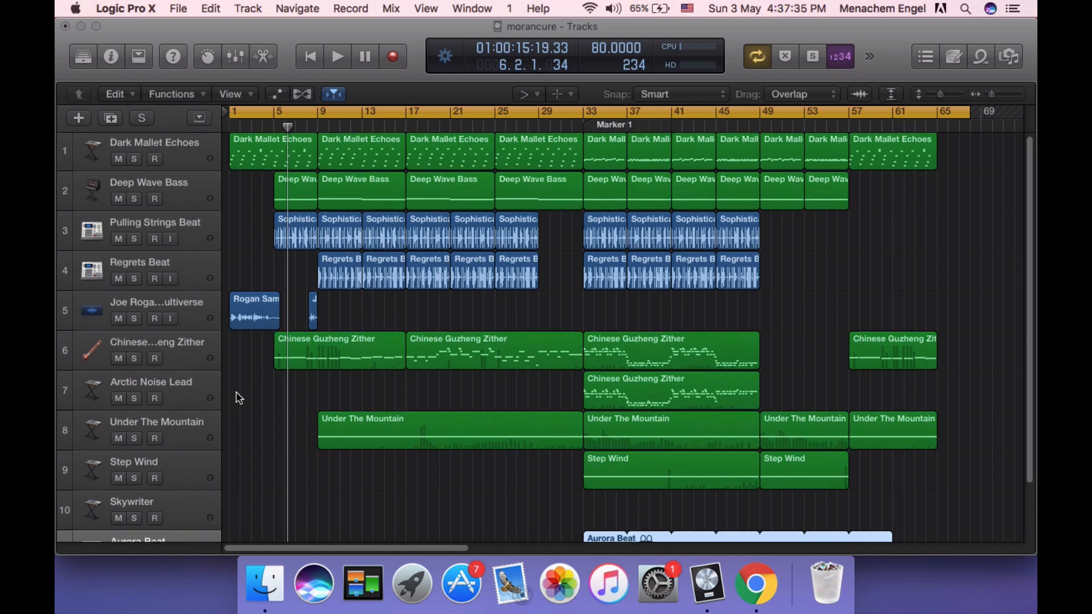
{"action": "scroll", "coordinate": [239, 398], "scroll_direction": "down", "scroll_amount": 2}
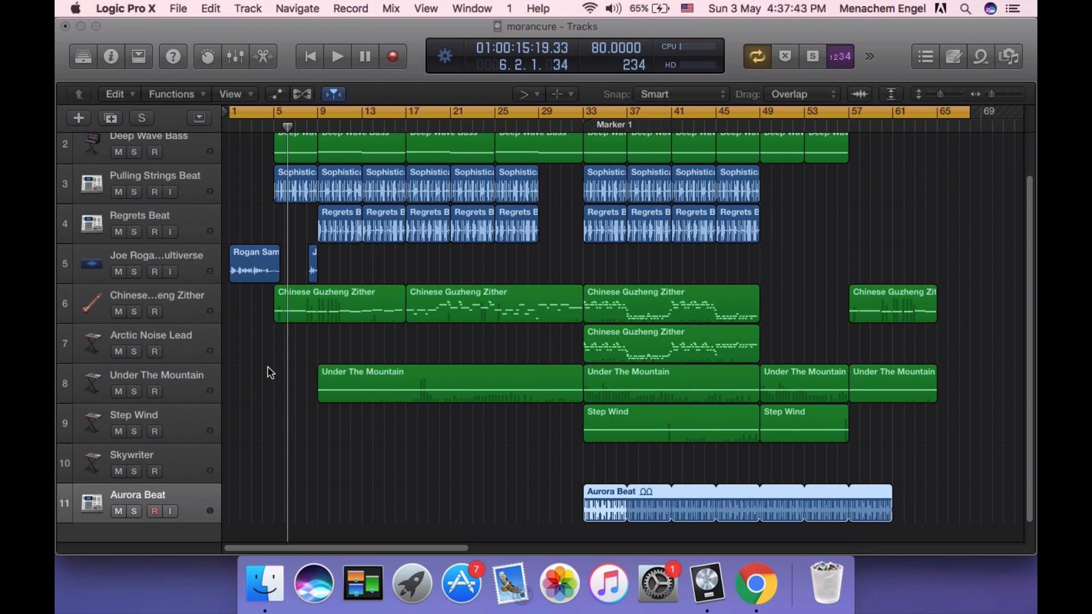
{"action": "scroll", "coordinate": [269, 373], "scroll_direction": "up", "scroll_amount": 2}
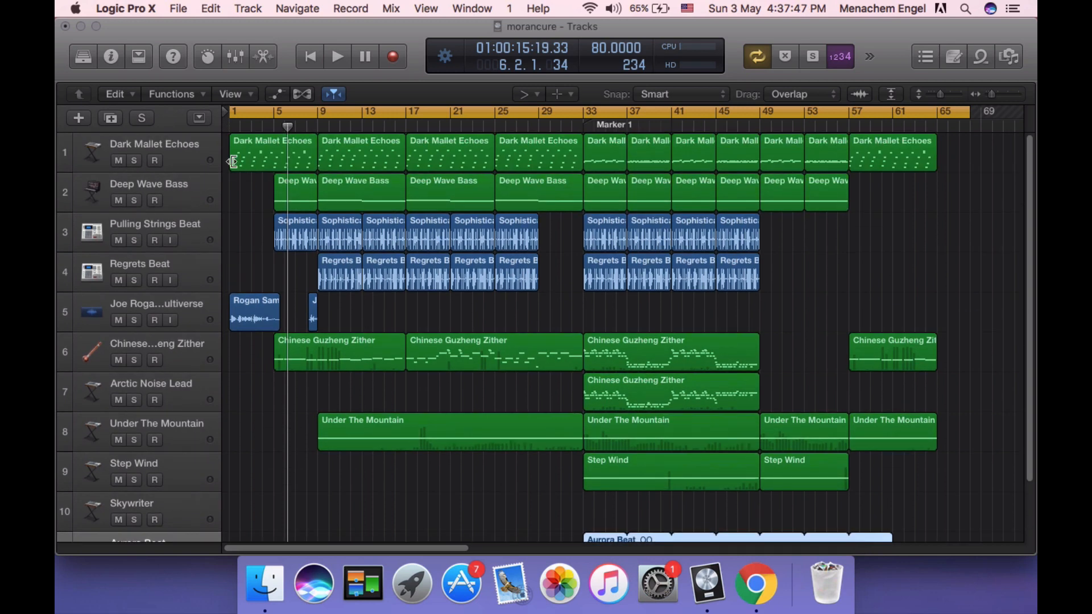
Solo the Dark Mallet Echoes track and play it from the start of the project through its first four bars.
{"action": "key", "text": "Return"}
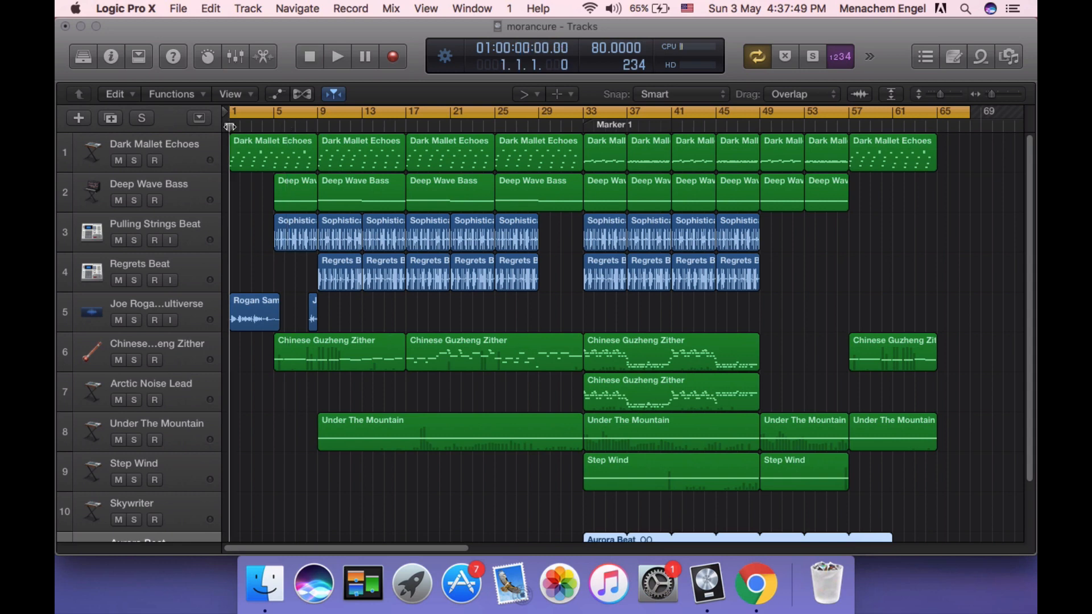
{"action": "left_click", "coordinate": [134, 161]}
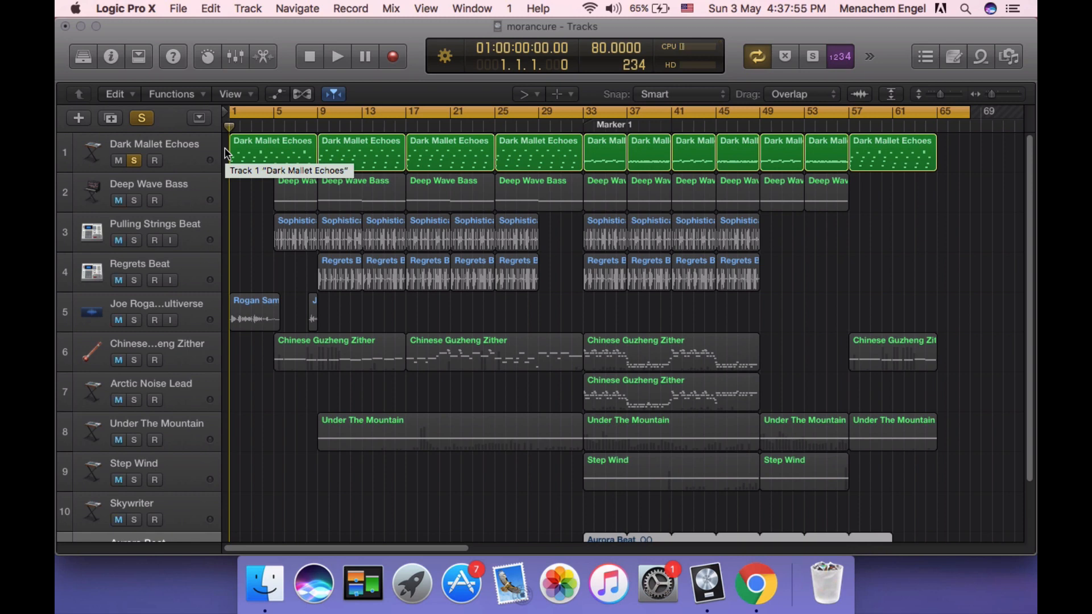
{"action": "left_click", "coordinate": [333, 59]}
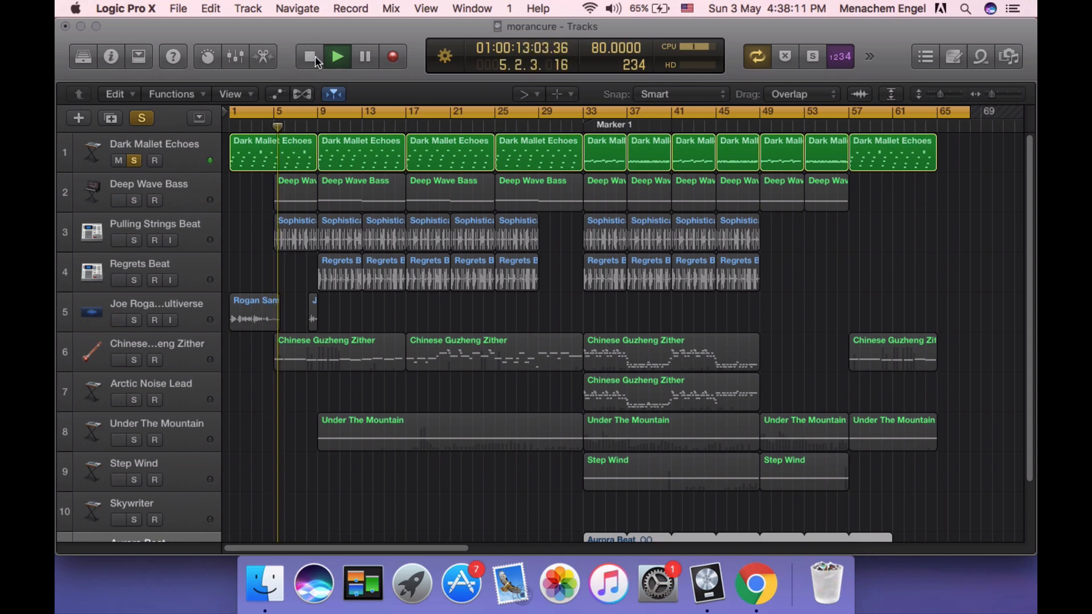
{"action": "left_click", "coordinate": [315, 59]}
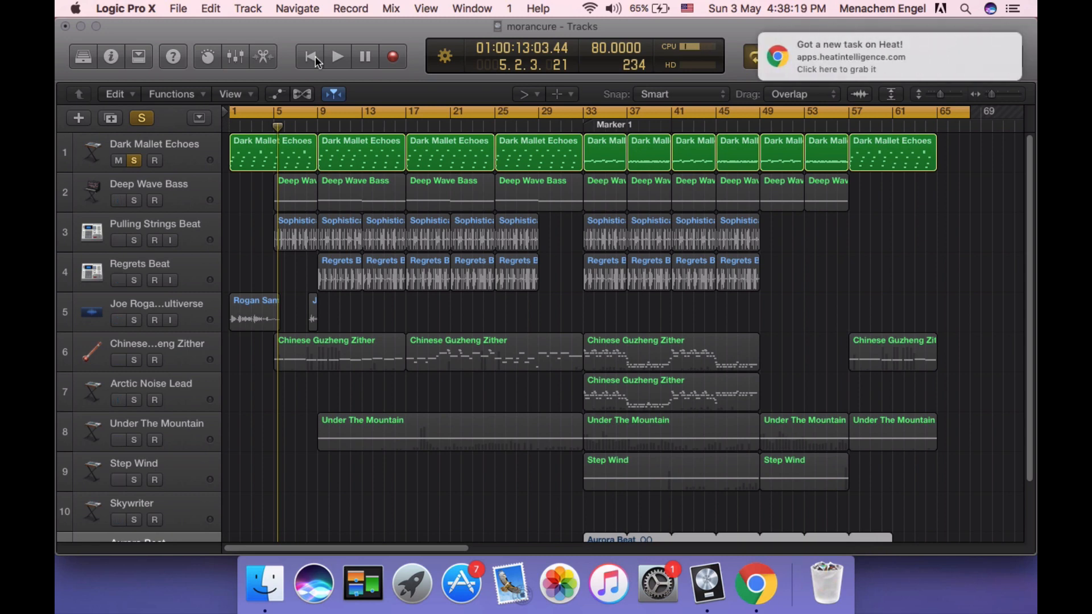
Lower the system volume, switch to Chrome to close the CruncherApp page, and return to Logic Pro X.
{"action": "key", "text": "XF86AudioLowerVolume"}
{"action": "key", "text": "XF86AudioLowerVolume"}
{"action": "key", "text": "XF86AudioLowerVolume"}
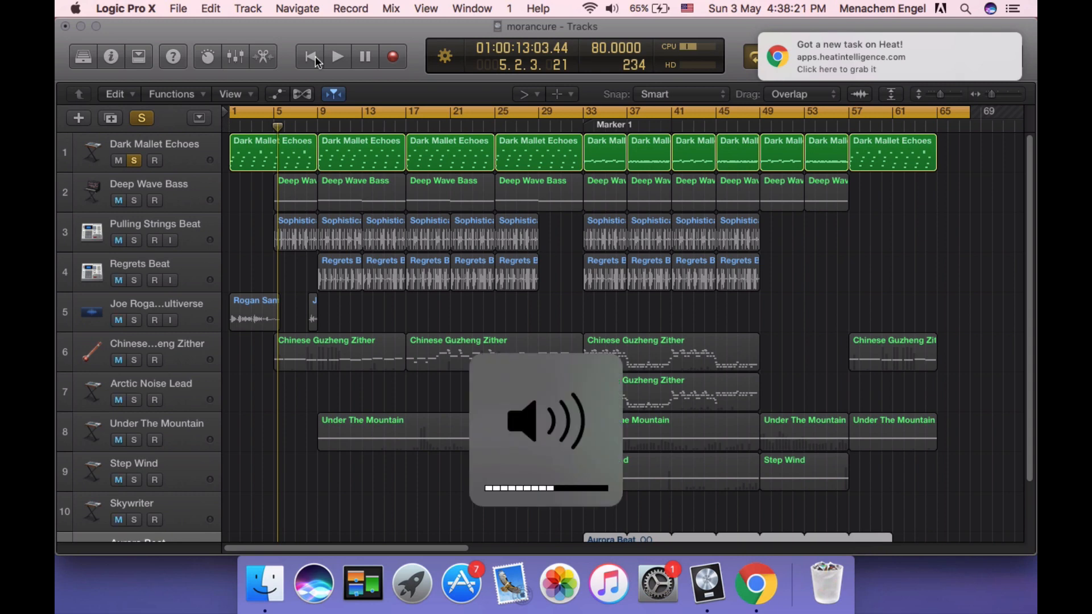
{"action": "left_click", "coordinate": [757, 580]}
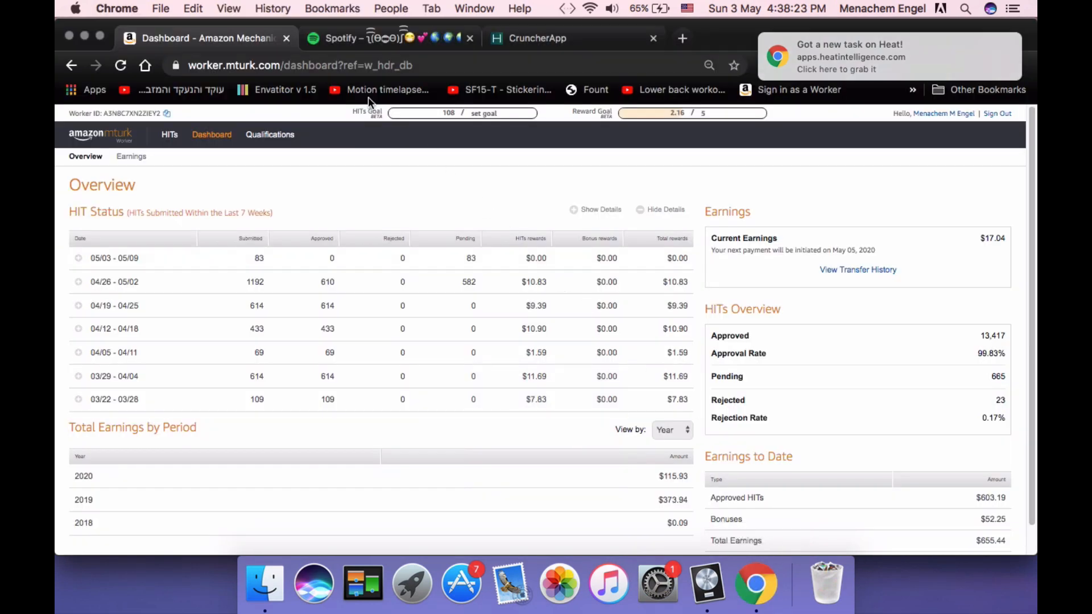
{"action": "left_click", "coordinate": [653, 39]}
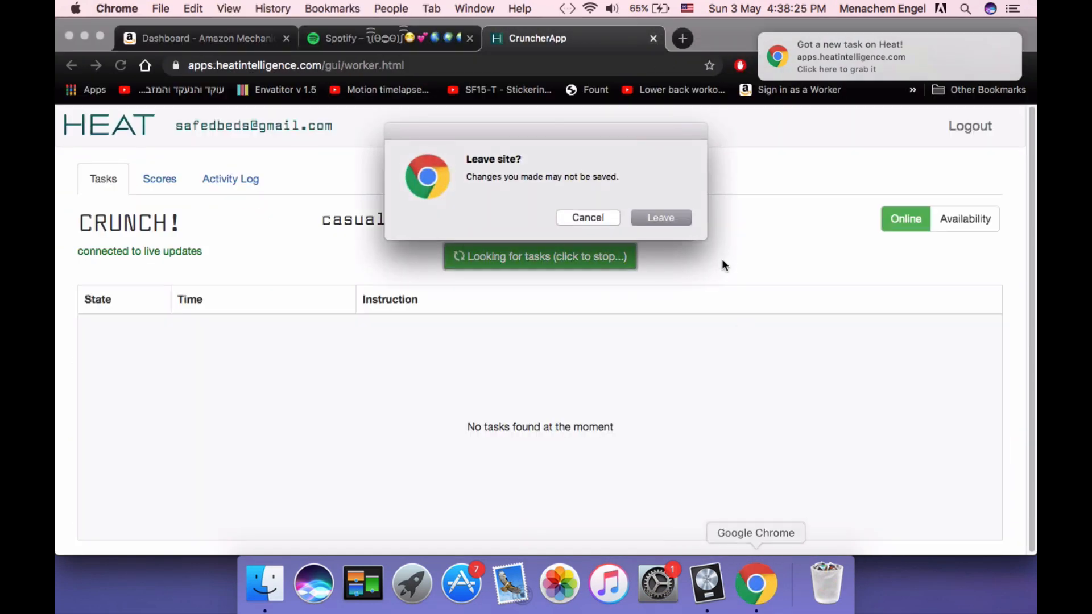
{"action": "left_click", "coordinate": [675, 215]}
{"action": "left_click", "coordinate": [707, 583]}
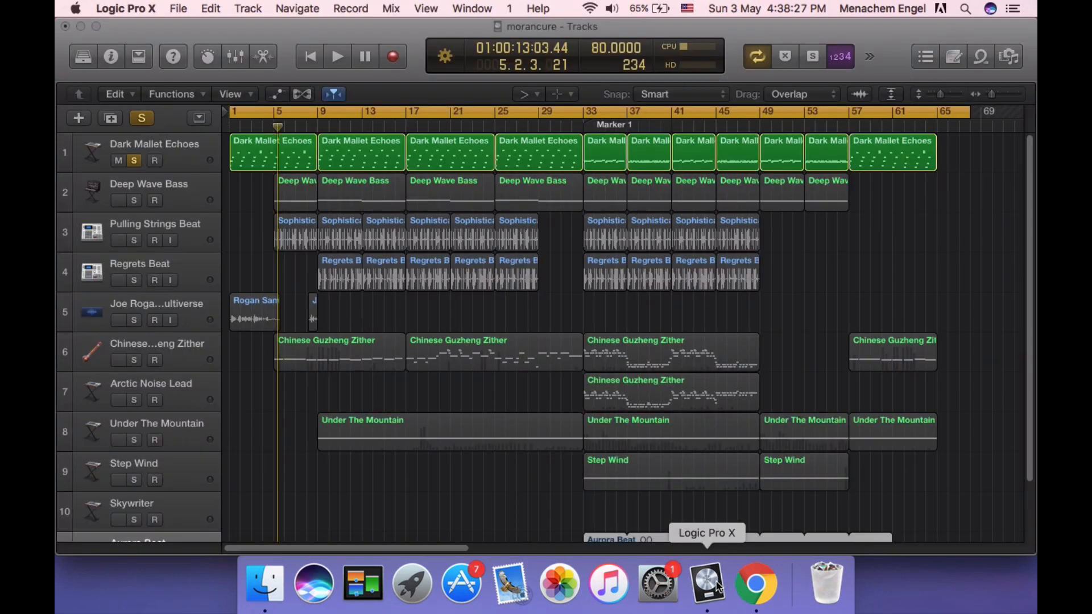
Replay the soloed Dark Mallet Echoes track from bar 1, return the playhead to the start and clear the solo.
{"action": "key", "text": "Return"}
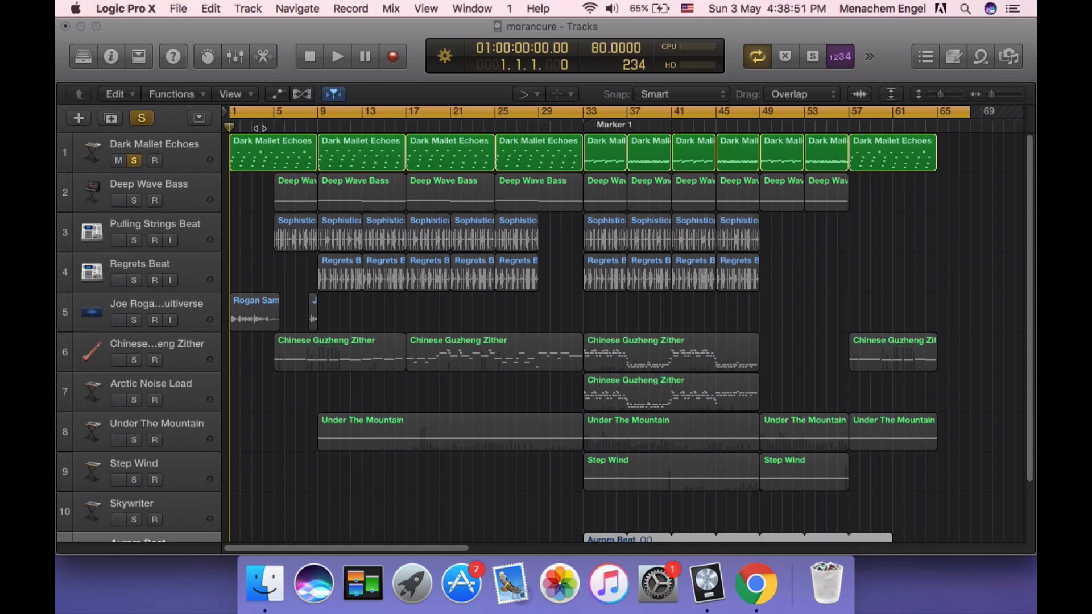
{"action": "left_click", "coordinate": [338, 58]}
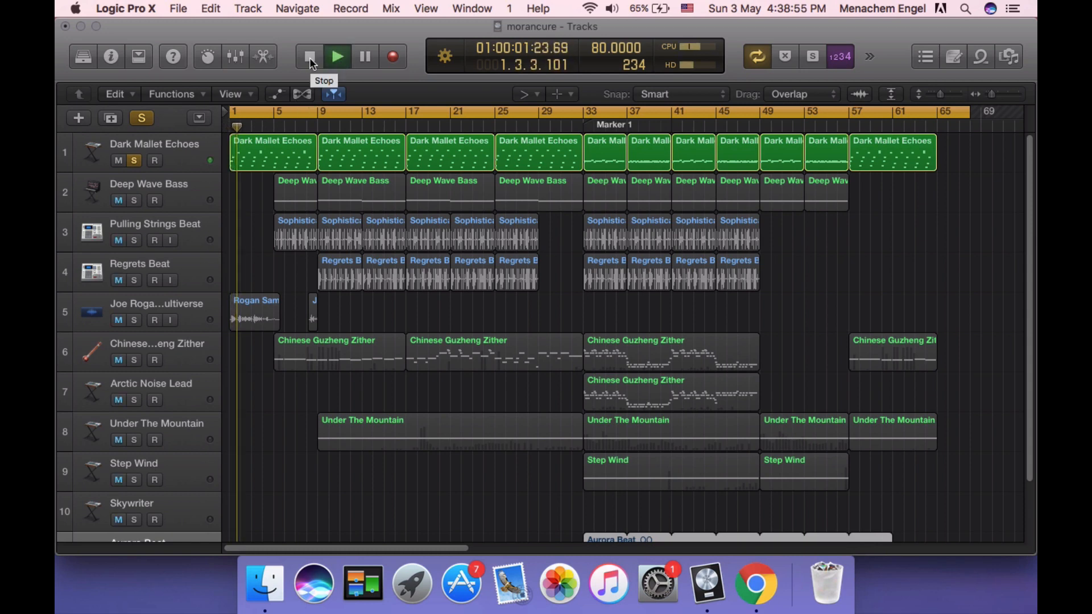
{"action": "left_click", "coordinate": [310, 58]}
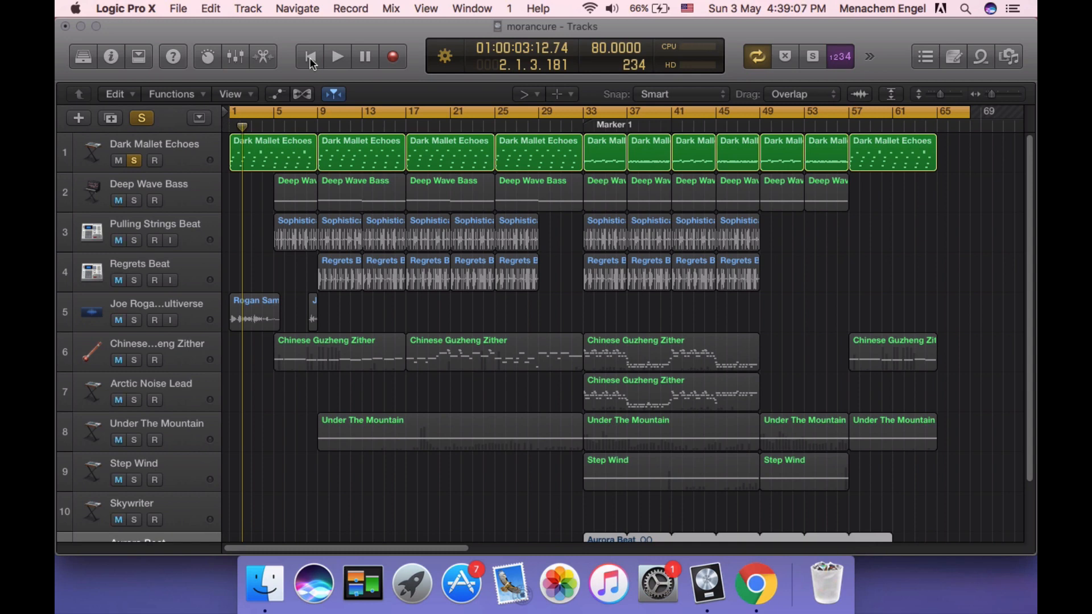
{"action": "left_click", "coordinate": [309, 57]}
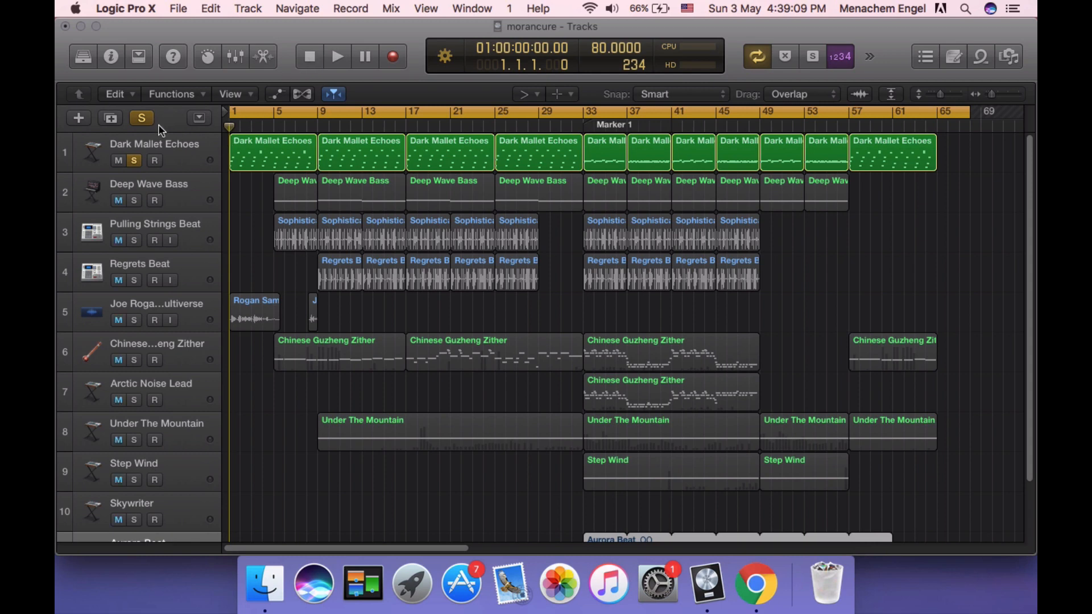
{"action": "left_click", "coordinate": [143, 118]}
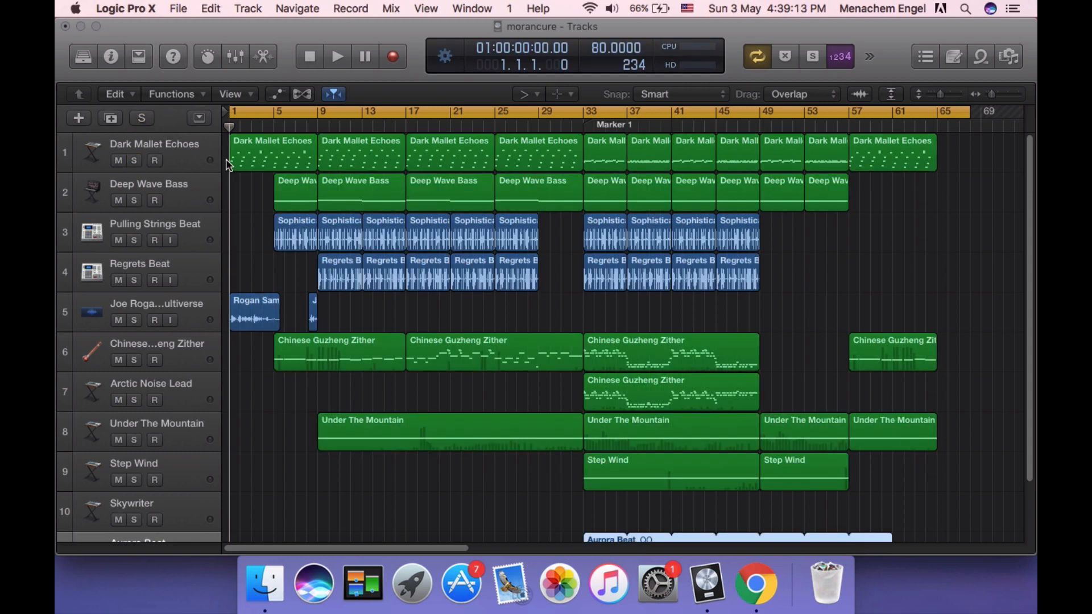
Select the Joe Rogan audio track and show the Library and the Inspector with its channel strip.
{"action": "left_click", "coordinate": [211, 305]}
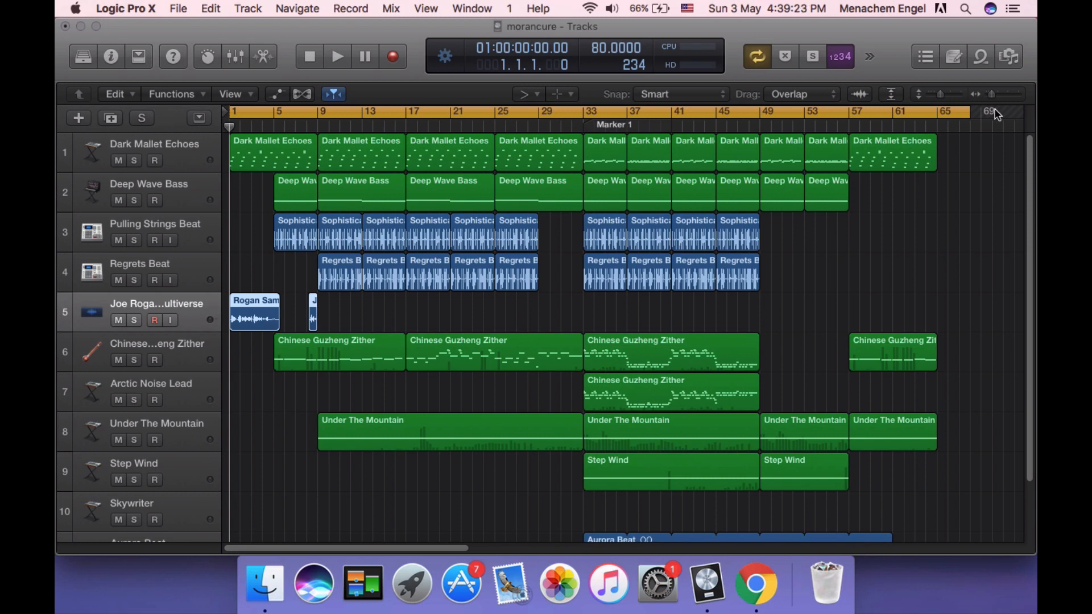
{"action": "left_click_drag", "start_coordinate": [993, 94], "coordinate": [1000, 94]}
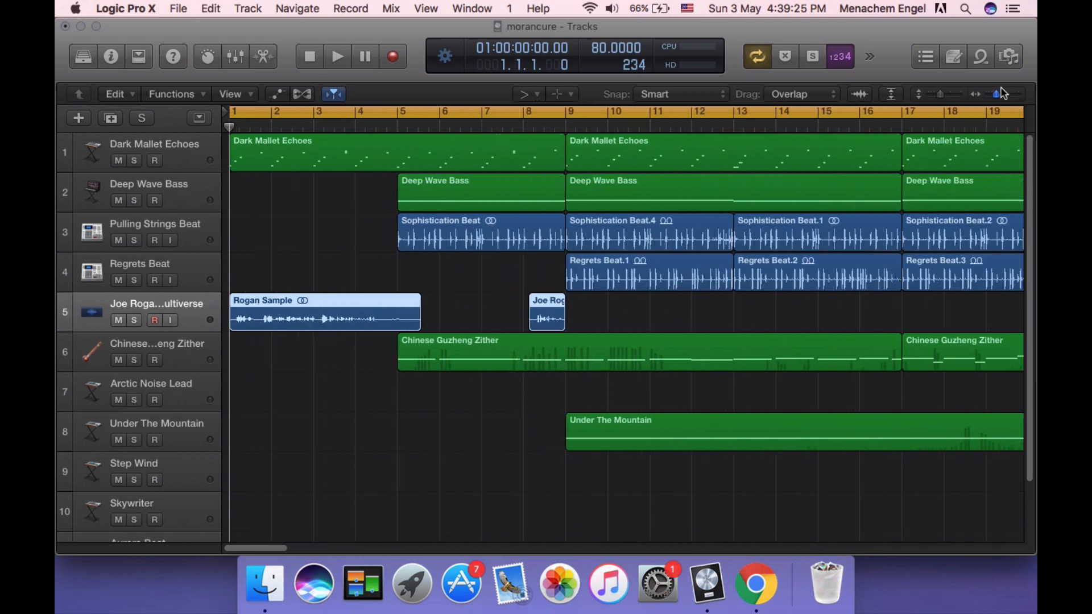
{"action": "left_click_drag", "start_coordinate": [278, 547], "coordinate": [141, 540]}
{"action": "left_click", "coordinate": [91, 55]}
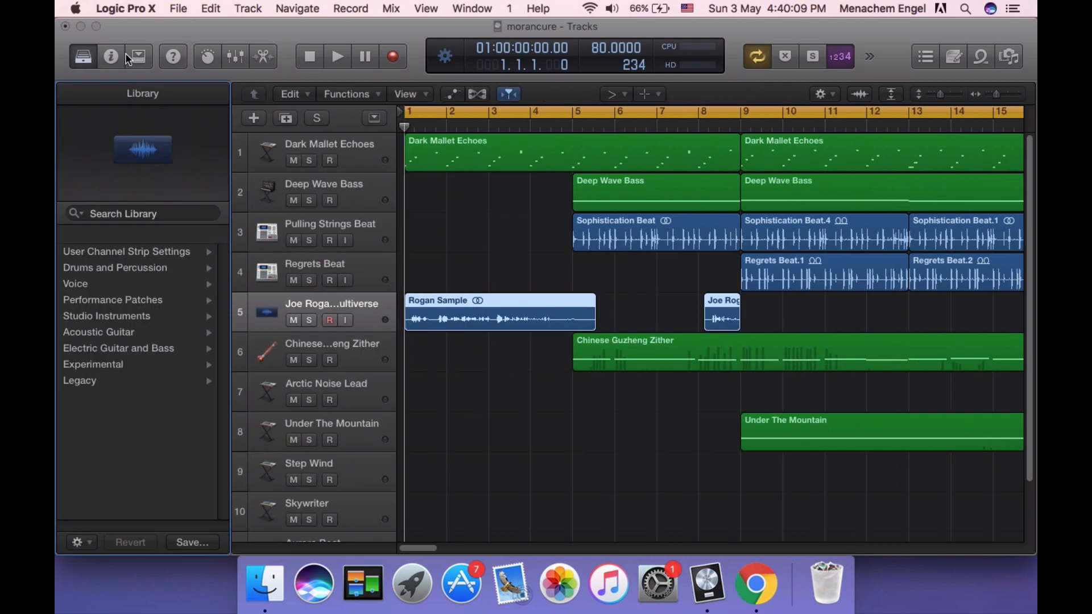
{"action": "left_click", "coordinate": [115, 56]}
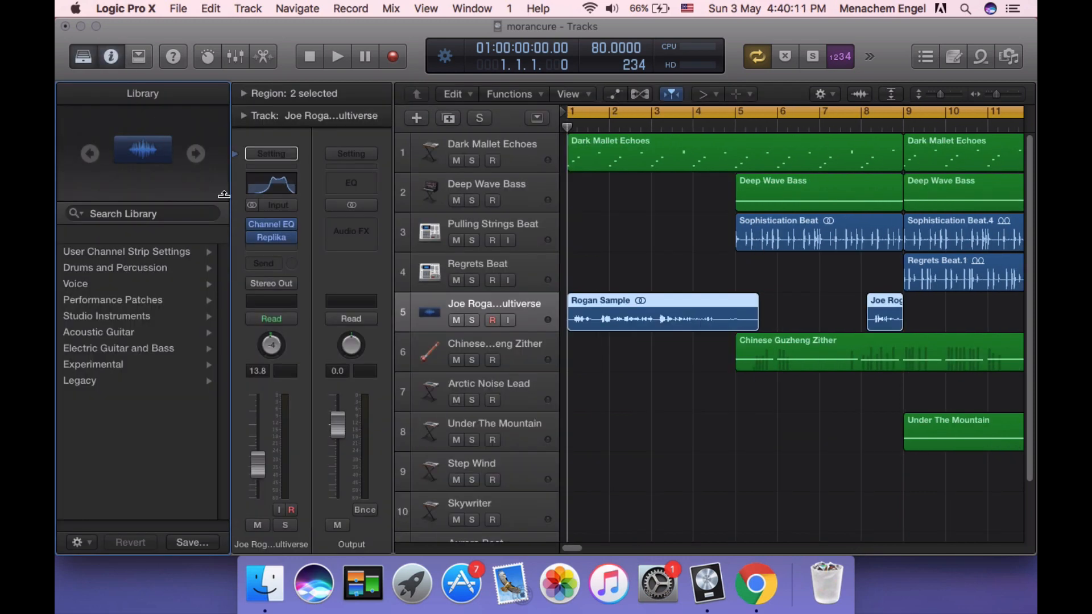
Open the Replika delay on the Joe Rogan track, examine its Wormhole preset settings, and close the plug-in window.
{"action": "mouse_move", "coordinate": [271, 239]}
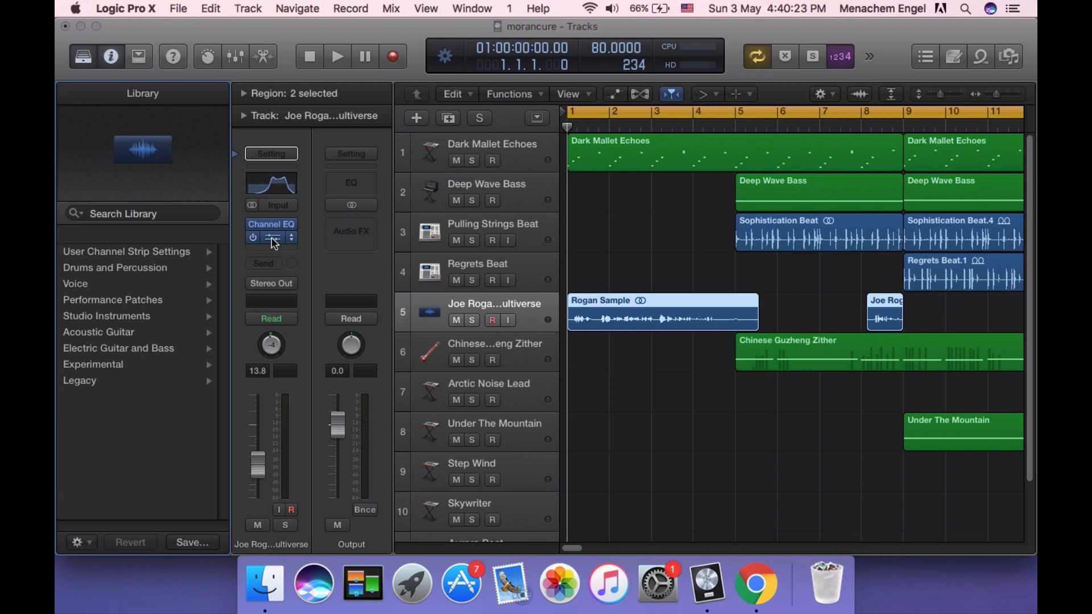
{"action": "left_click", "coordinate": [271, 237]}
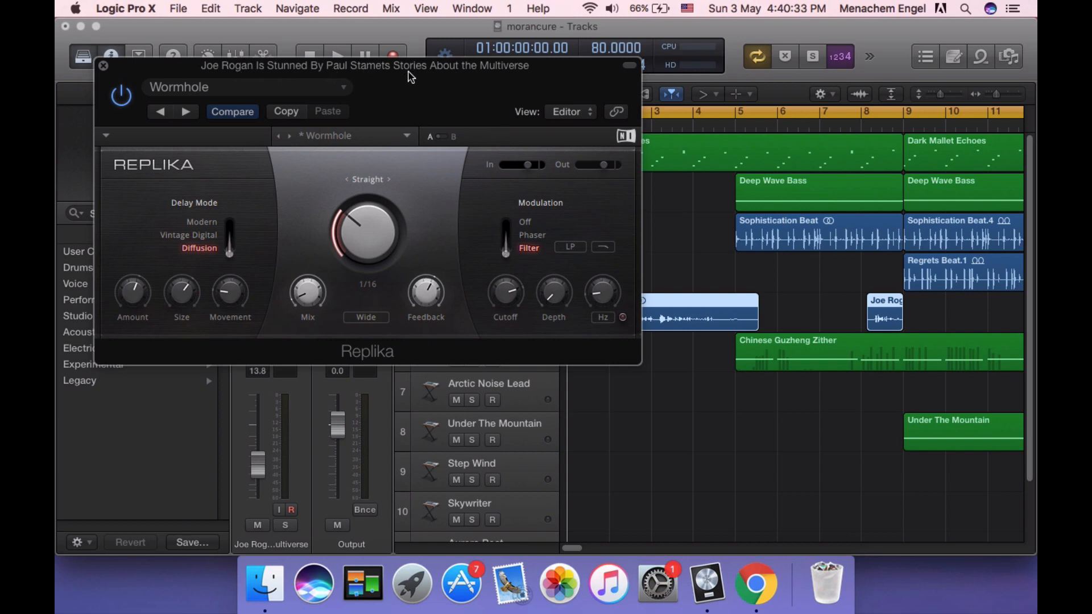
{"action": "left_click", "coordinate": [104, 67]}
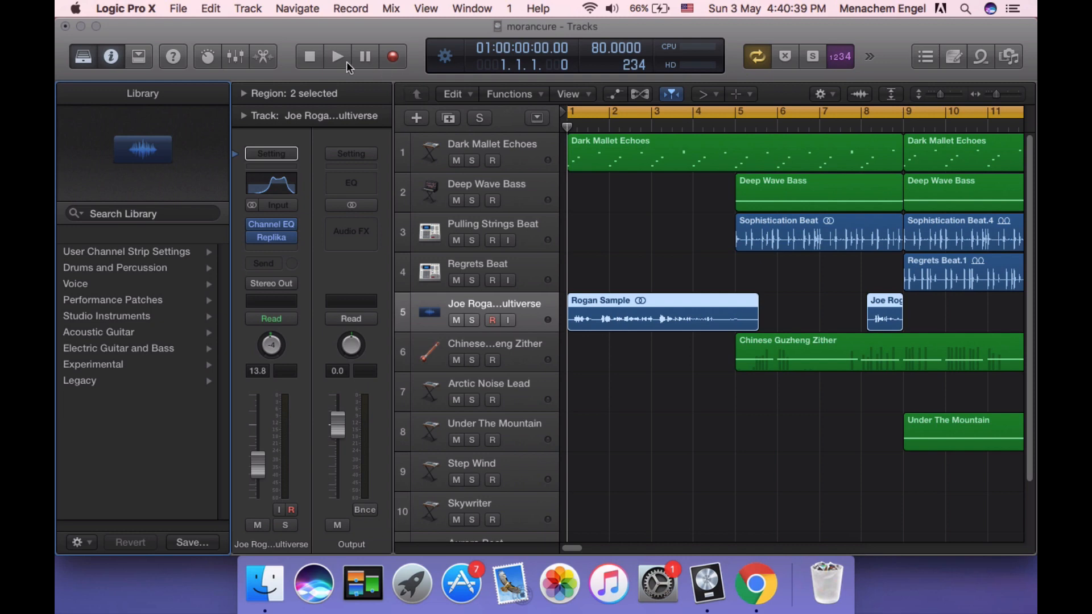
Turn off cycle mode and play the opening at a raised system volume, finishing with the playhead back at bar 1.
{"action": "left_click", "coordinate": [591, 110]}
{"action": "left_click", "coordinate": [337, 56]}
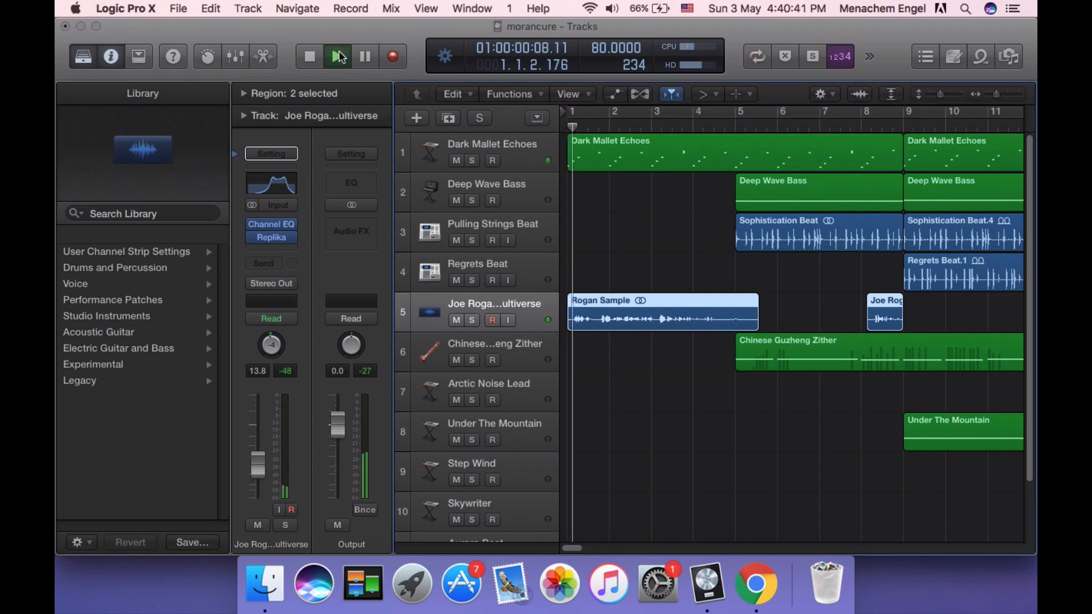
{"action": "key", "text": "XF86AudioRaiseVolume"}
{"action": "key", "text": "XF86AudioRaiseVolume"}
{"action": "key", "text": "XF86AudioRaiseVolume"}
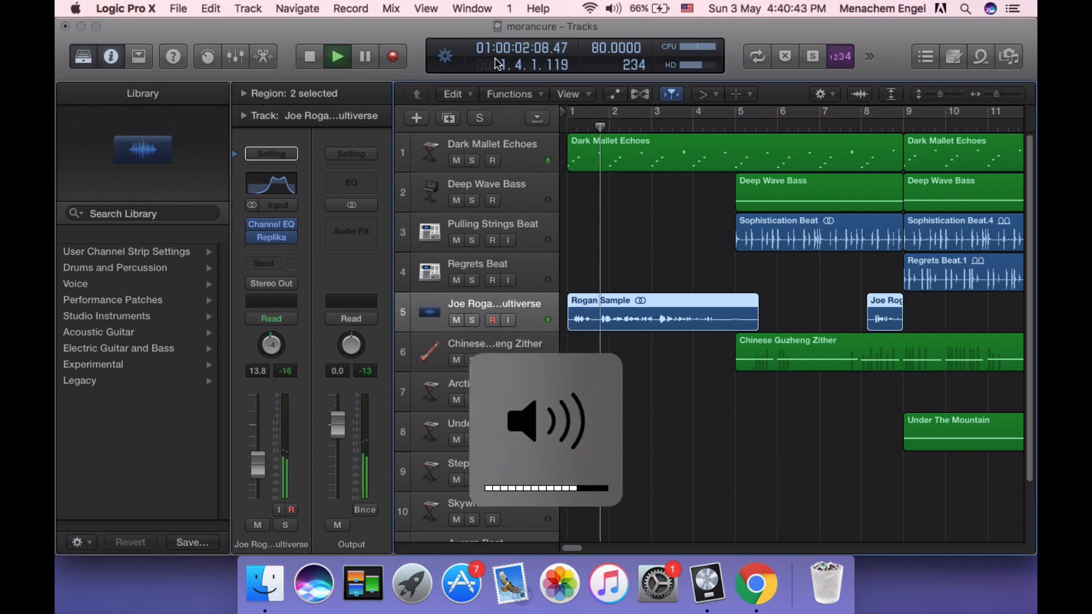
{"action": "left_click", "coordinate": [659, 215]}
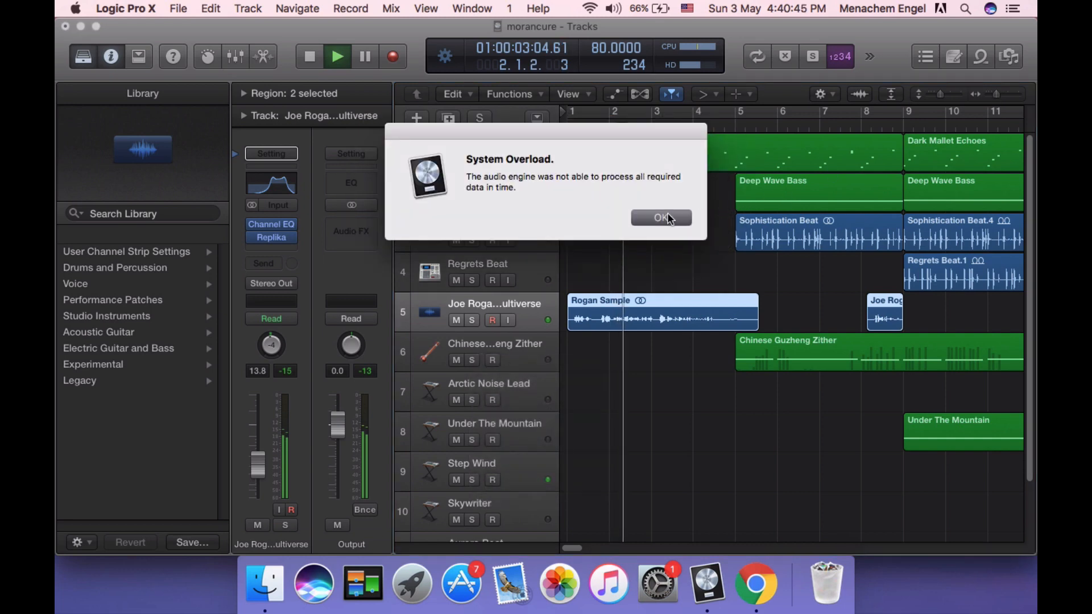
{"action": "left_click", "coordinate": [568, 125]}
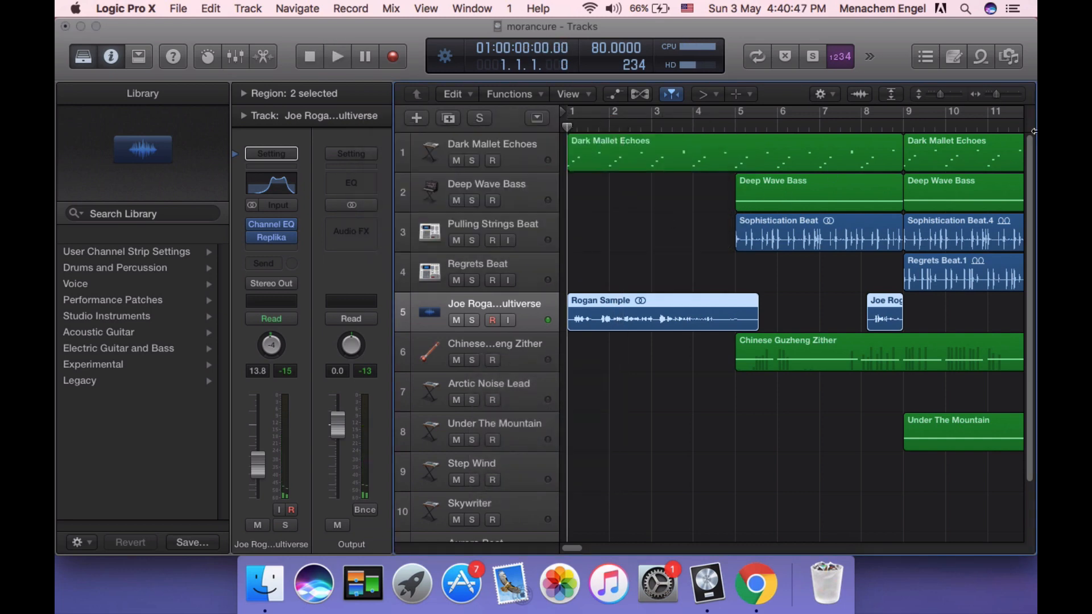
Zoom the arrangement out to about bar 30 and quit Google Chrome.
{"action": "left_click_drag", "start_coordinate": [998, 98], "coordinate": [994, 98]}
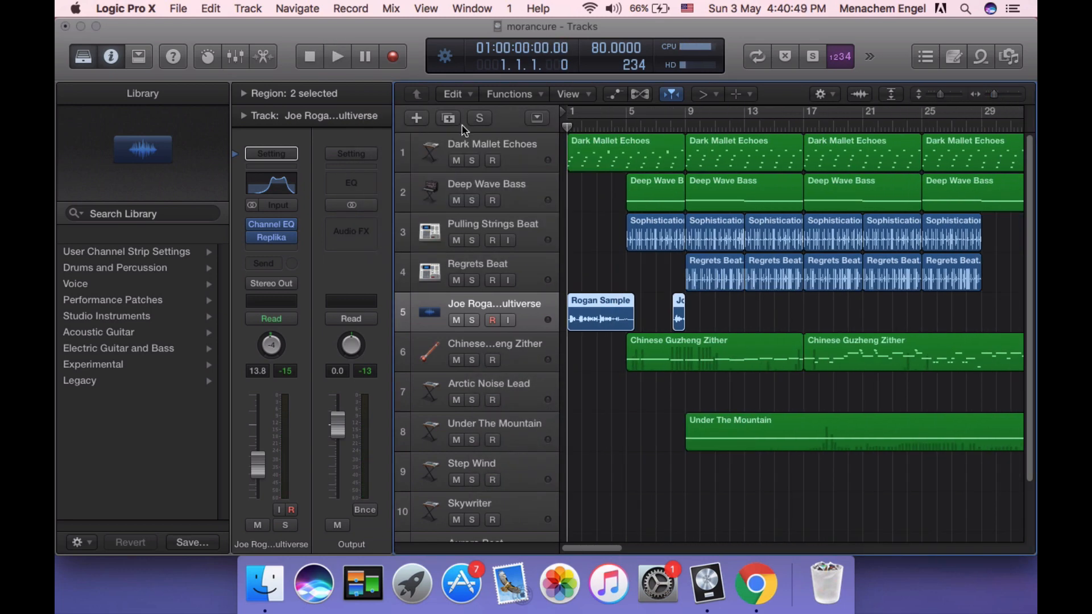
{"action": "right_click", "coordinate": [754, 584]}
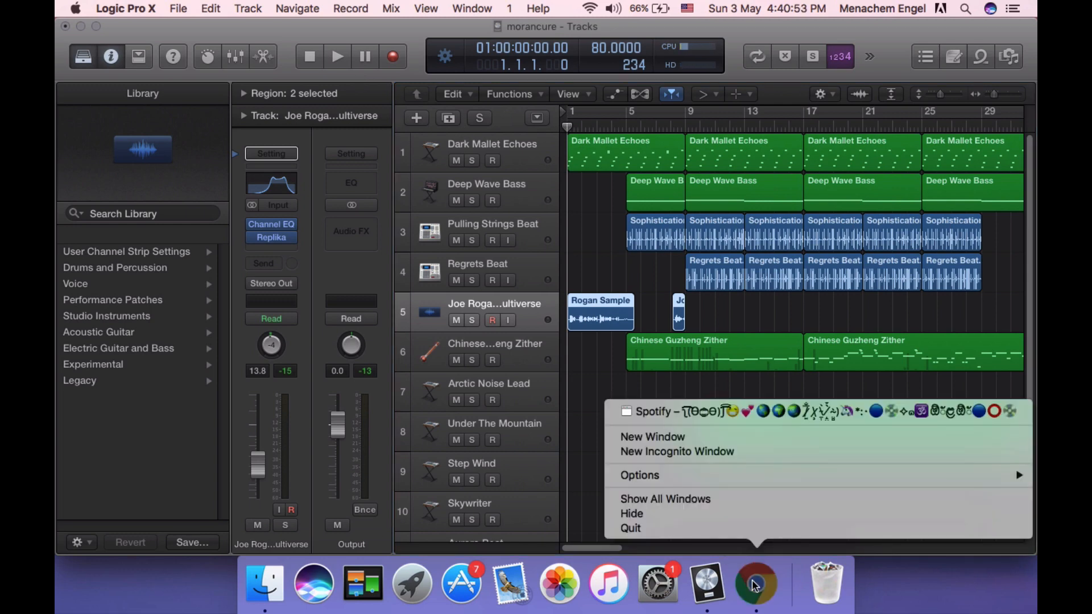
{"action": "left_click", "coordinate": [753, 524]}
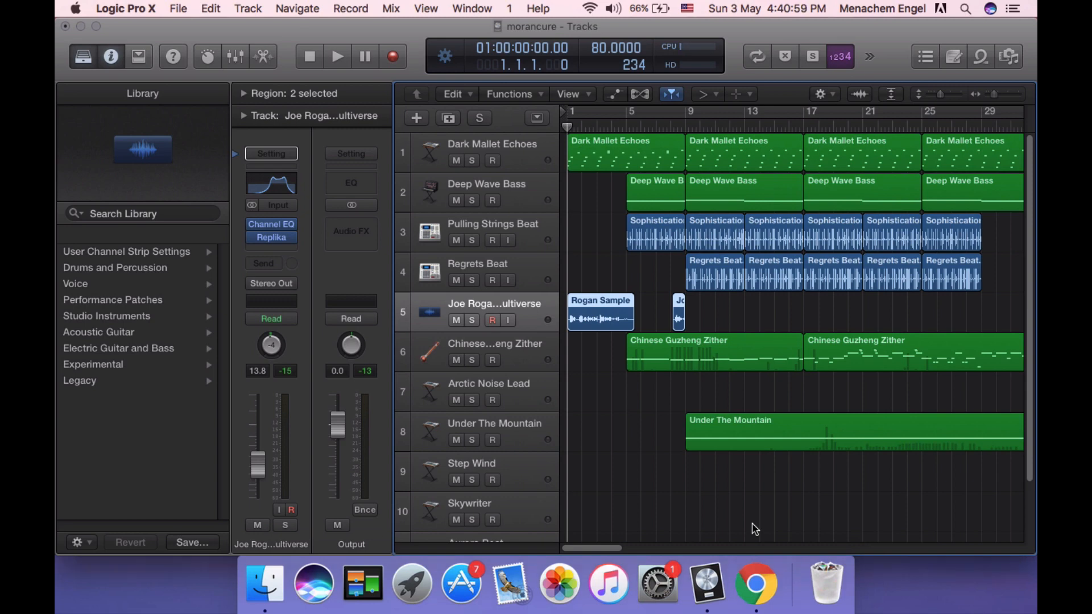
{"action": "right_click", "coordinate": [763, 568]}
{"action": "left_click", "coordinate": [781, 534]}
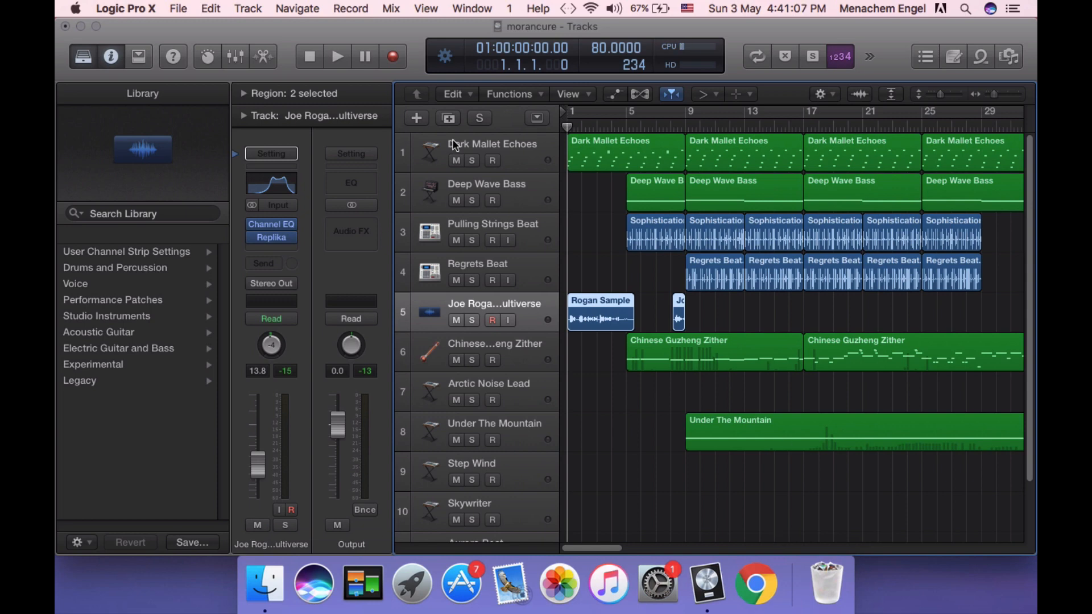
Play the full arrangement from bar 1 to about bar 7 at a raised system volume, and return the playhead to bar 1.
{"action": "left_click", "coordinate": [346, 63]}
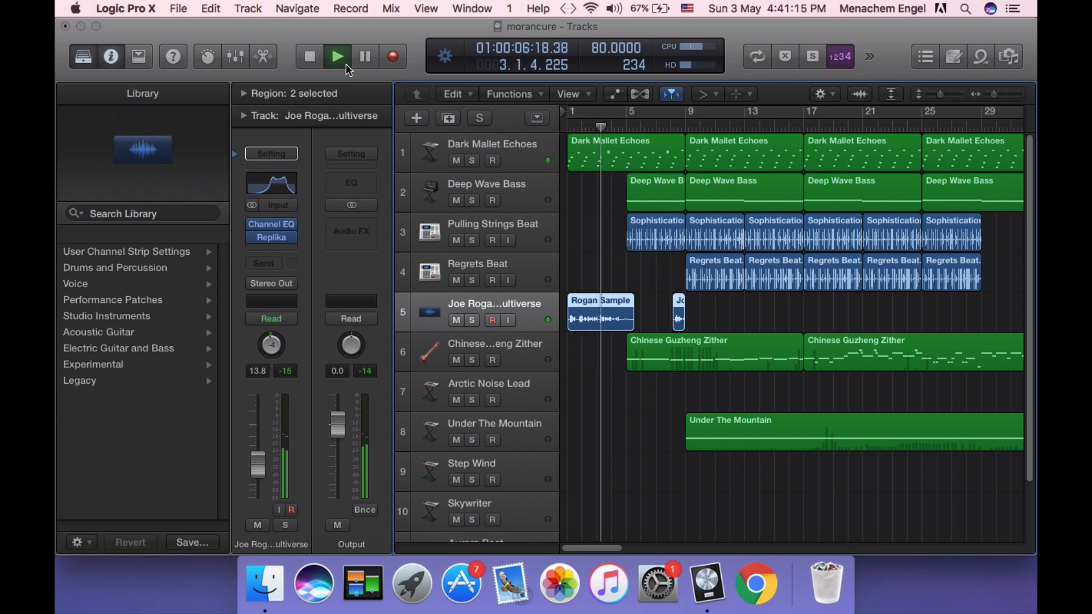
{"action": "key", "text": "XF86AudioRaiseVolume"}
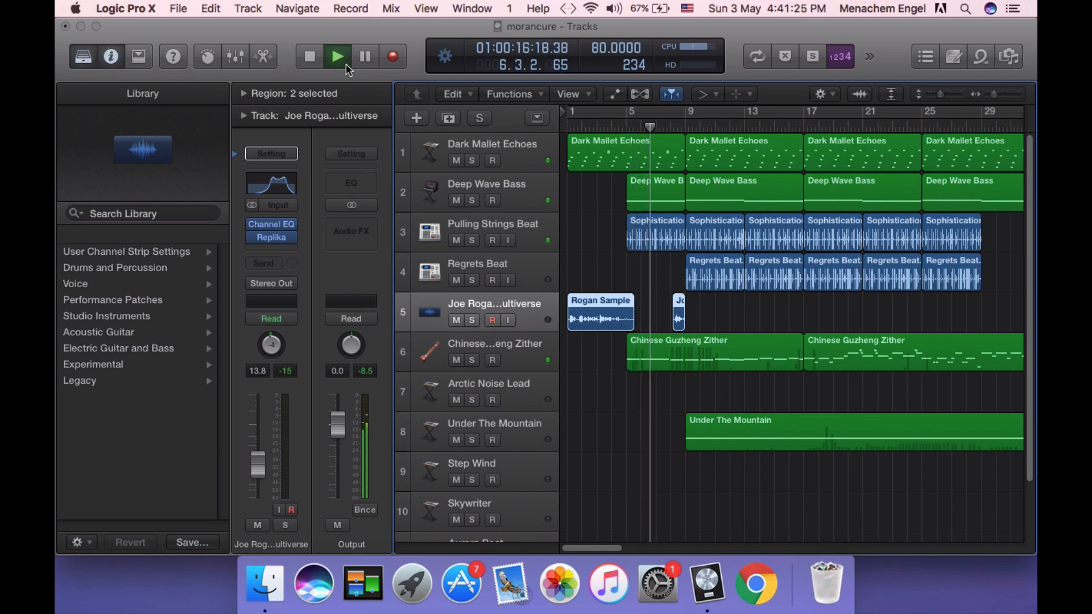
{"action": "left_click", "coordinate": [312, 58]}
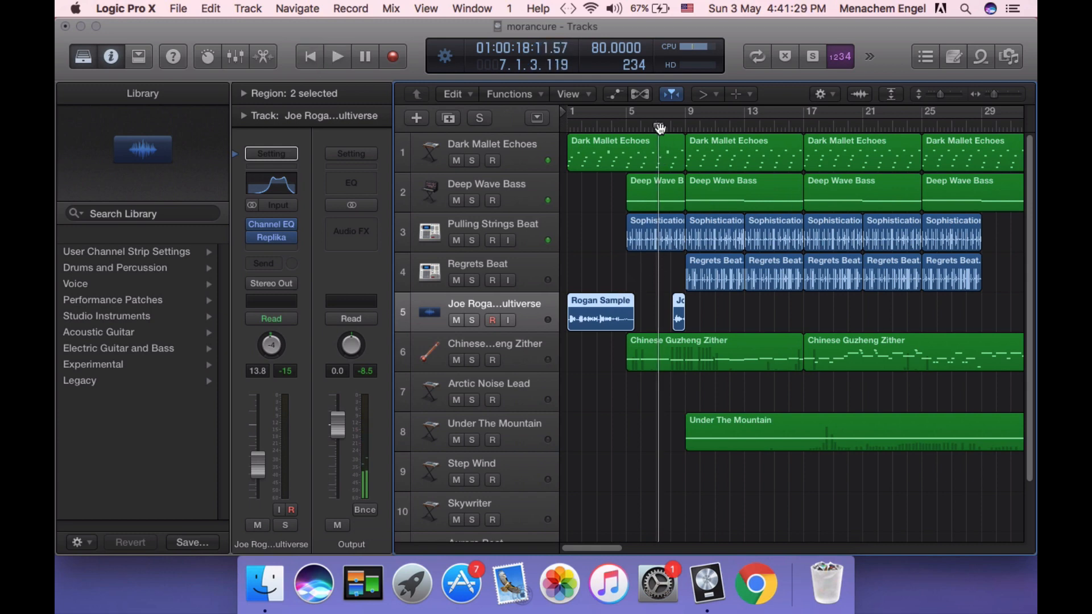
{"action": "left_click", "coordinate": [618, 126]}
{"action": "left_click_drag", "start_coordinate": [618, 127], "coordinate": [568, 126]}
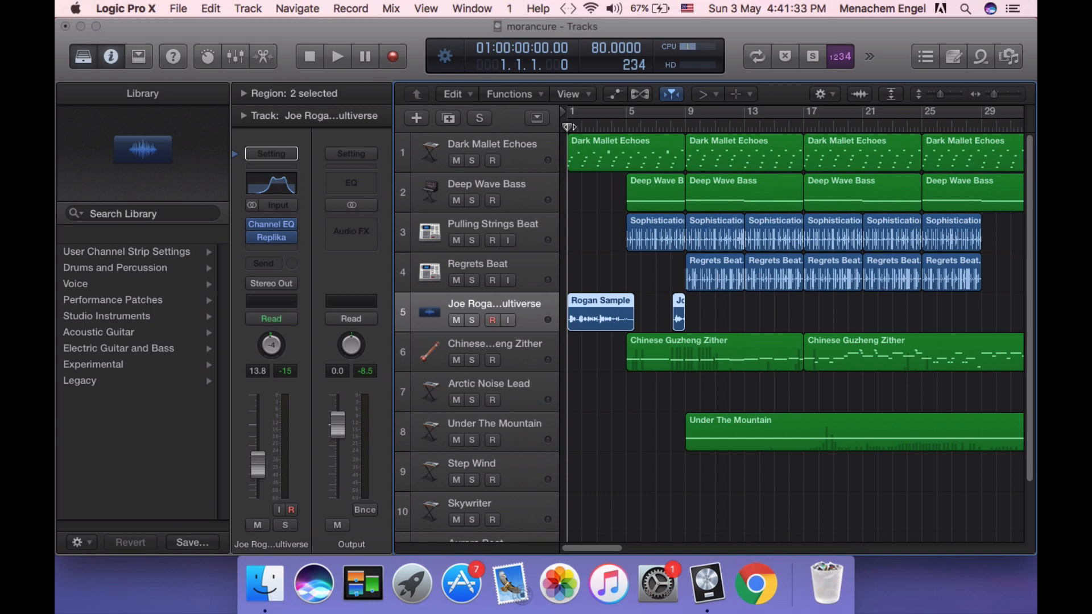
Solo the Joe Rogan audio track and play it from bar 4 to just past bar 5.
{"action": "left_click_drag", "start_coordinate": [569, 126], "coordinate": [612, 176]}
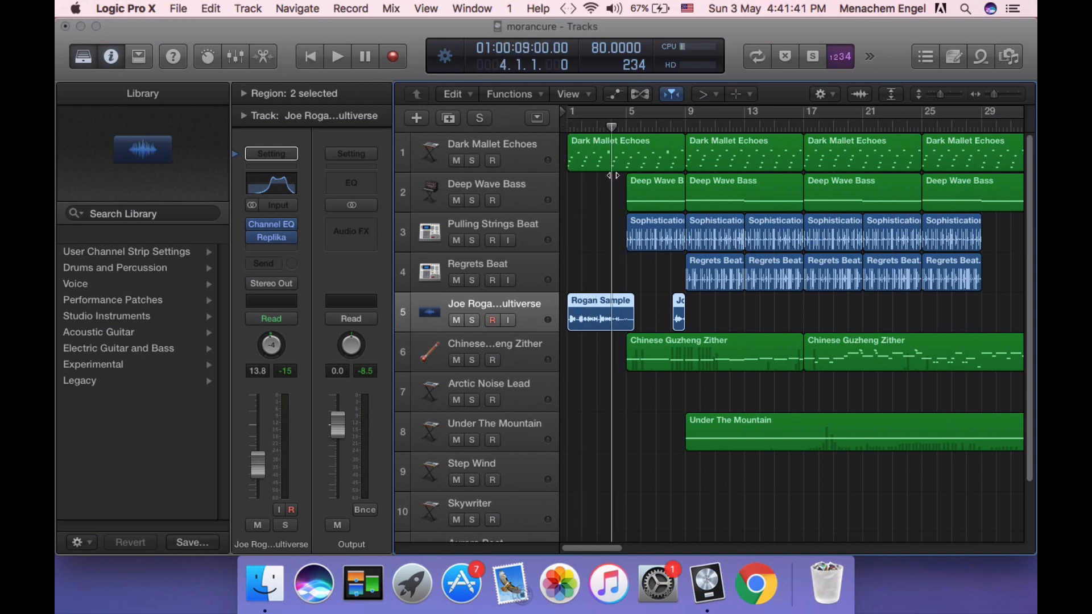
{"action": "left_click", "coordinate": [472, 320]}
{"action": "key", "text": "space"}
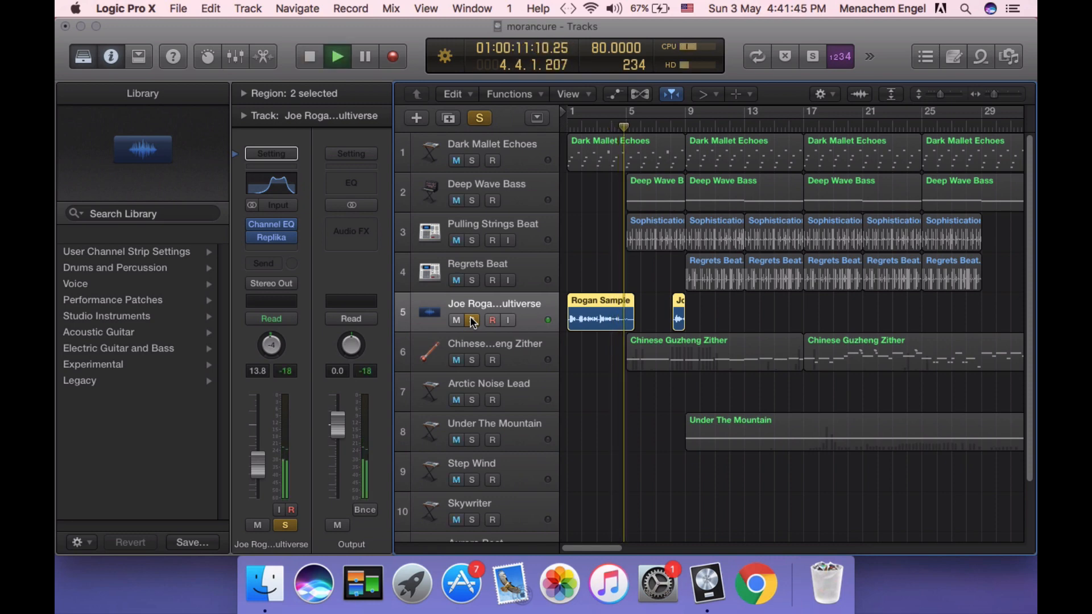
{"action": "key", "text": "space"}
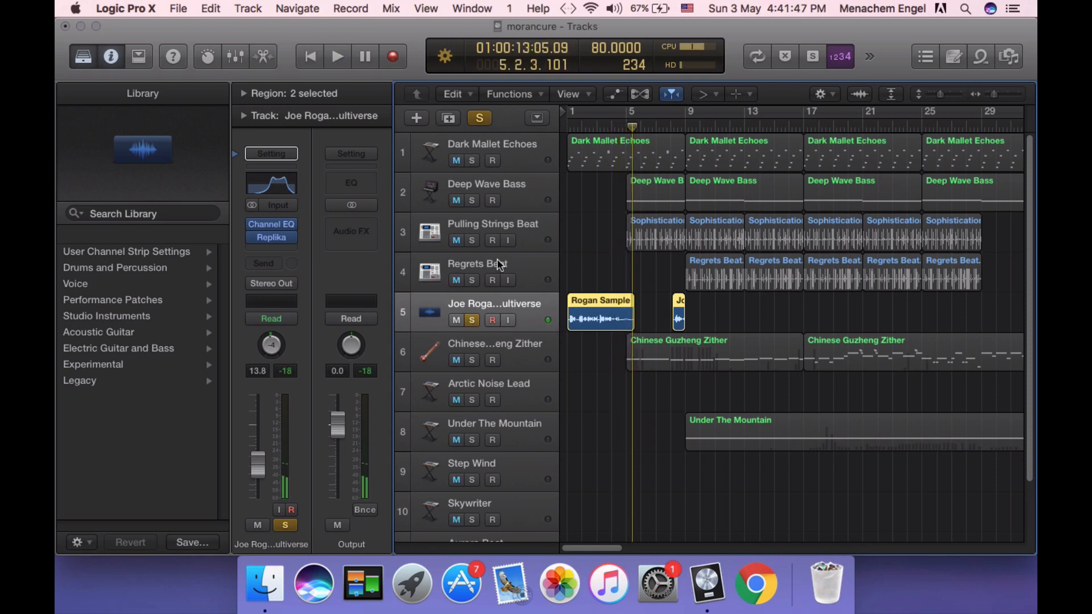
Also solo Deep Wave Bass, Pulling Strings Beat and Dark Mallet Echoes, and move the playhead back to bar 4.
{"action": "left_click", "coordinate": [472, 200]}
{"action": "left_click", "coordinate": [472, 240]}
{"action": "left_click", "coordinate": [472, 161]}
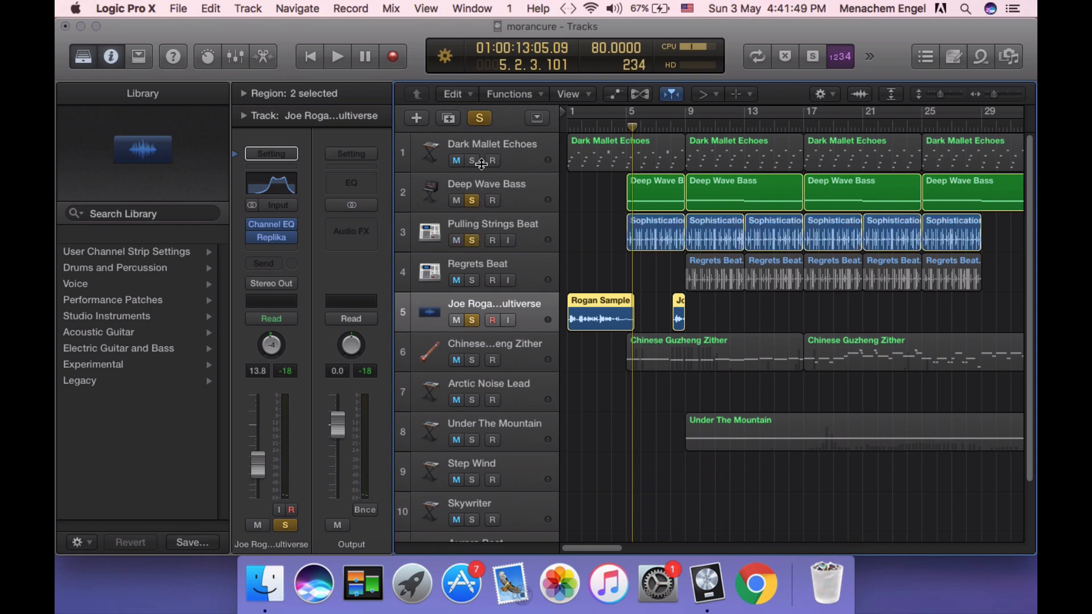
{"action": "left_click", "coordinate": [624, 125]}
{"action": "left_click", "coordinate": [612, 126]}
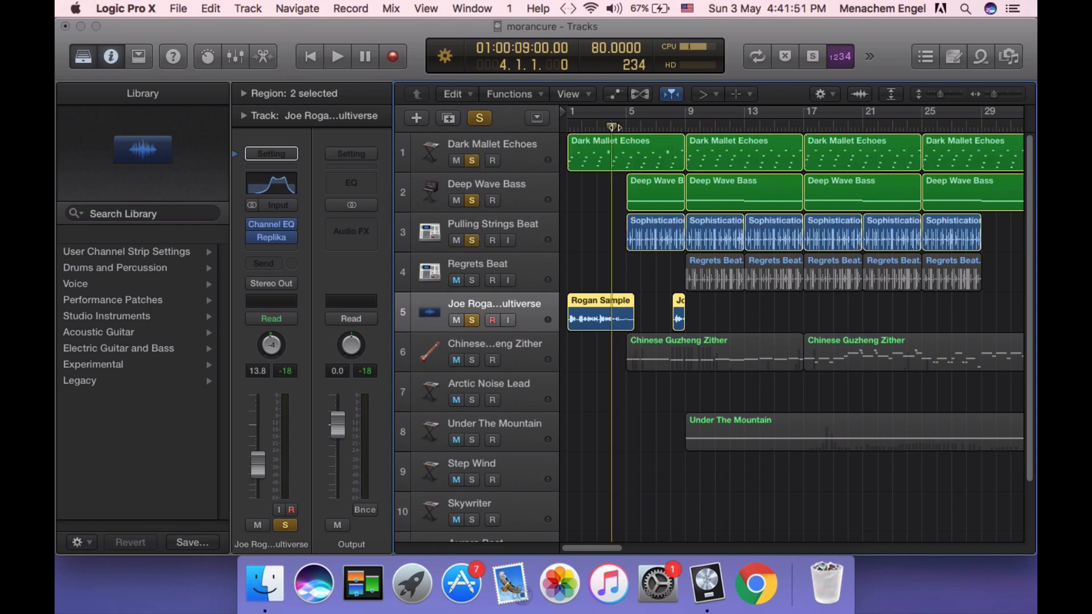
Play the soloed tracks from bar 4 with the Chinese Guzheng Zither added, clearing all solos before stopping at about bar 6.
{"action": "left_click", "coordinate": [472, 160]}
{"action": "key", "text": "space"}
{"action": "left_click", "coordinate": [472, 360]}
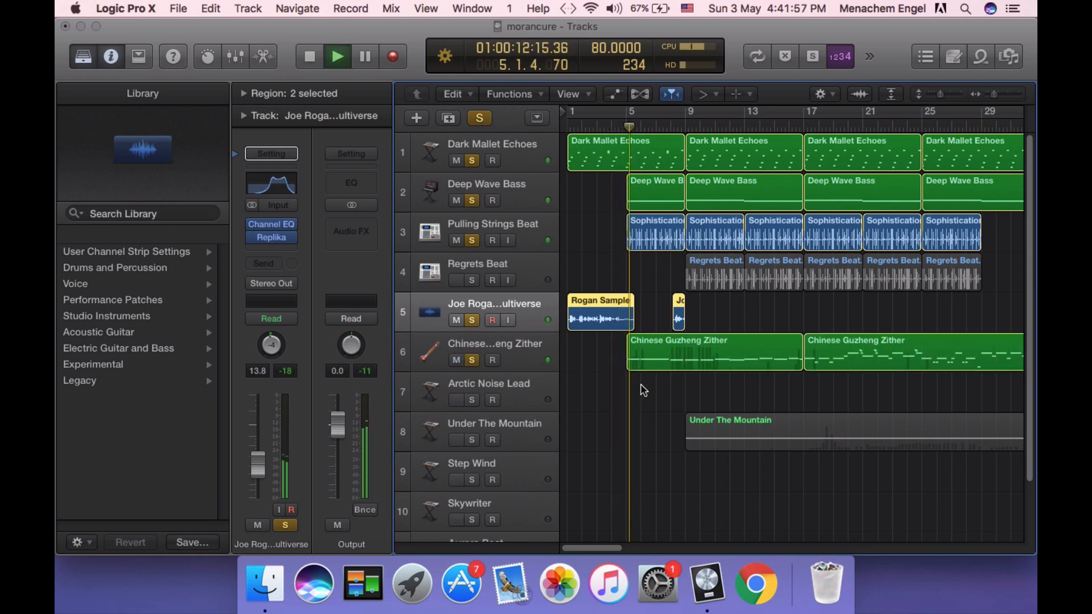
{"action": "left_click", "coordinate": [483, 120]}
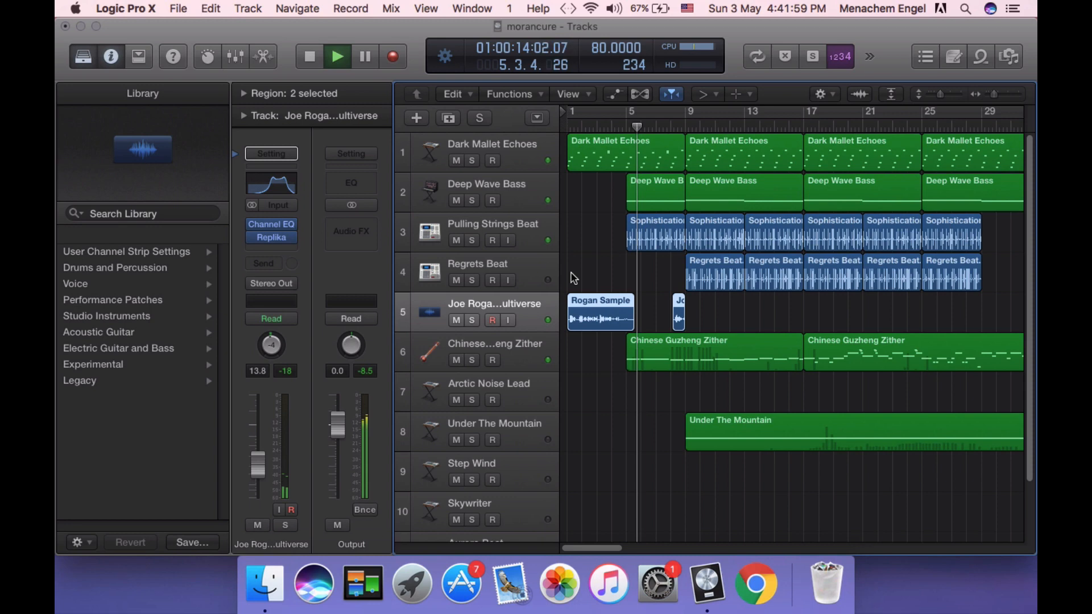
{"action": "key", "text": "space"}
Open the first Chinese Guzheng Zither region in the Piano Roll, audition its first note, and close the editor.
{"action": "left_click", "coordinate": [525, 344]}
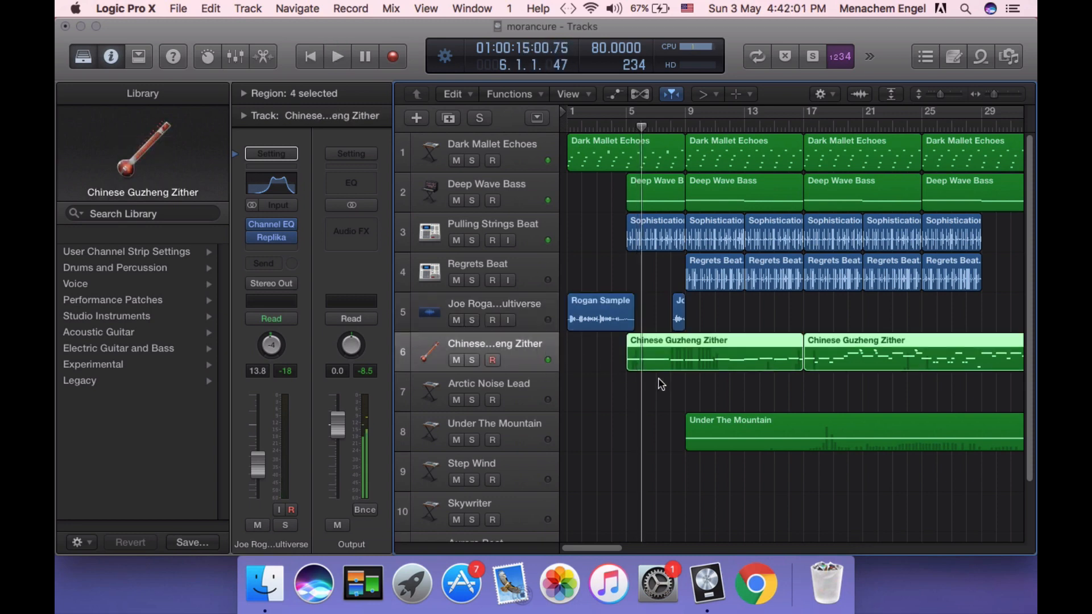
{"action": "double_click", "coordinate": [667, 362]}
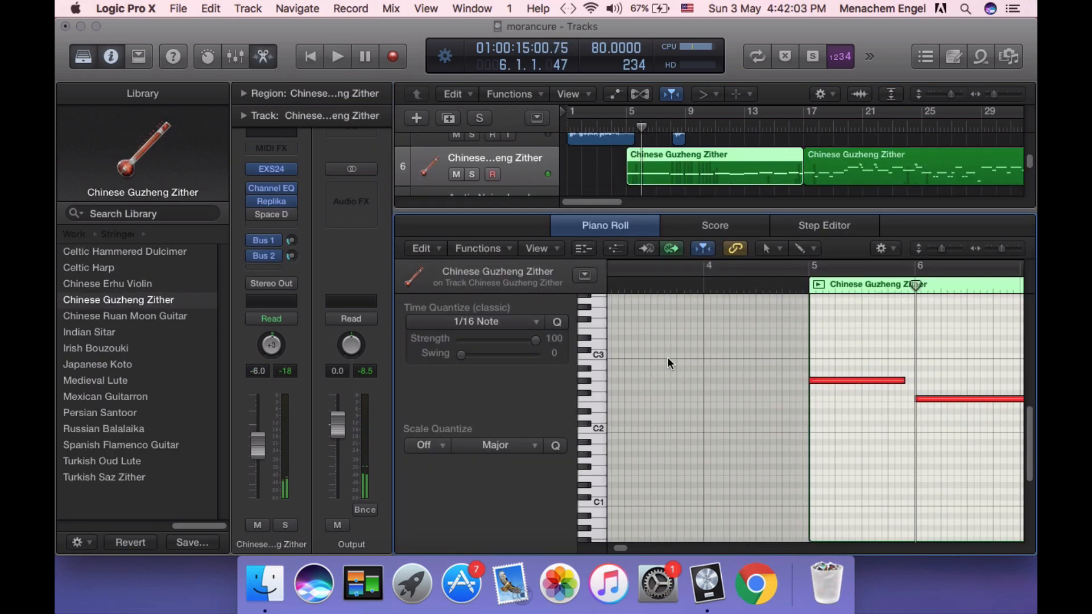
{"action": "left_click", "coordinate": [820, 379]}
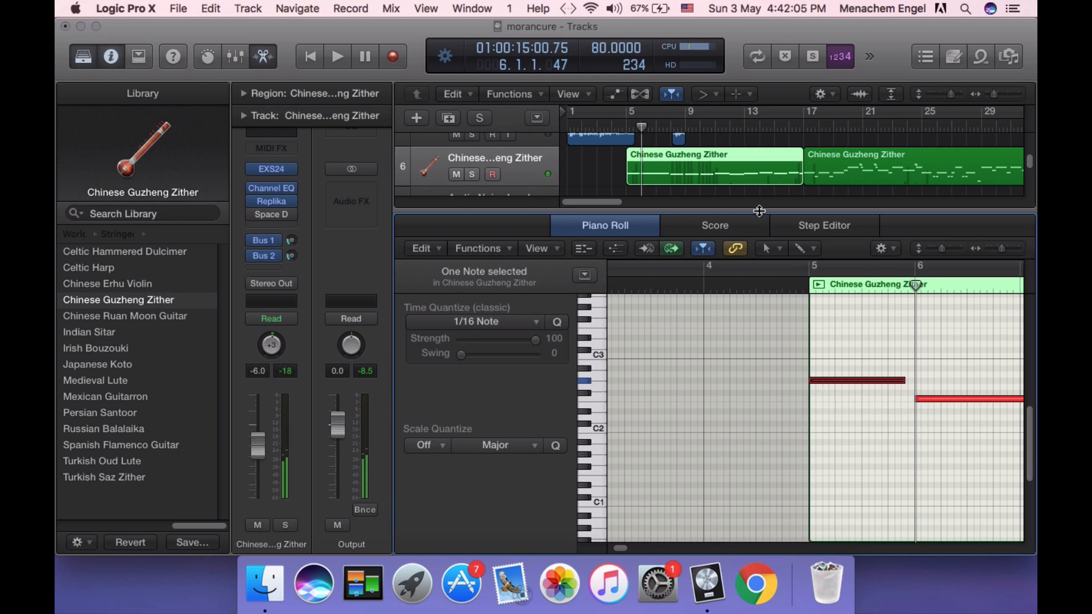
{"action": "key", "text": "e"}
{"action": "scroll", "coordinate": [618, 395], "scroll_direction": "up", "scroll_amount": 2}
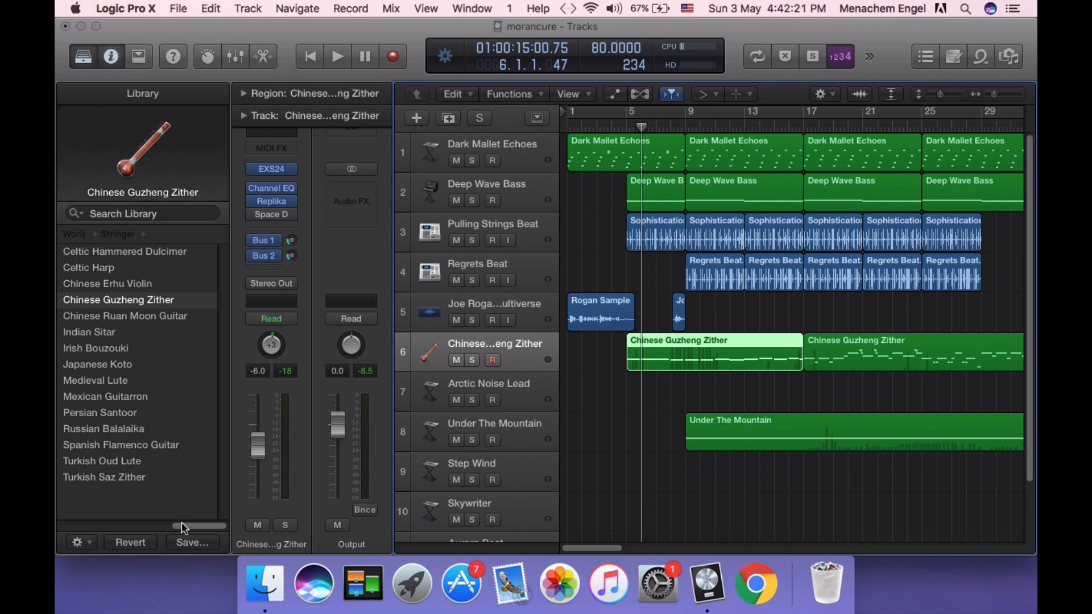
Show the zither patch's World category in the Library, return to the patch list, and move the playhead to bar 4.
{"action": "left_click_drag", "start_coordinate": [182, 523], "coordinate": [56, 487]}
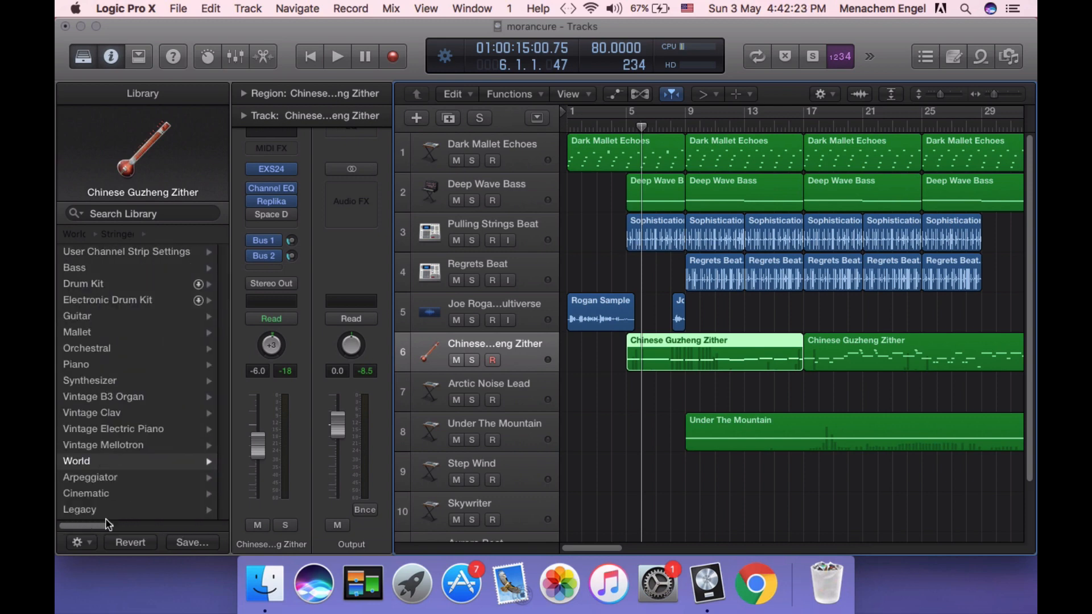
{"action": "left_click_drag", "start_coordinate": [108, 524], "coordinate": [202, 519]}
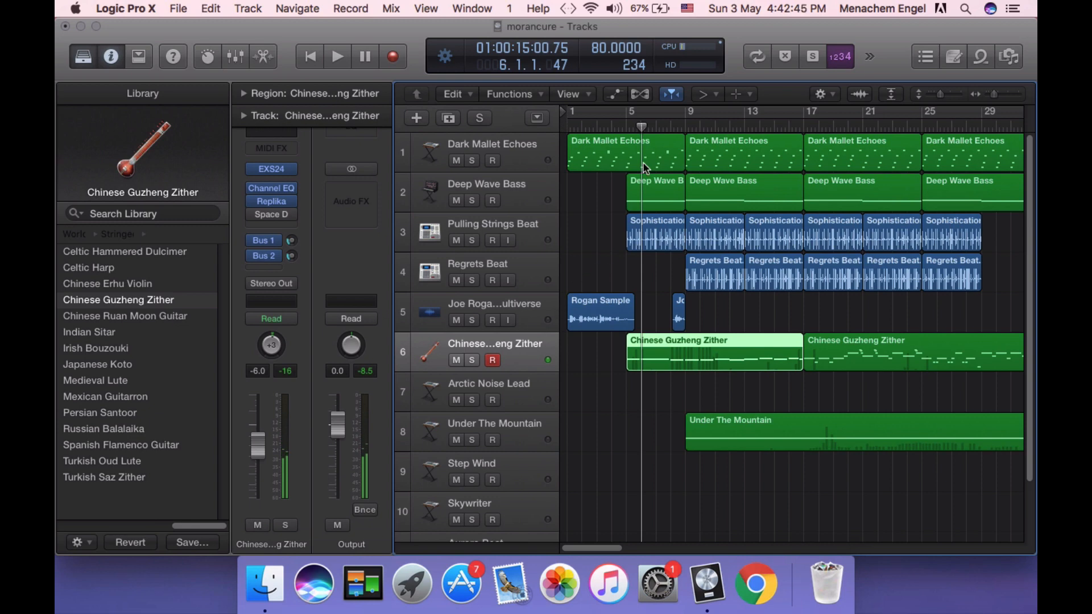
{"action": "left_click_drag", "start_coordinate": [643, 123], "coordinate": [612, 123]}
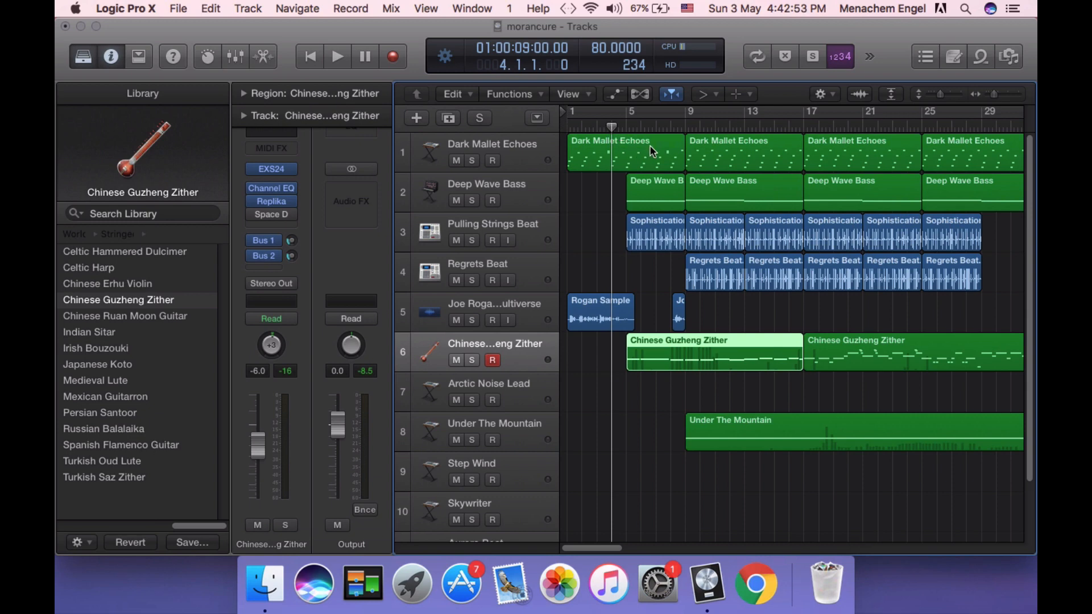
Open the first Deep Wave Bass region in the Piano Roll, audition its note at a raised system volume, and close the editor.
{"action": "double_click", "coordinate": [658, 194]}
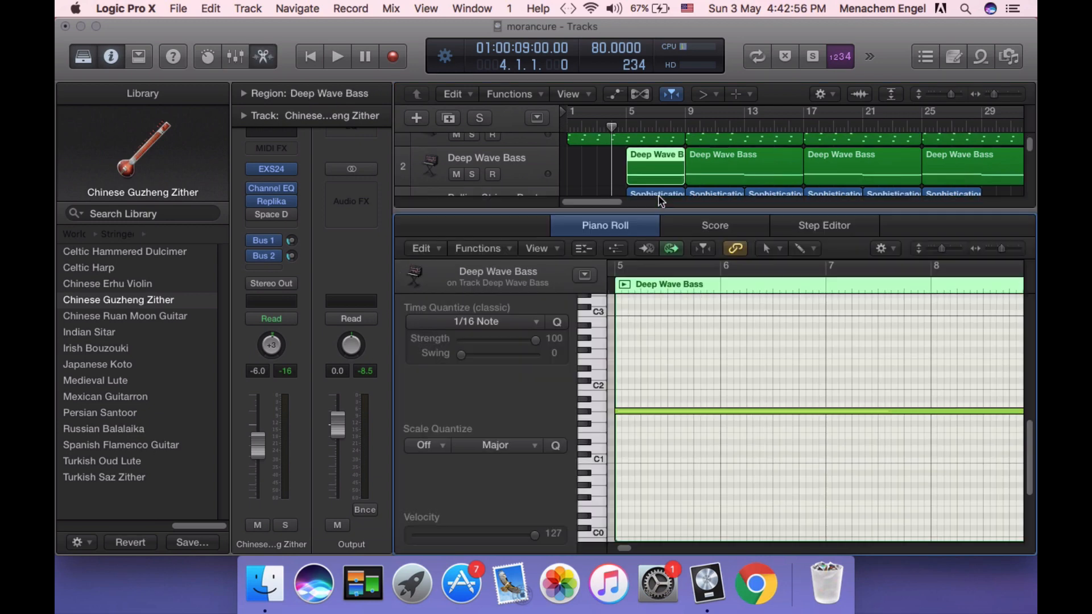
{"action": "left_click", "coordinate": [591, 410]}
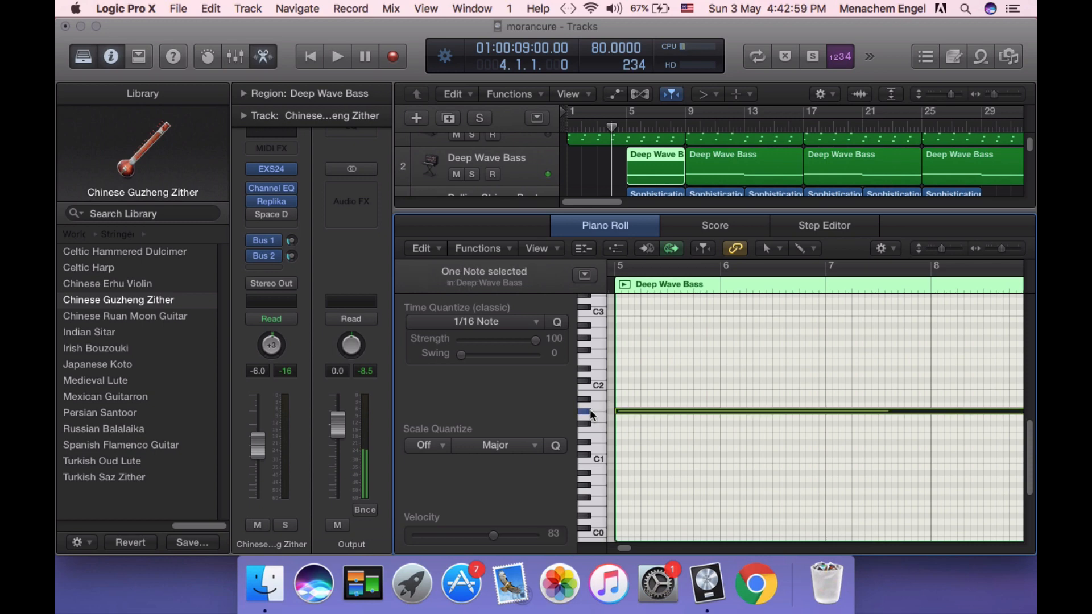
{"action": "key", "text": "XF86AudioRaiseVolume"}
{"action": "key", "text": "XF86AudioRaiseVolume"}
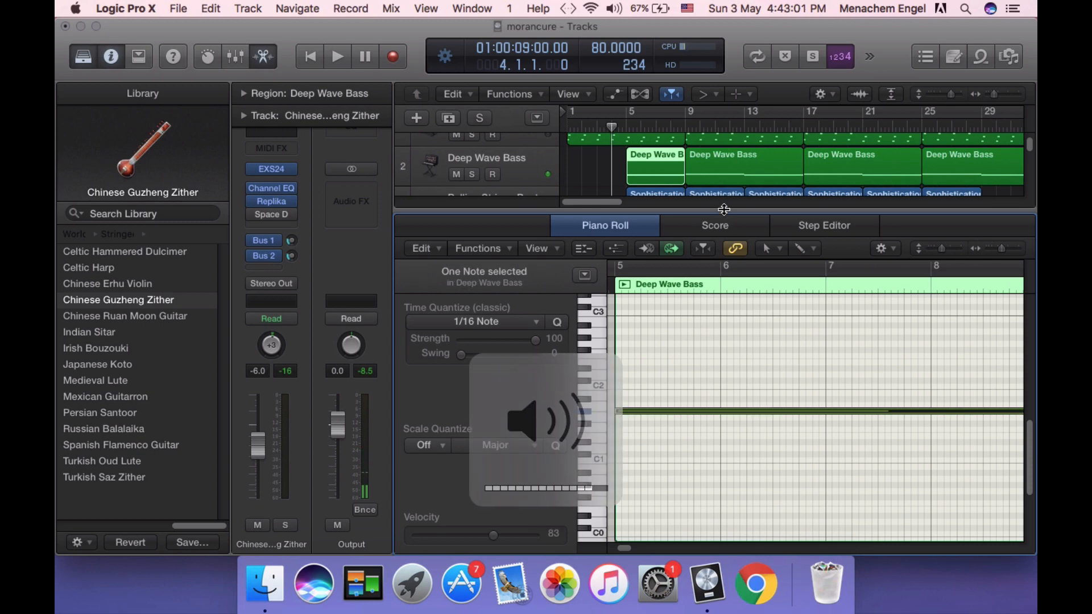
{"action": "left_click_drag", "start_coordinate": [718, 210], "coordinate": [734, 611]}
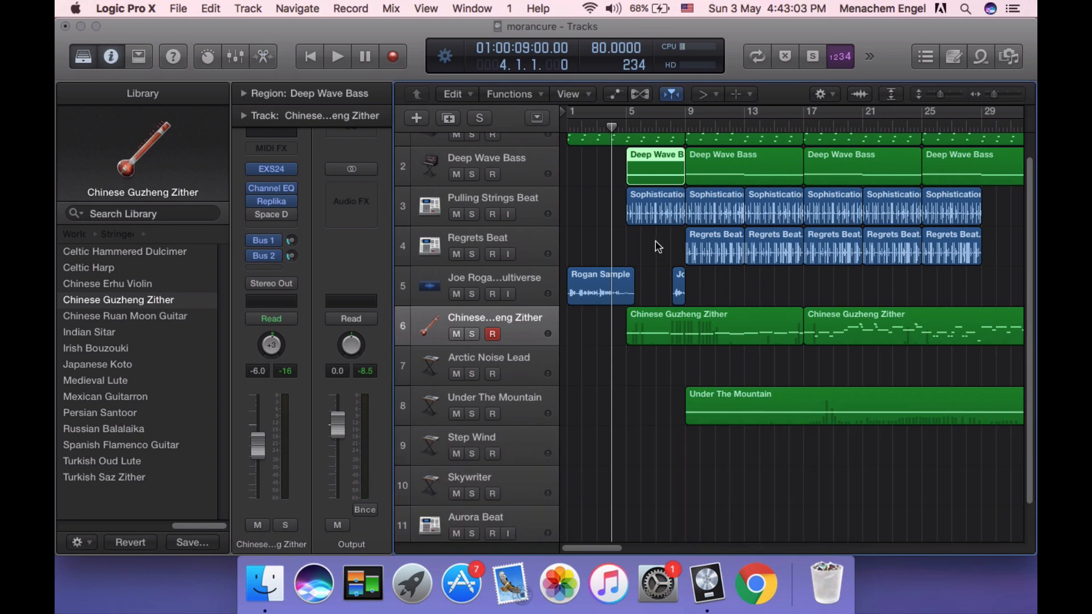
{"action": "scroll", "coordinate": [658, 246], "scroll_direction": "up", "scroll_amount": 2}
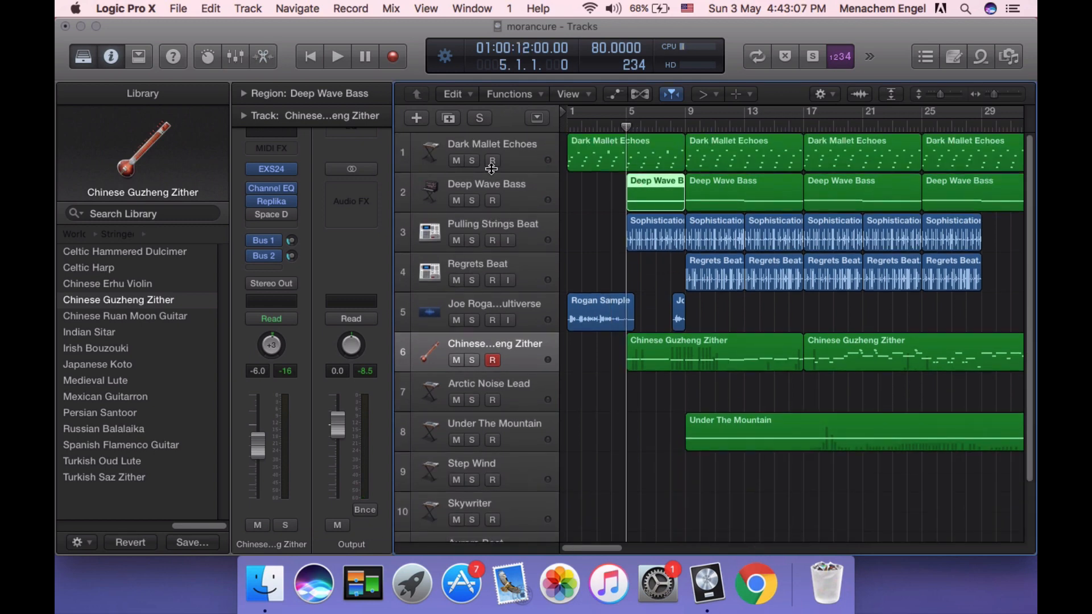
Play Dark Mallet Echoes and Deep Wave Bass soloed from bar 5, adding Pulling Strings Beat to the solo during playback.
{"action": "left_click", "coordinate": [472, 160]}
{"action": "left_click", "coordinate": [472, 200]}
{"action": "key", "text": "space"}
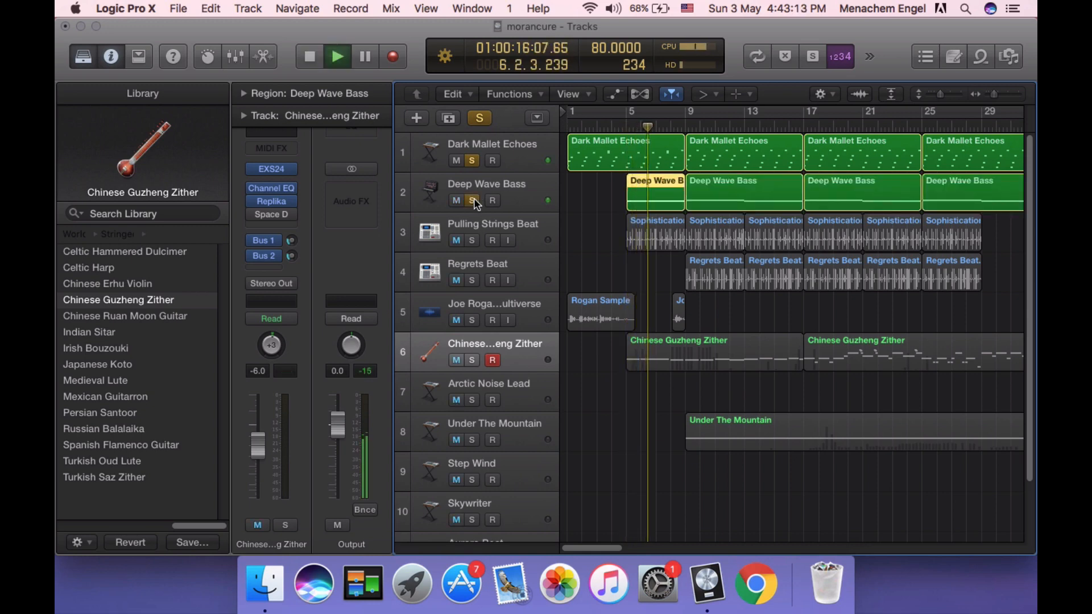
{"action": "left_click", "coordinate": [471, 161]}
{"action": "left_click", "coordinate": [471, 240]}
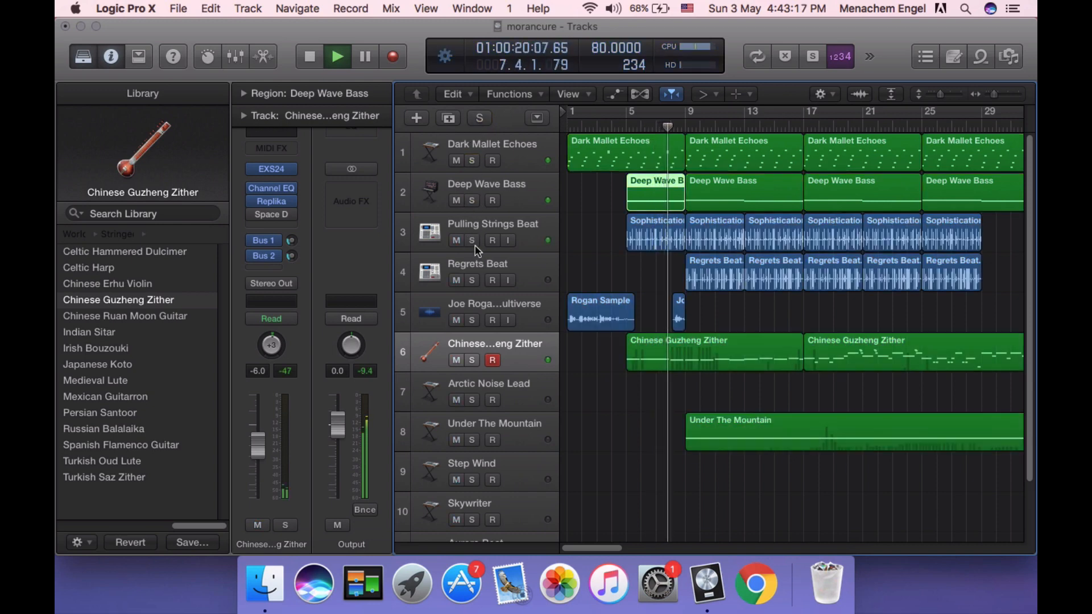
{"action": "left_click", "coordinate": [471, 160]}
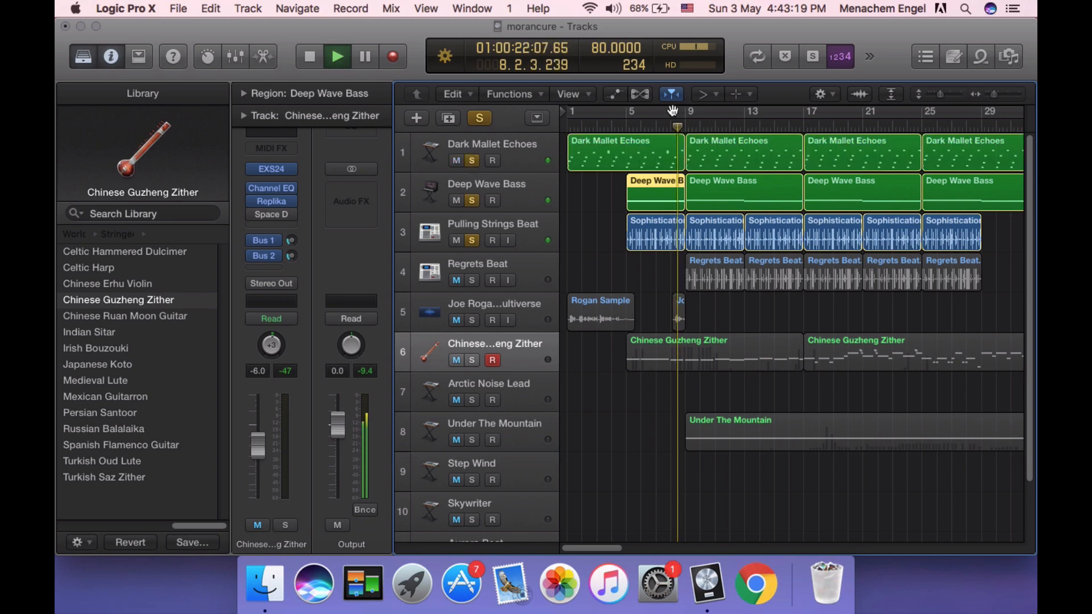
Loop the soloed tracks over bars 5 to 9 at a raised volume, then clear the solos, turn off the cycle and stop.
{"action": "left_click_drag", "start_coordinate": [629, 112], "coordinate": [686, 111]}
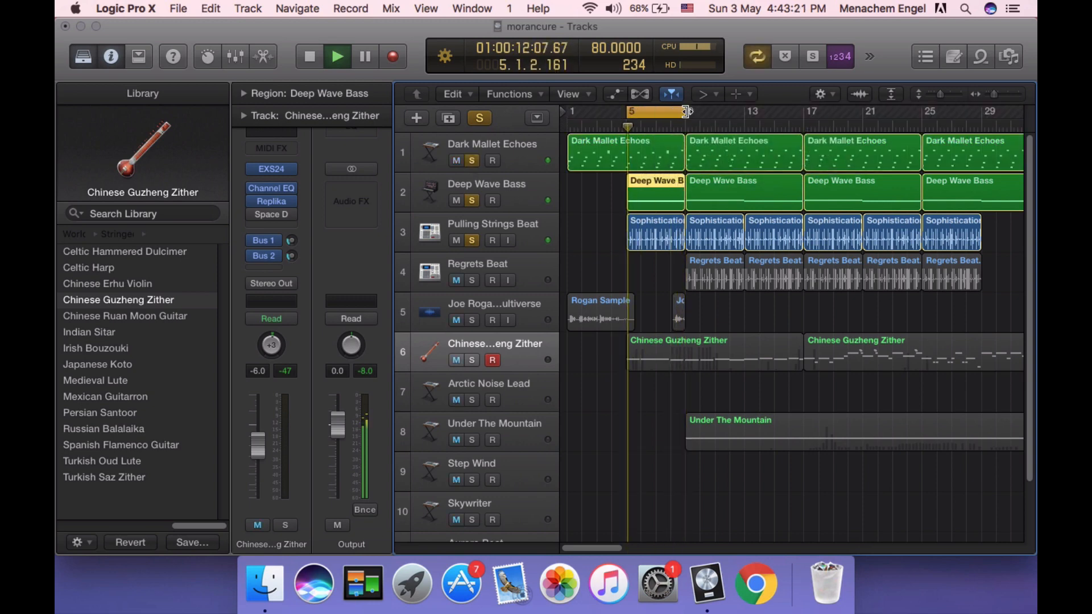
{"action": "key", "text": "XF86AudioRaiseVolume"}
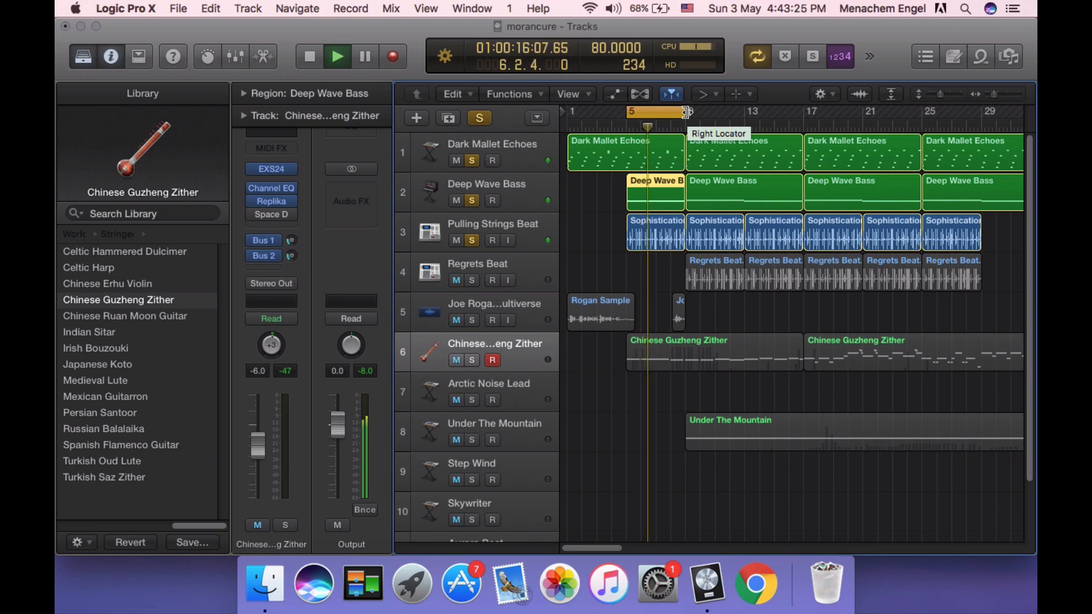
{"action": "left_click", "coordinate": [478, 118]}
{"action": "left_click", "coordinate": [649, 116]}
{"action": "key", "text": "space"}
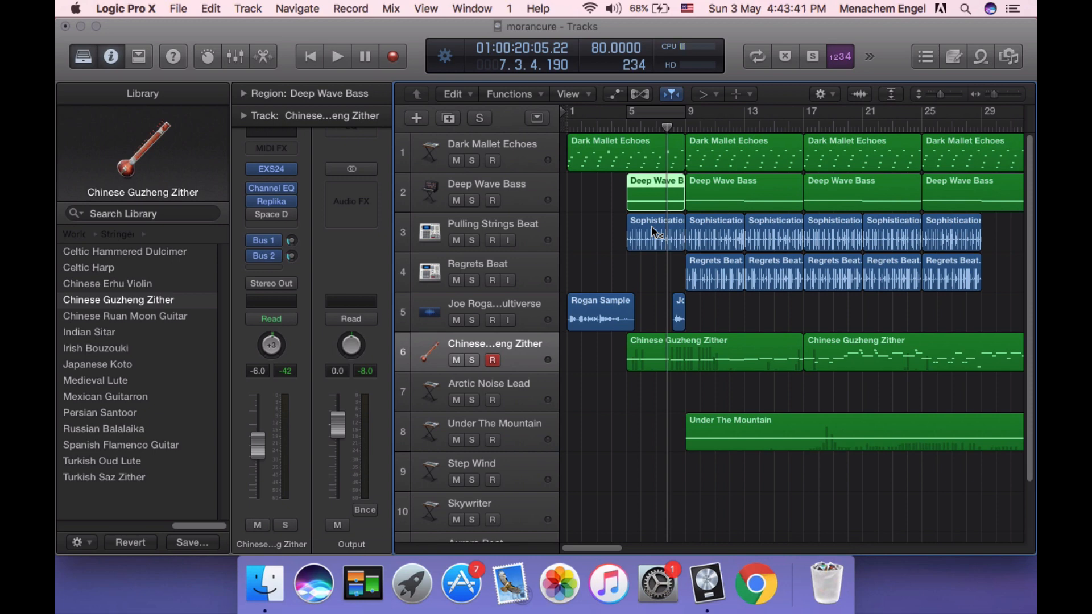
Solo the Pulling Strings Beat and Regrets Beat tracks and play them together into bar 9.
{"action": "left_click", "coordinate": [472, 240]}
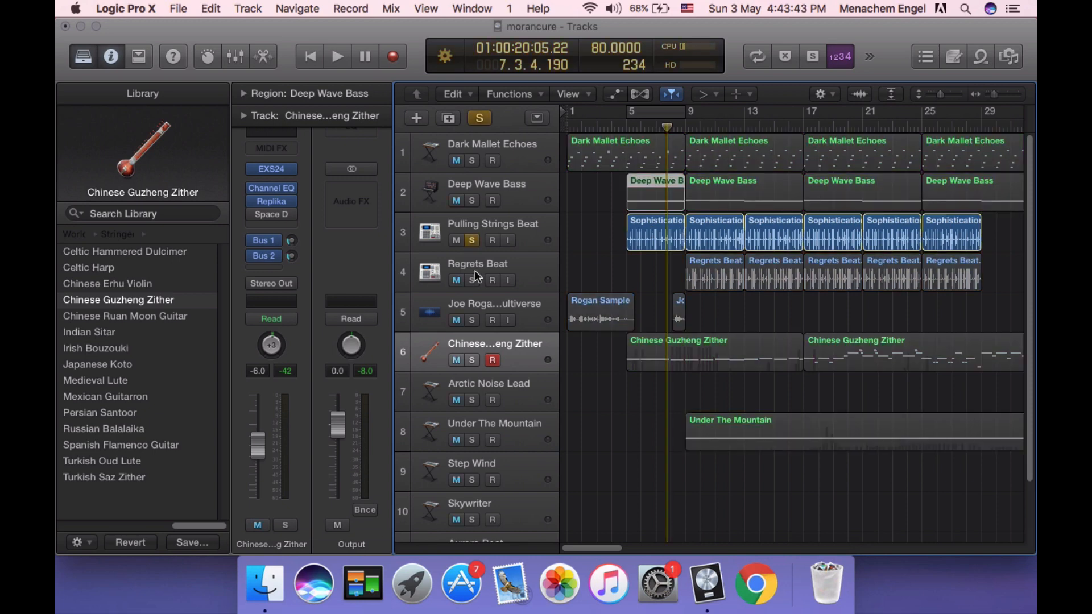
{"action": "left_click", "coordinate": [472, 280]}
{"action": "key", "text": "space"}
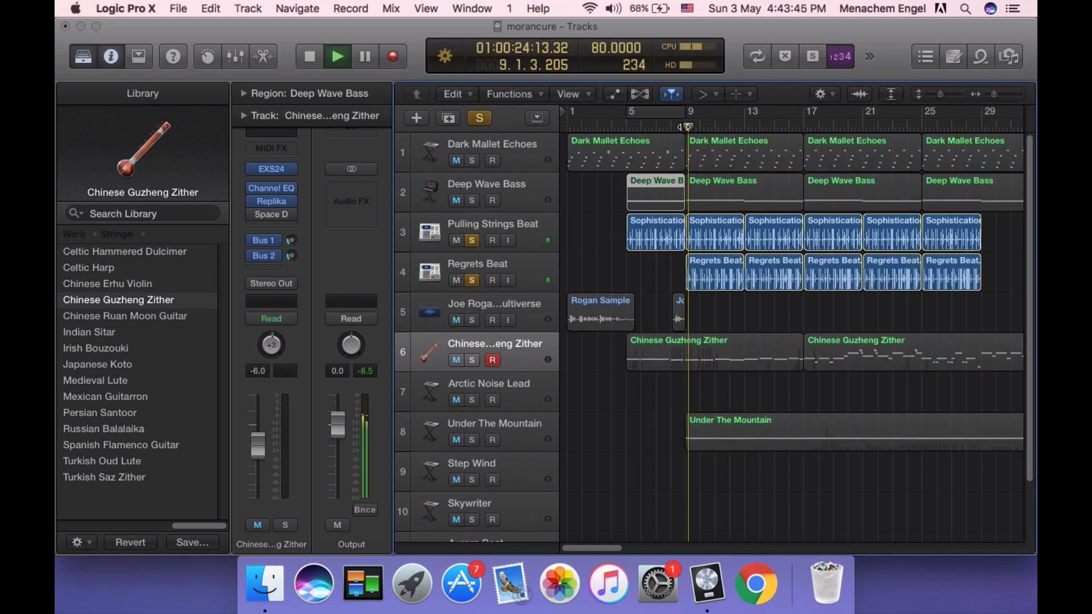
Select the Pulling Strings Beat and Regrets Beat tracks in turn, and clear both solos during playback.
{"action": "left_click", "coordinate": [529, 234]}
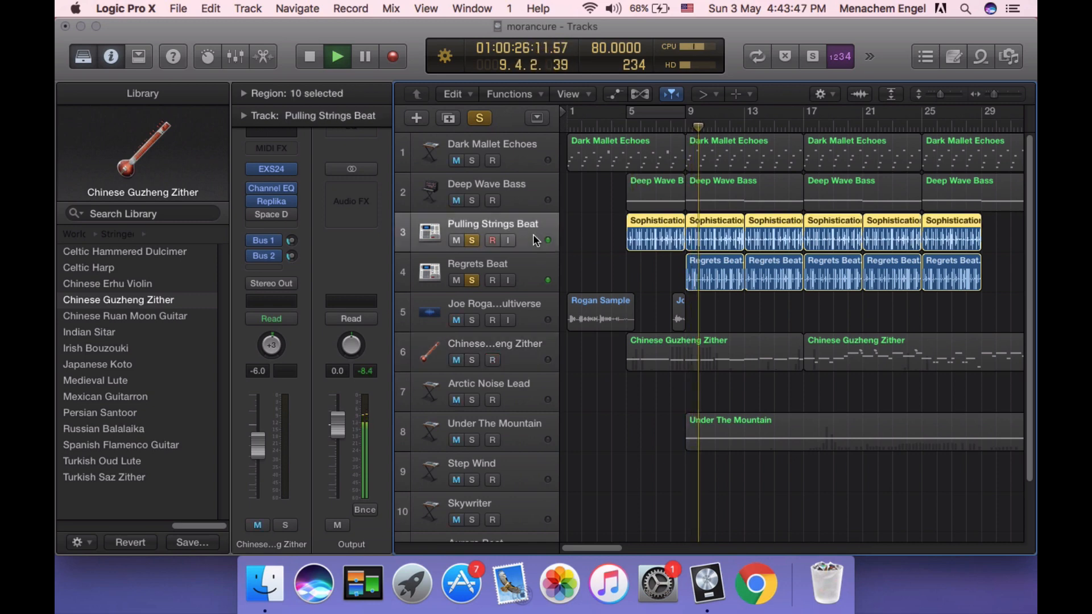
{"action": "left_click", "coordinate": [465, 263]}
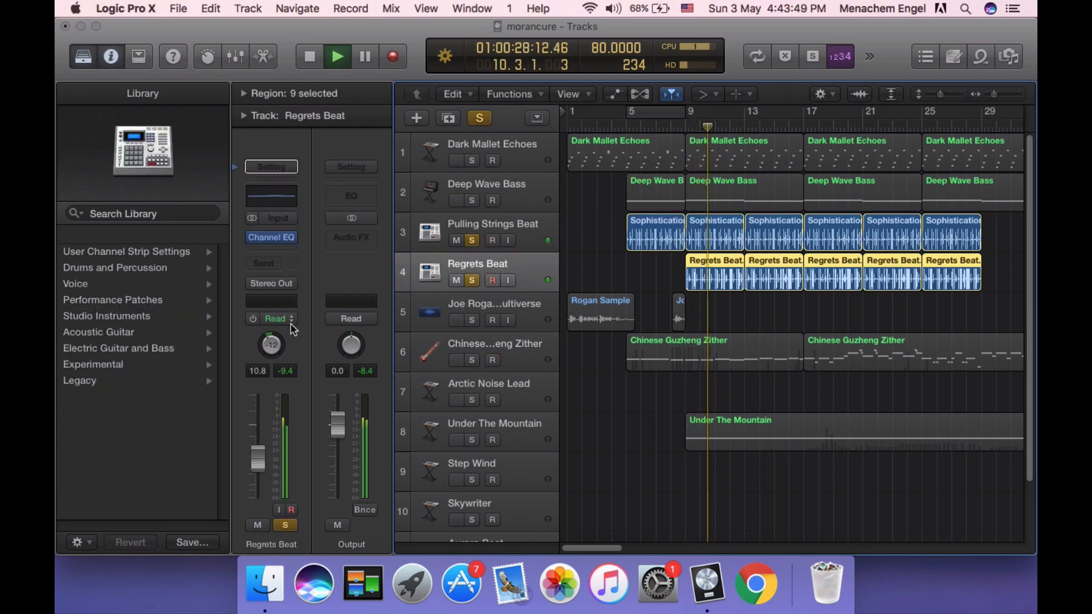
{"action": "left_click", "coordinate": [471, 241]}
{"action": "left_click", "coordinate": [472, 280]}
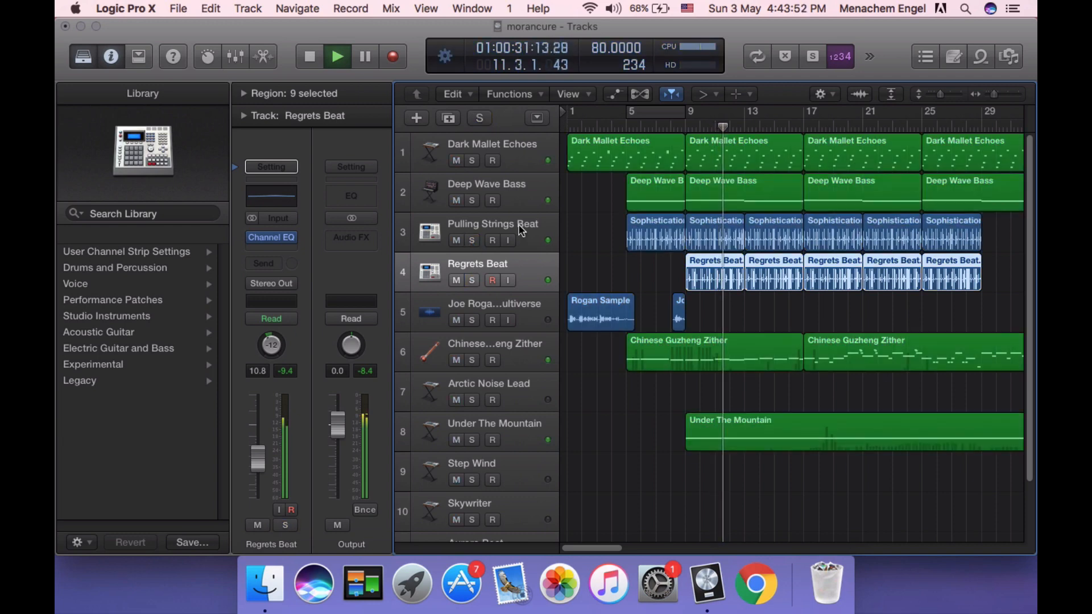
Play the full mix from just before bar 5 at a raised system volume, muting Under The Mountain near bar 12 before stopping.
{"action": "left_click", "coordinate": [613, 126]}
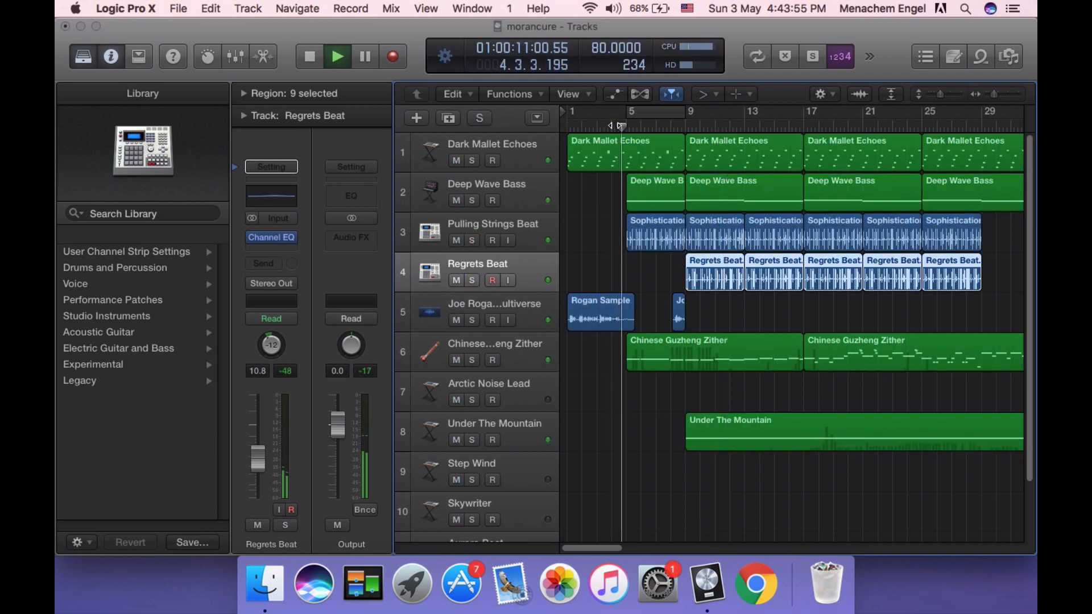
{"action": "key", "text": "XF86AudioRaiseVolume"}
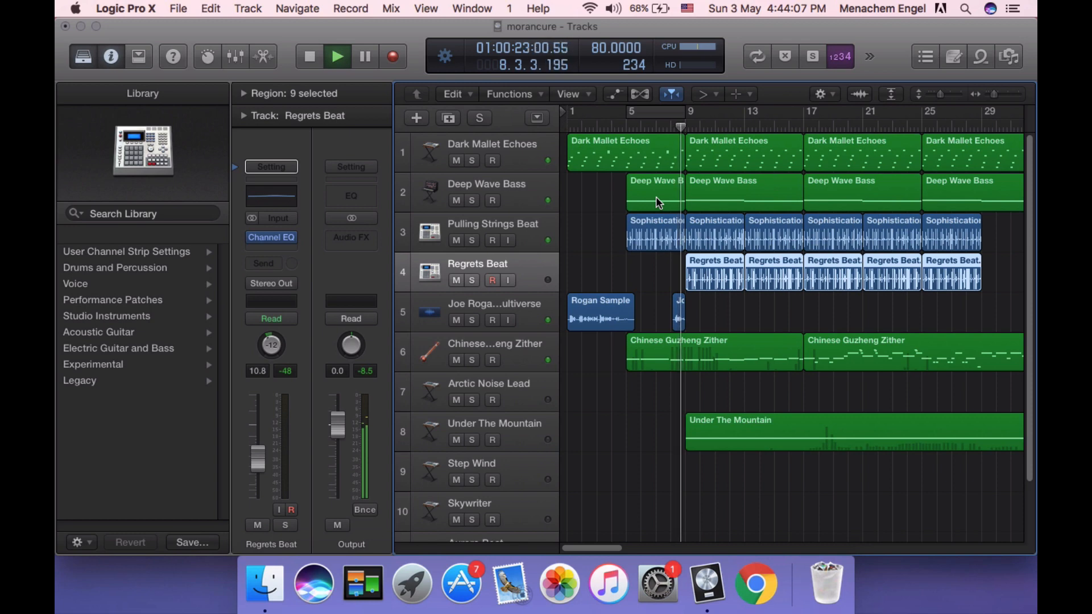
{"action": "key", "text": "XF86AudioRaiseVolume"}
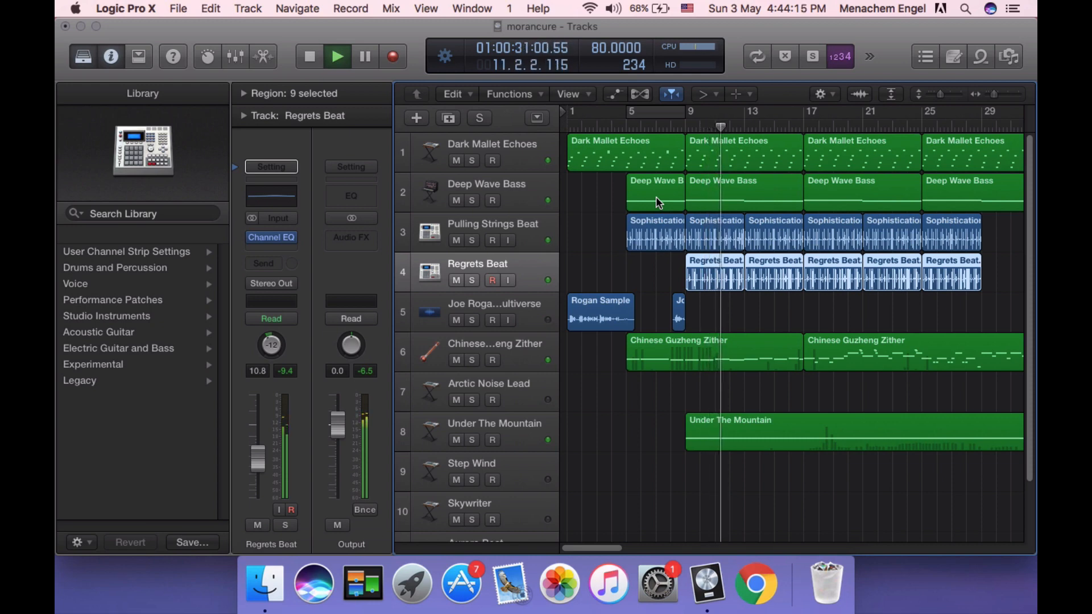
{"action": "left_click", "coordinate": [458, 441]}
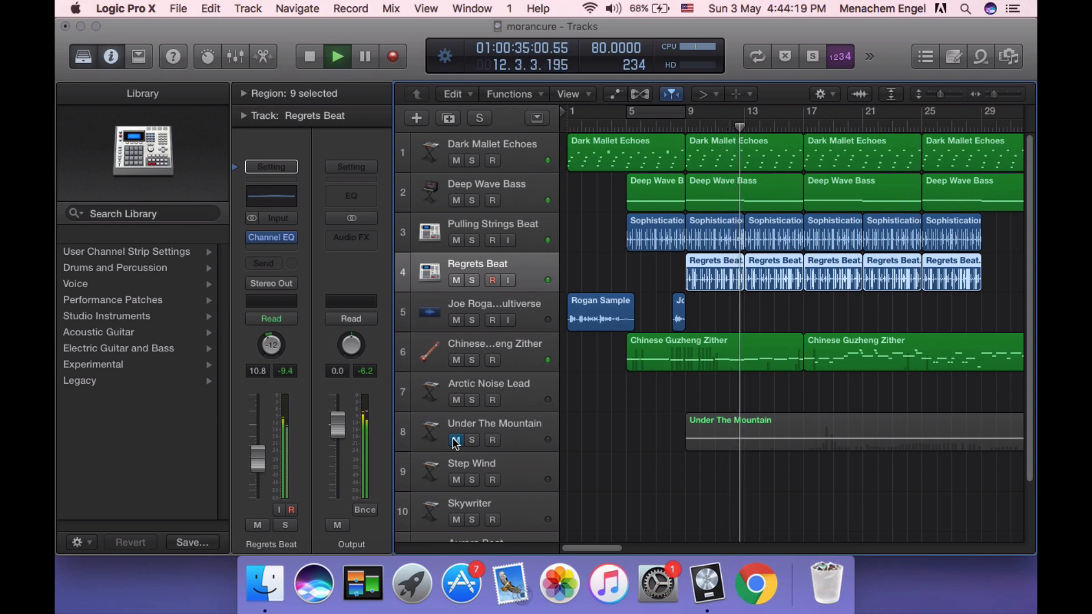
{"action": "key", "text": "space"}
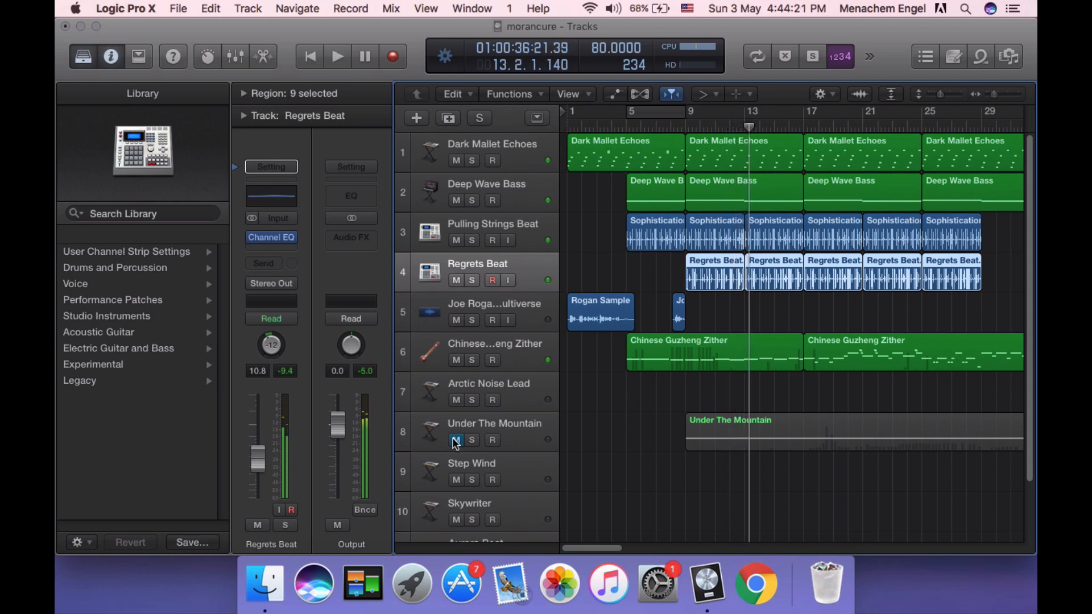
Unmute Under The Mountain, play it soloed from bar 9, and clear the solo before stopping around bar 13.
{"action": "left_click", "coordinate": [456, 441]}
{"action": "left_click", "coordinate": [471, 440]}
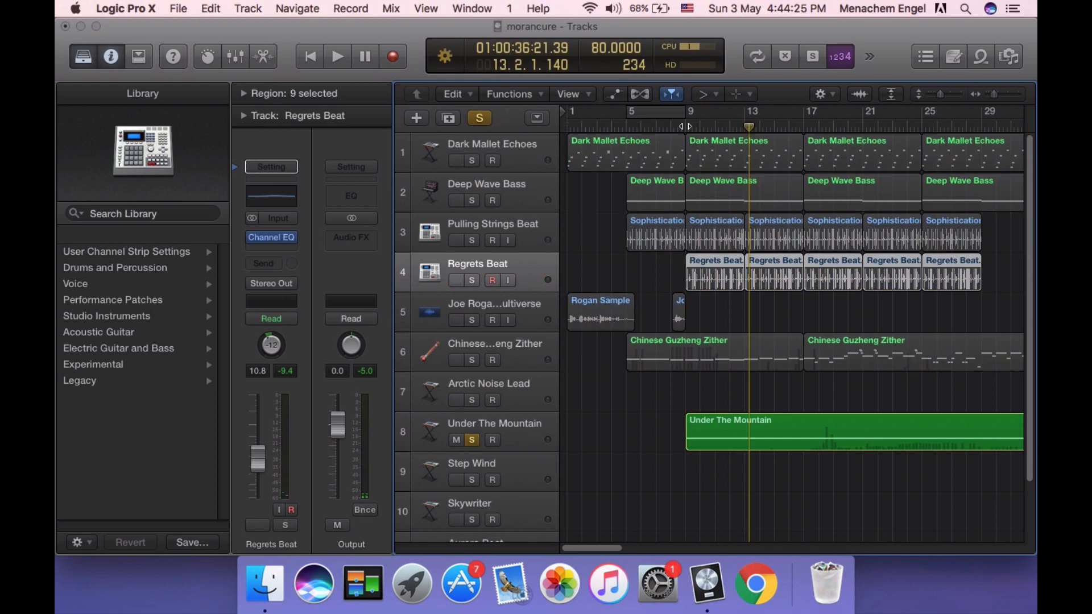
{"action": "left_click", "coordinate": [685, 126]}
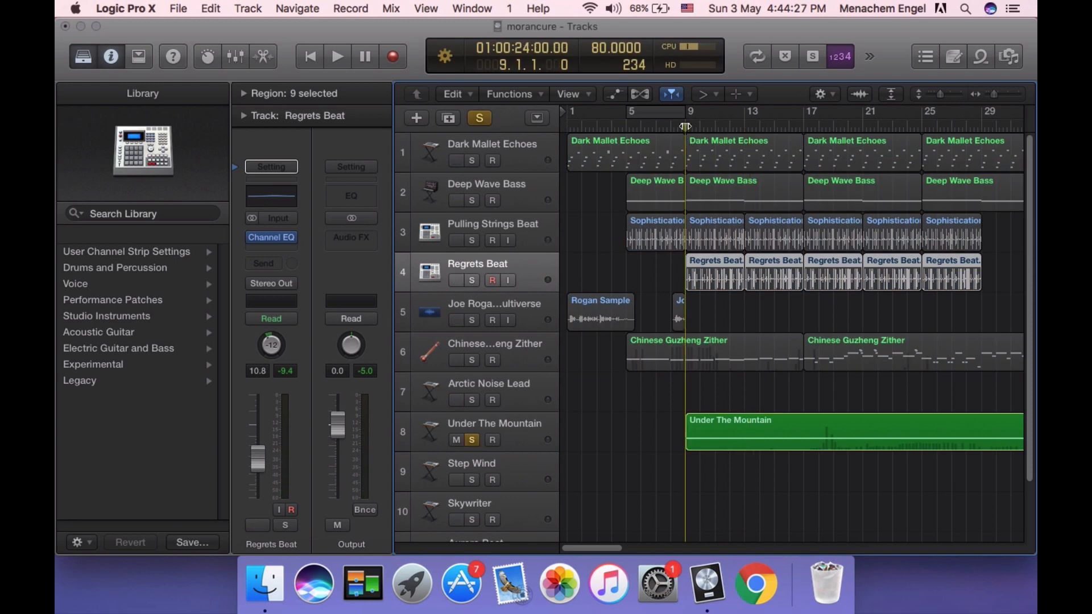
{"action": "key", "text": "space"}
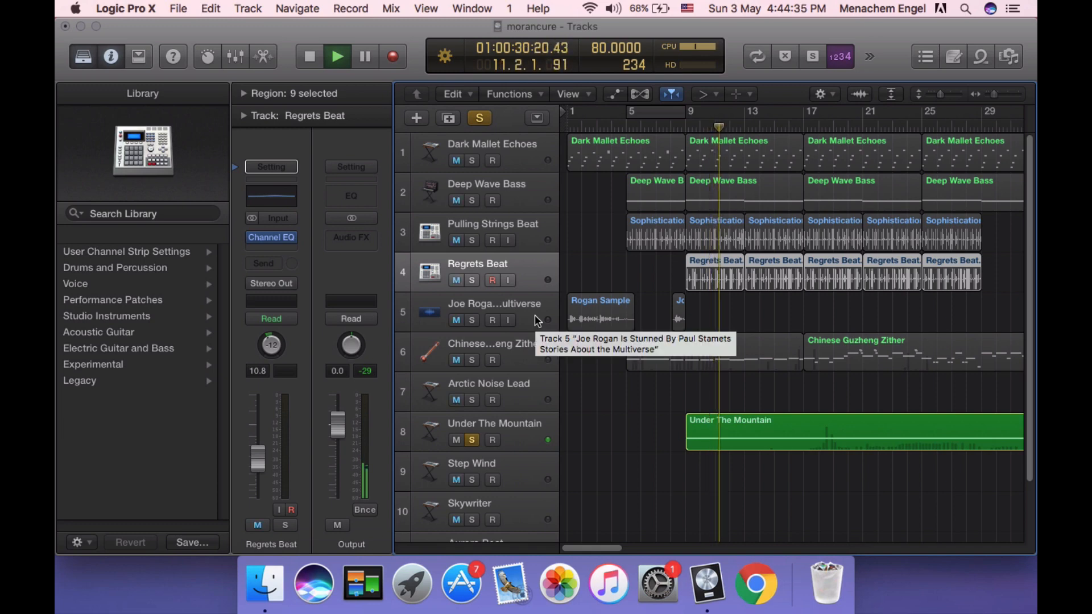
{"action": "left_click", "coordinate": [471, 440]}
{"action": "left_click", "coordinate": [318, 61]}
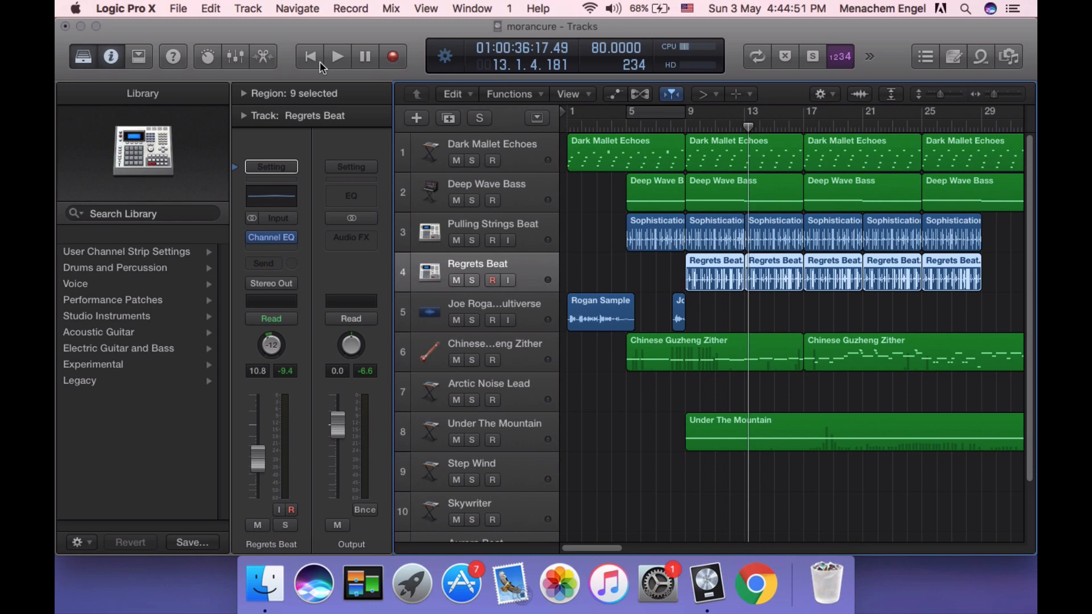
Examine how the tracks enter across the arrangement up to Marker 1, placing the playhead at section starts such as bars 8, 9 and 5.
{"action": "left_click", "coordinate": [684, 124]}
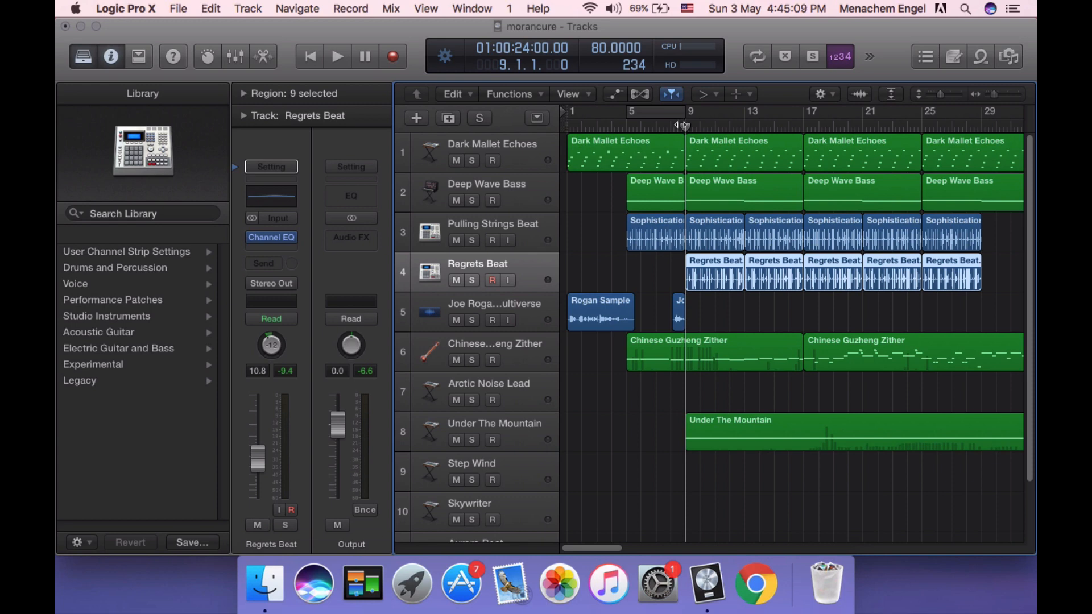
{"action": "left_click", "coordinate": [567, 126]}
{"action": "left_click_drag", "start_coordinate": [566, 126], "coordinate": [670, 132]}
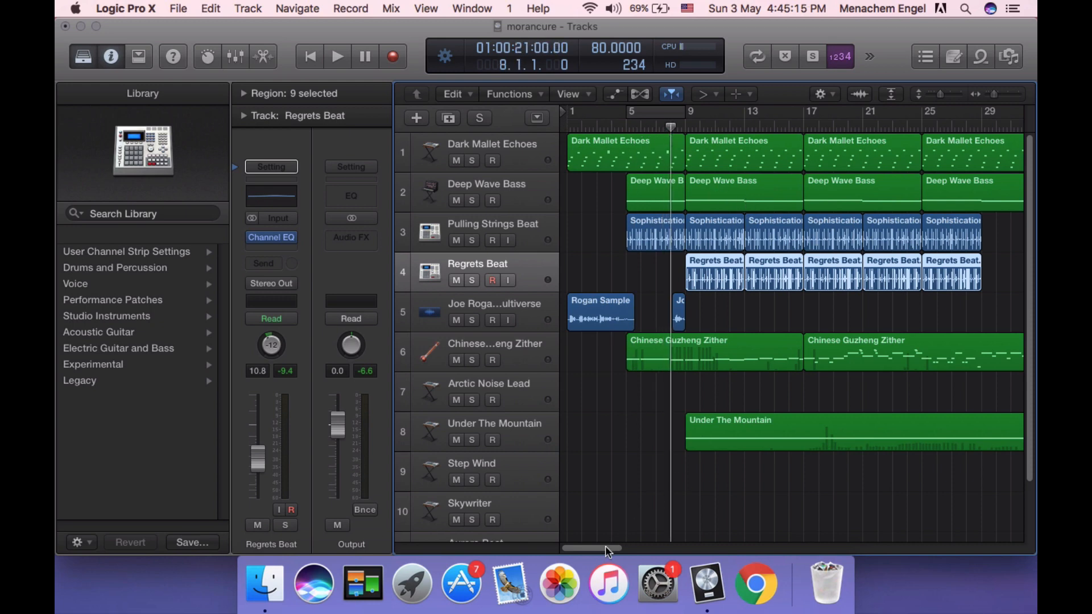
{"action": "mouse_move", "coordinate": [605, 546]}
{"action": "left_mouse_down"}
{"action": "mouse_move", "coordinate": [647, 549]}
{"action": "mouse_move", "coordinate": [598, 546]}
{"action": "left_mouse_up"}
{"action": "scroll", "coordinate": [635, 513], "scroll_direction": "right", "scroll_amount": 5}
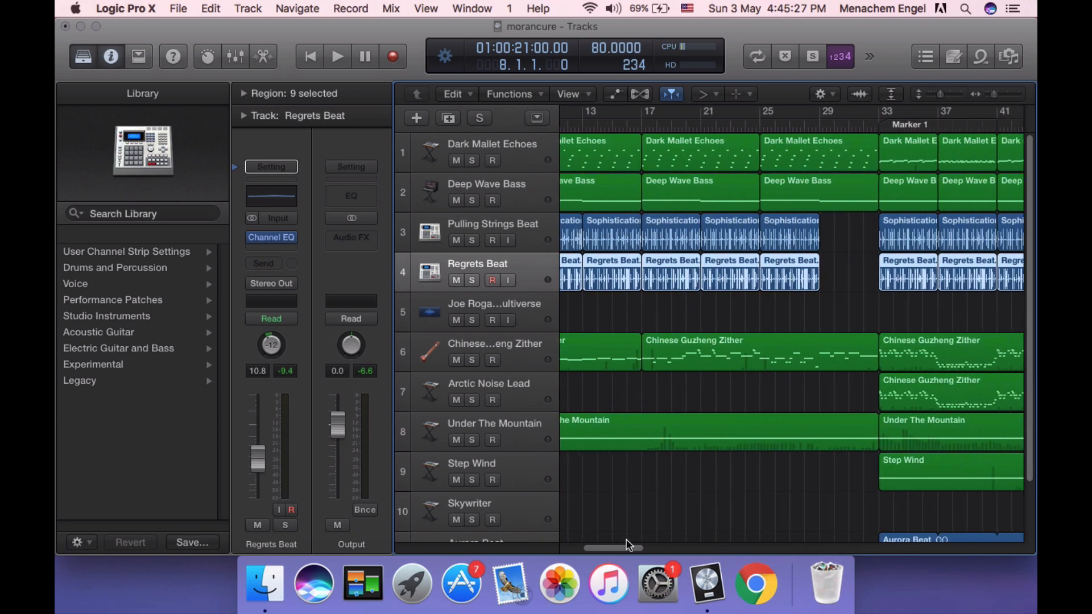
{"action": "scroll", "coordinate": [676, 466], "scroll_direction": "down", "scroll_amount": 2}
{"action": "scroll", "coordinate": [677, 466], "scroll_direction": "down", "scroll_amount": 1}
{"action": "scroll", "coordinate": [674, 464], "scroll_direction": "up", "scroll_amount": 3}
{"action": "scroll", "coordinate": [636, 544], "scroll_direction": "left", "scroll_amount": 5}
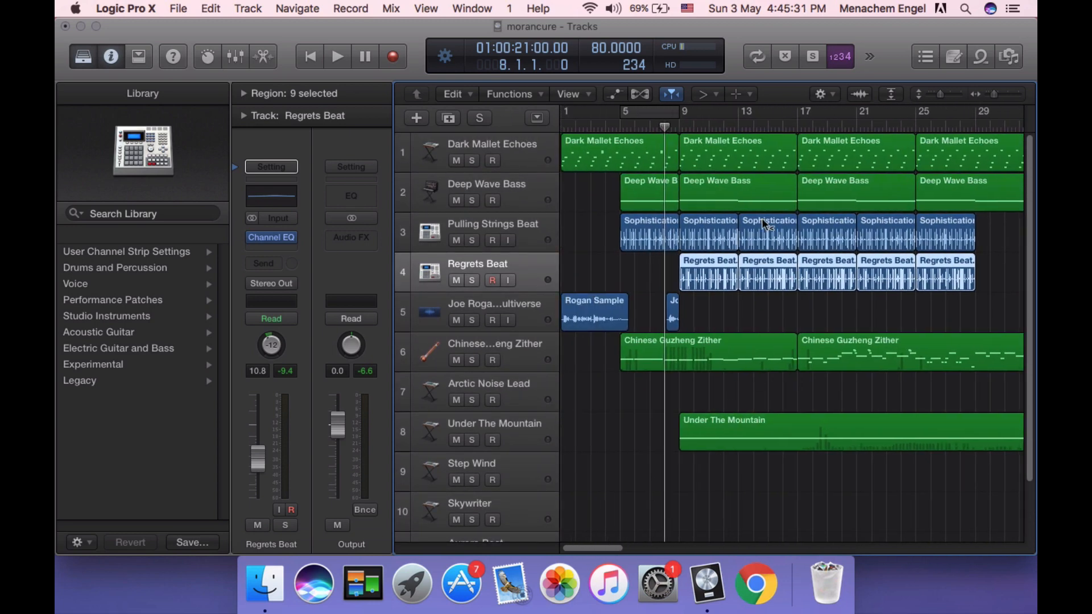
{"action": "left_click", "coordinate": [796, 126]}
{"action": "left_click", "coordinate": [680, 127]}
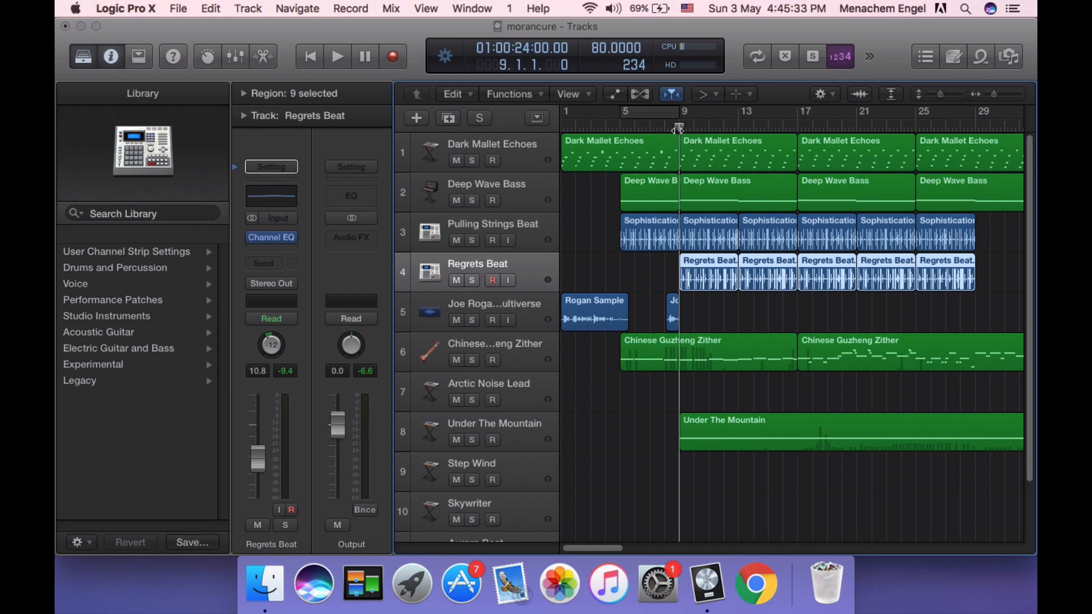
{"action": "left_click", "coordinate": [621, 128]}
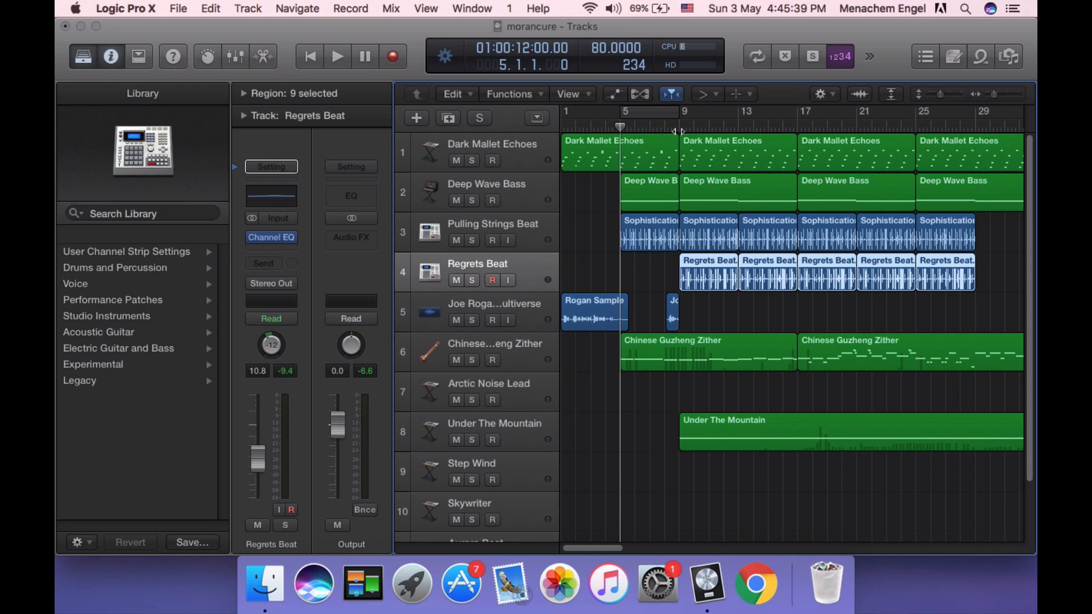
Select the short Joe Rogan region at bar 8 and play the full mix from there into bar 9.
{"action": "left_click", "coordinate": [673, 302]}
{"action": "left_click", "coordinate": [664, 125]}
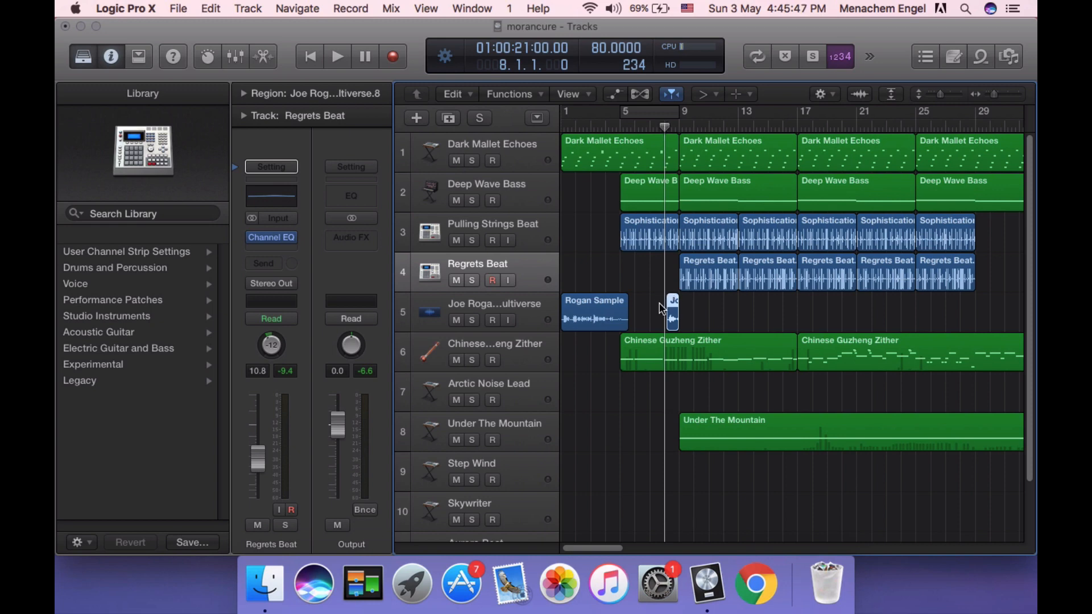
{"action": "key", "text": "space"}
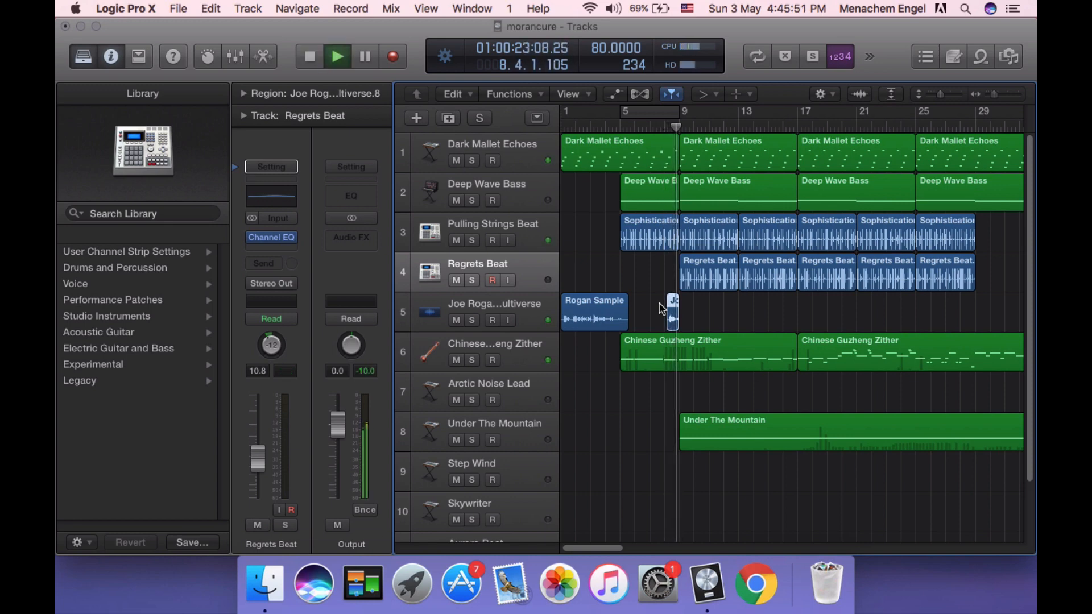
{"action": "left_click", "coordinate": [309, 59]}
Solo and unsolo Regrets Beat, and replay the full mix from about bar 8 at a raised system volume.
{"action": "left_click", "coordinate": [472, 280]}
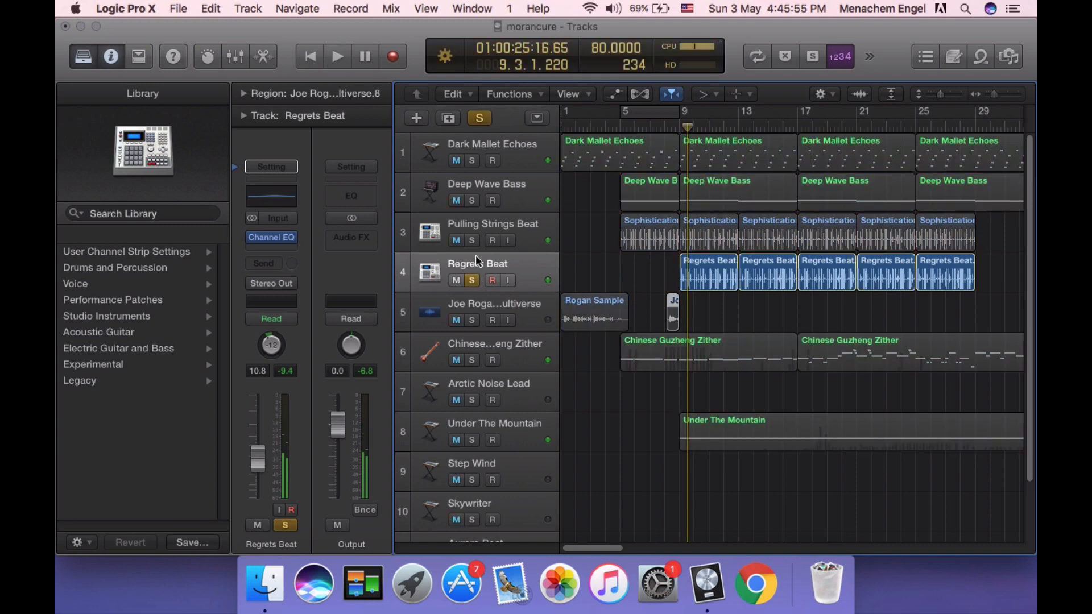
{"action": "key", "text": "s"}
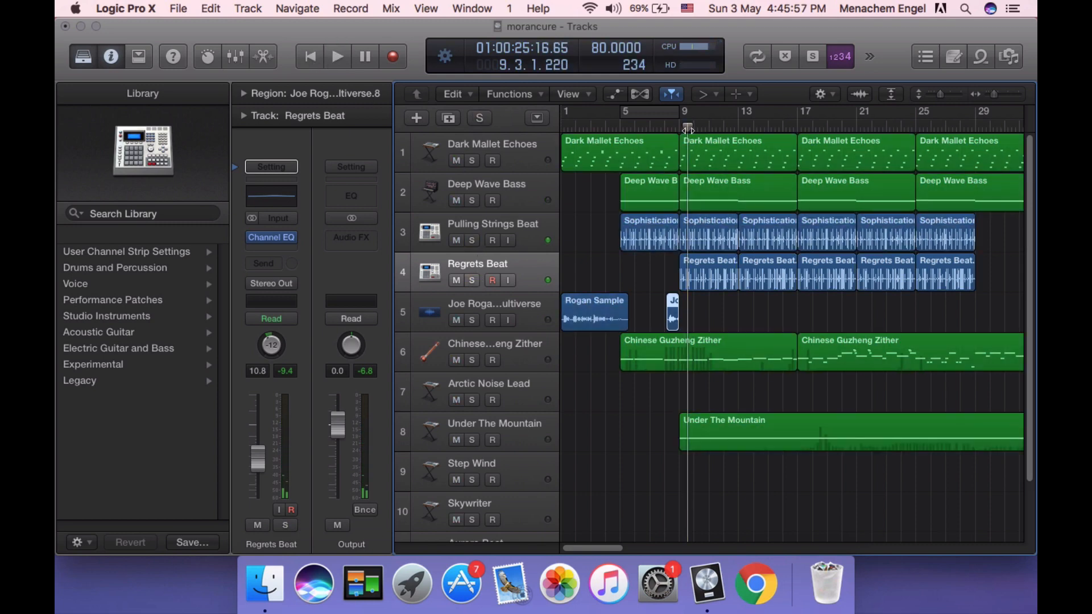
{"action": "left_click_drag", "start_coordinate": [687, 129], "coordinate": [672, 126]}
{"action": "key", "text": "space"}
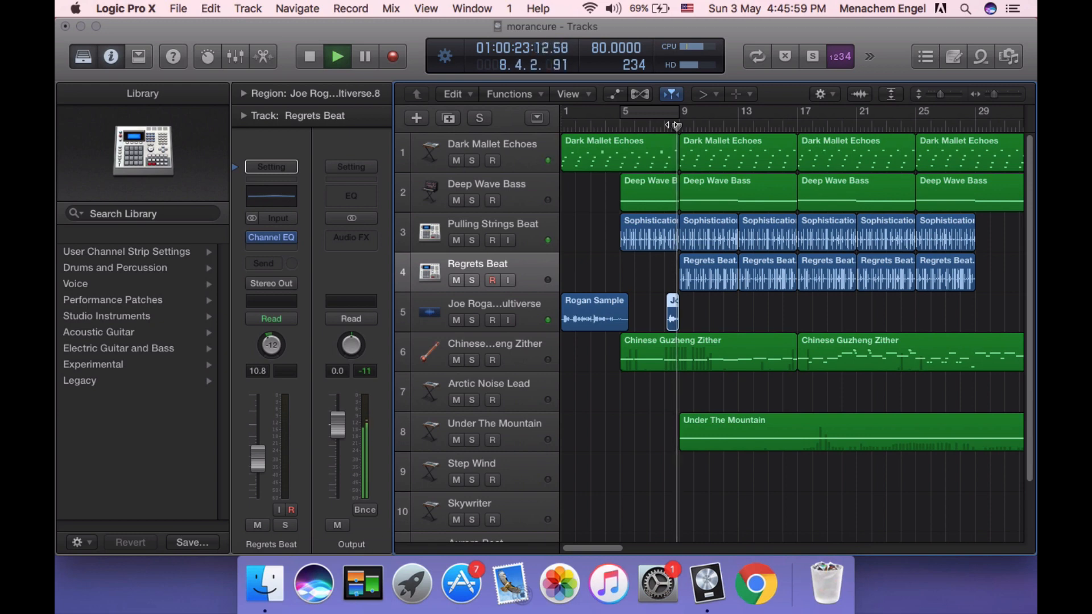
{"action": "key", "text": "XF86AudioRaiseVolume"}
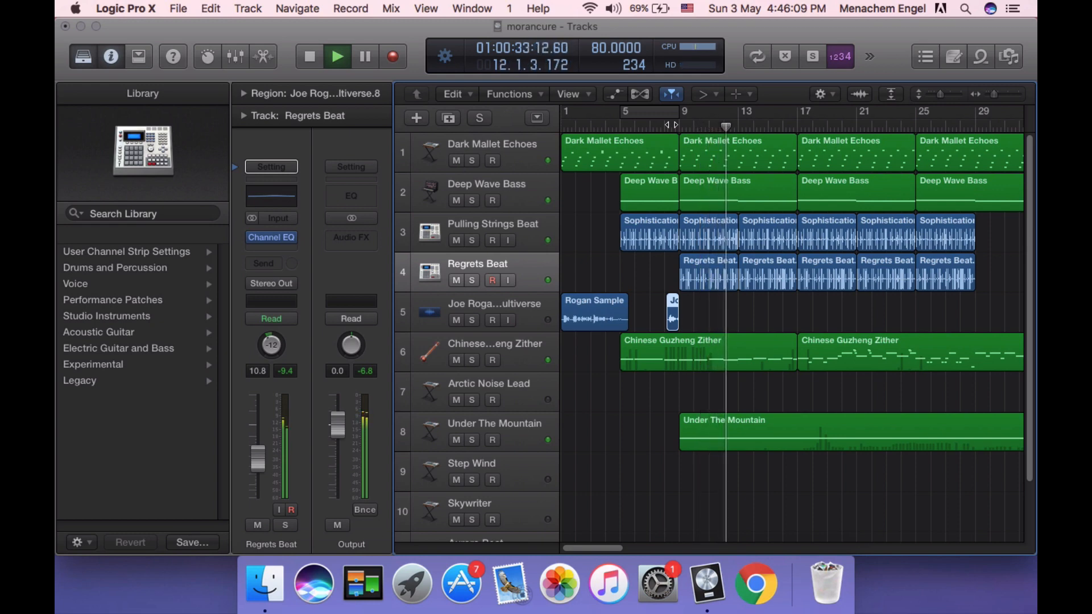
{"action": "scroll", "coordinate": [839, 241], "scroll_direction": "down", "scroll_amount": 3}
{"action": "scroll", "coordinate": [841, 242], "scroll_direction": "up", "scroll_amount": 3}
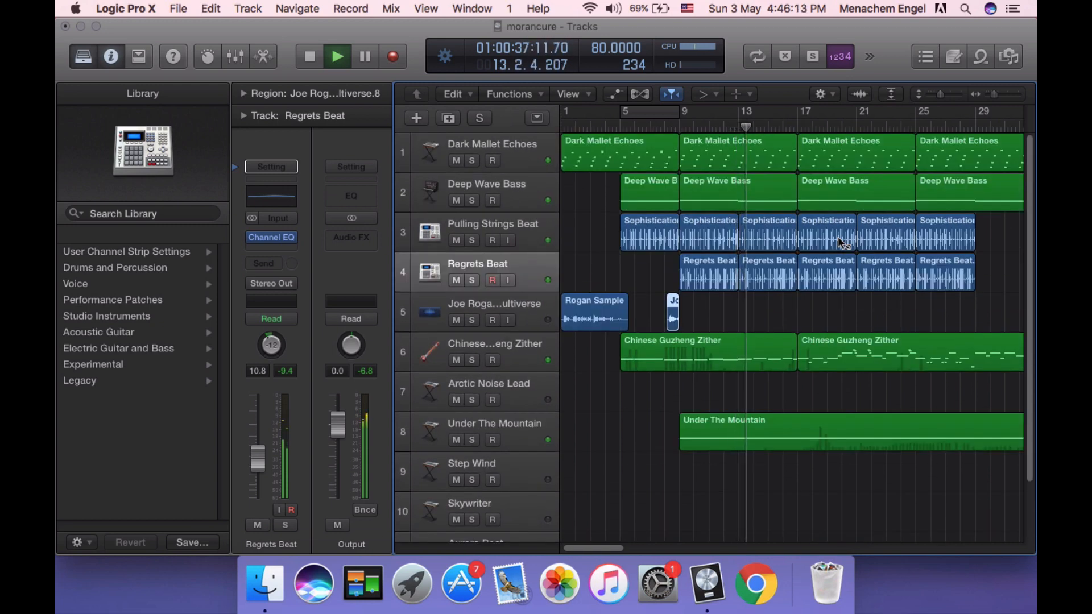
Play Pulling Strings Beat soloed from around bar 12, clear its solo near bar 13, and stop playback.
{"action": "left_click", "coordinate": [472, 240]}
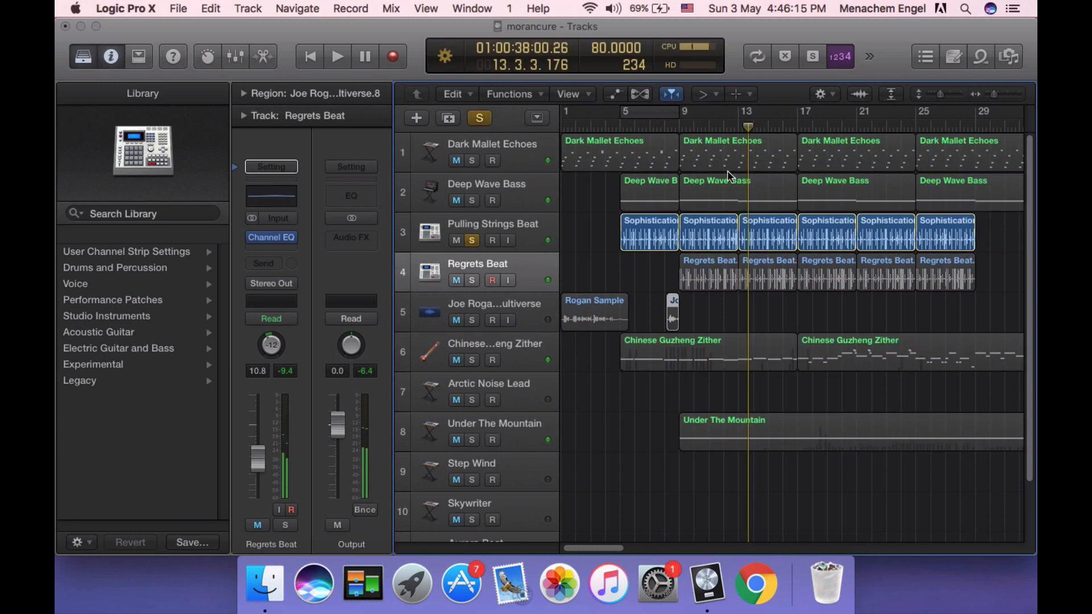
{"action": "double_click", "coordinate": [730, 129]}
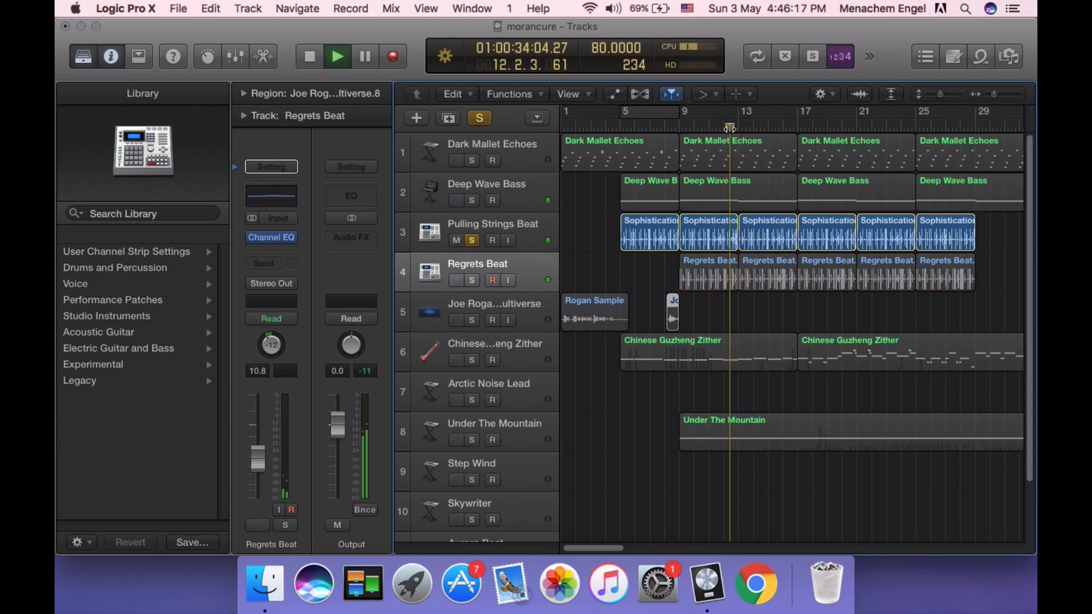
{"action": "left_click", "coordinate": [472, 240]}
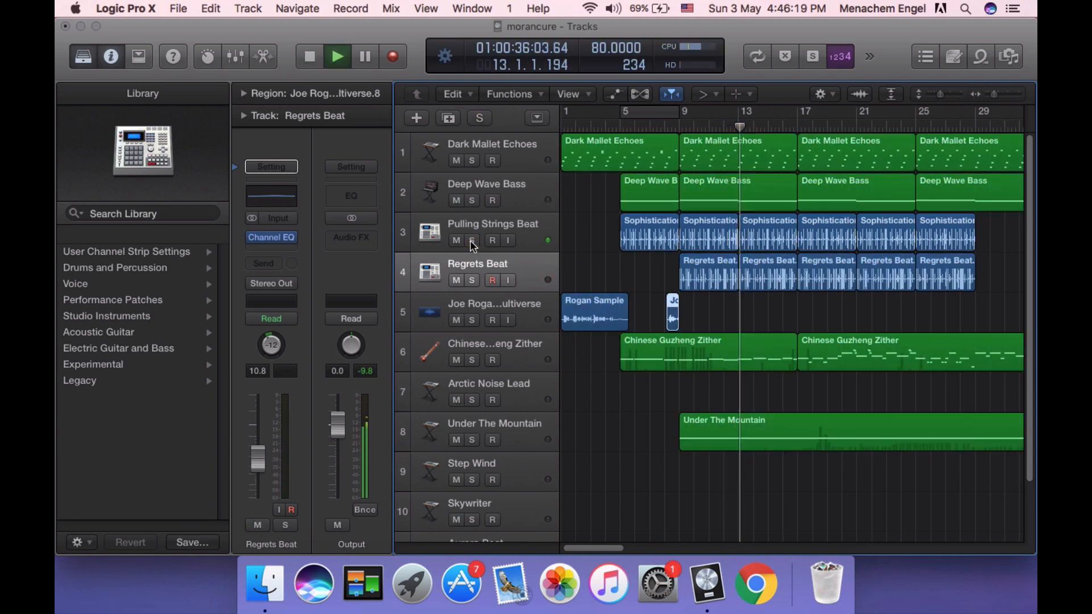
{"action": "key", "text": "space"}
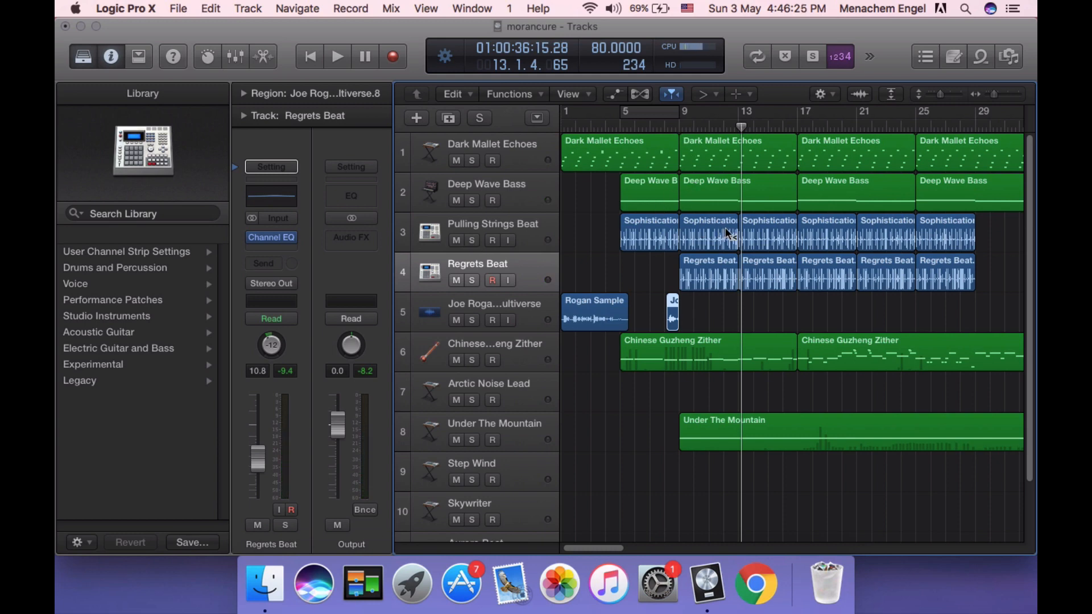
Play the full mix from bar 12 beat 3 and follow it past bar 17 with the regions up to Marker 1 in view.
{"action": "left_click", "coordinate": [725, 128]}
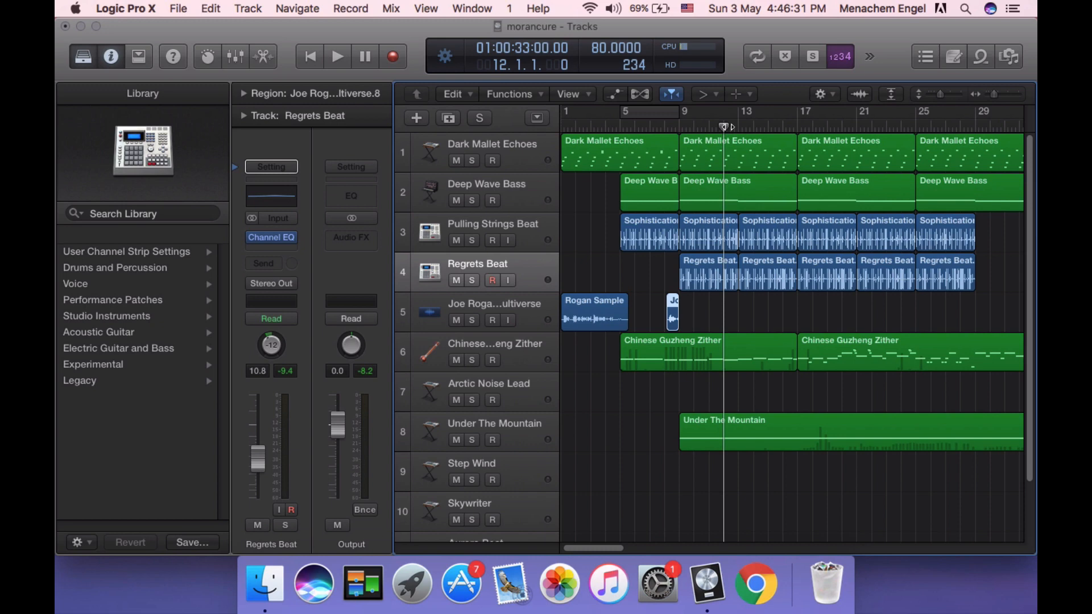
{"action": "left_click_drag", "start_coordinate": [725, 126], "coordinate": [731, 124]}
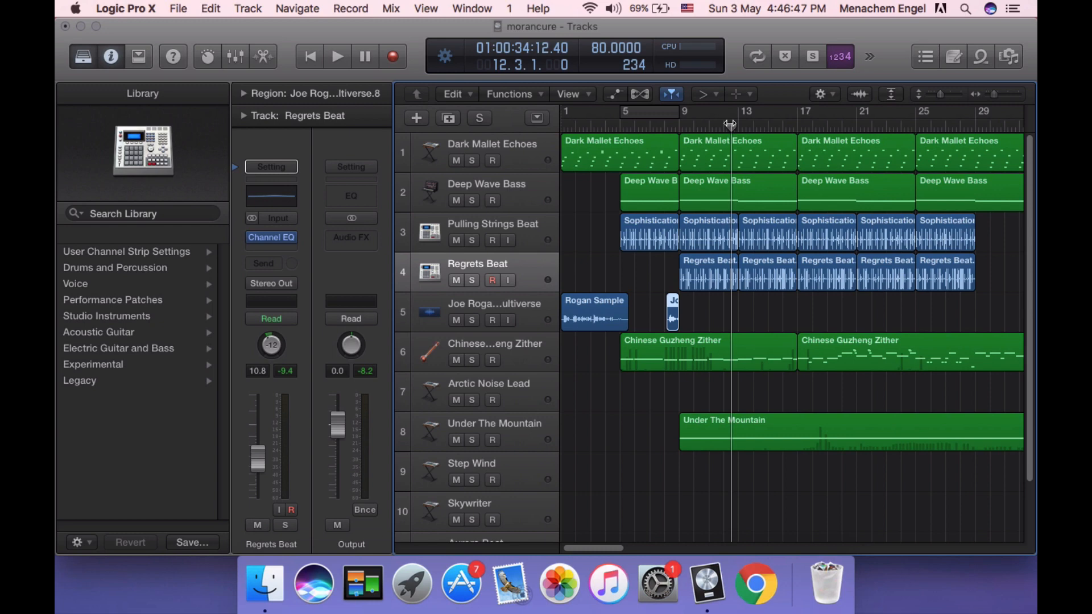
{"action": "key", "text": "space"}
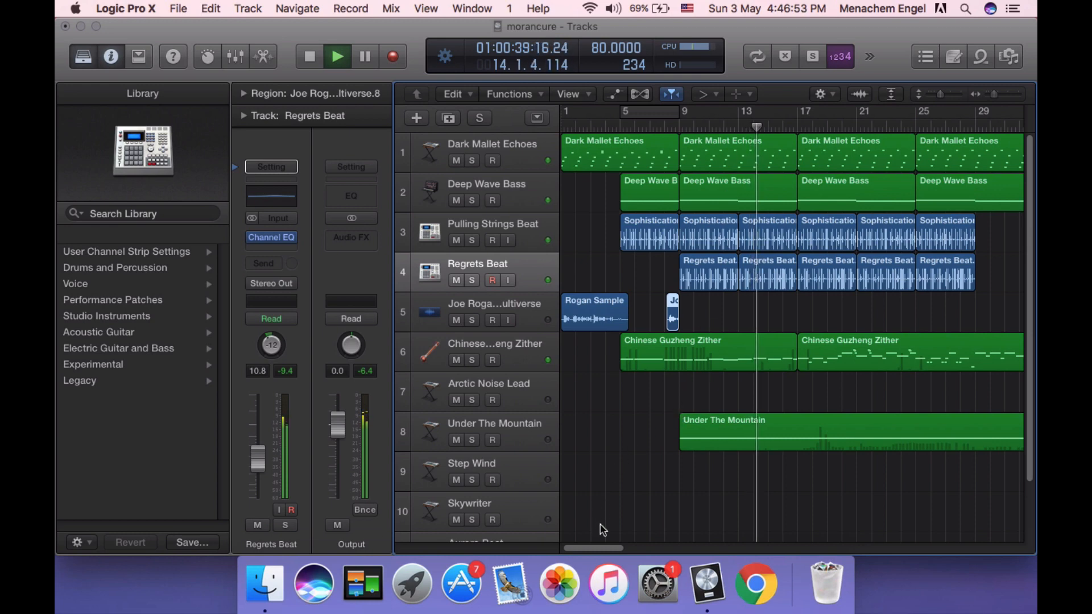
{"action": "left_click_drag", "start_coordinate": [604, 547], "coordinate": [624, 531]}
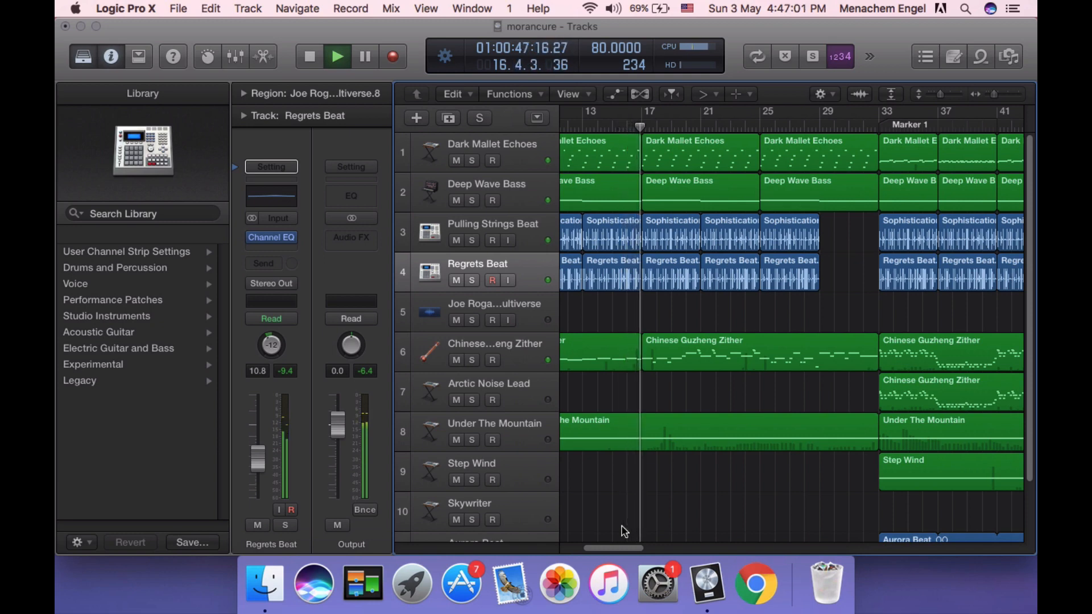
{"action": "scroll", "coordinate": [707, 404], "scroll_direction": "down", "scroll_amount": 3}
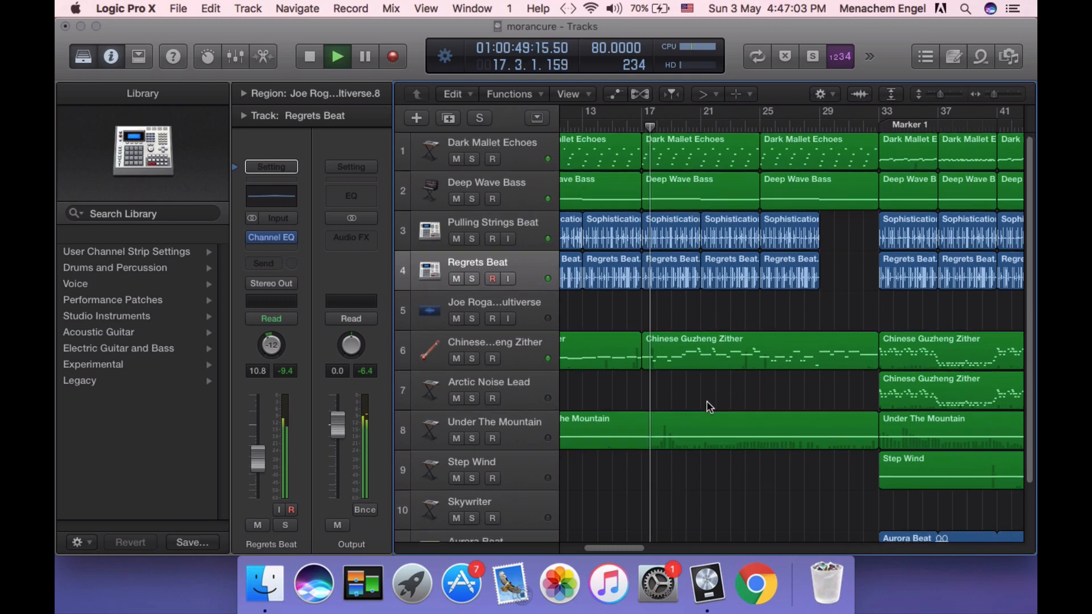
{"action": "scroll", "coordinate": [709, 407], "scroll_direction": "up", "scroll_amount": 5}
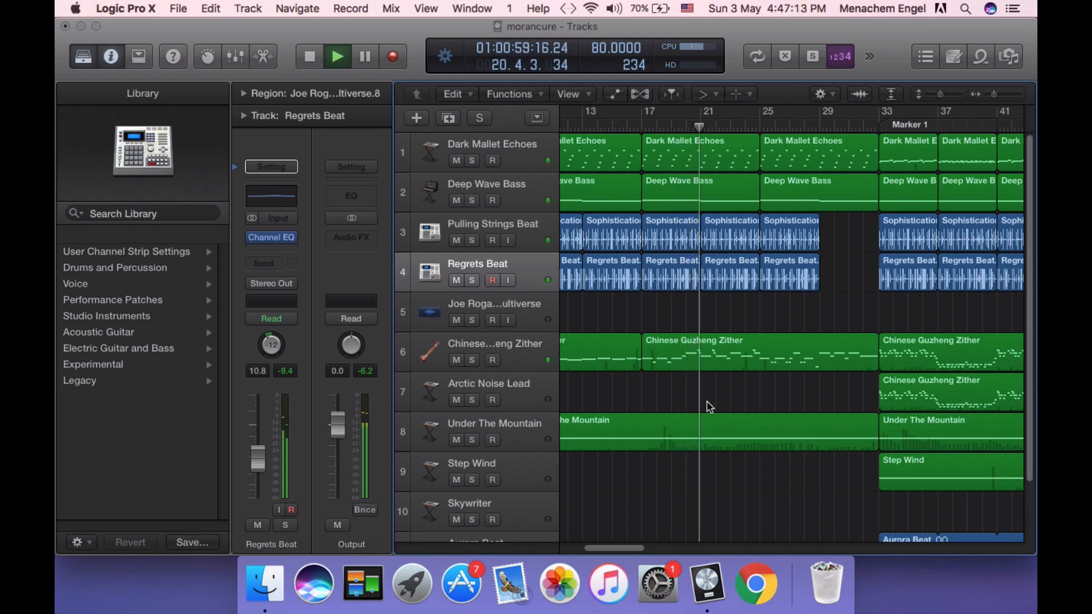
Stop playback, look back over the opening section around bar 7, and return the playhead to bar 21.
{"action": "key", "text": "space"}
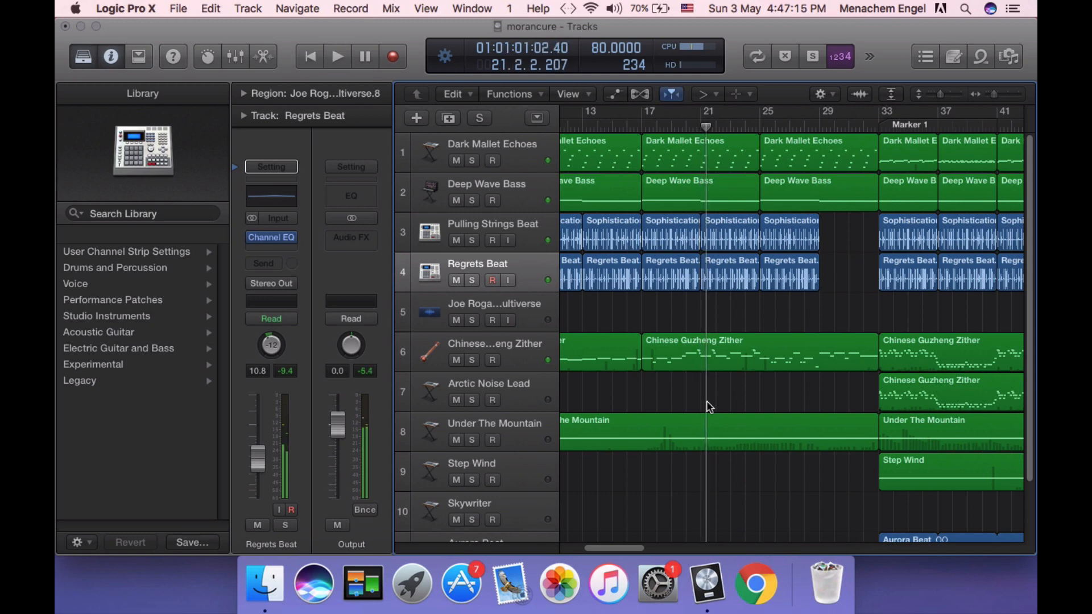
{"action": "left_click_drag", "start_coordinate": [708, 124], "coordinate": [677, 255]}
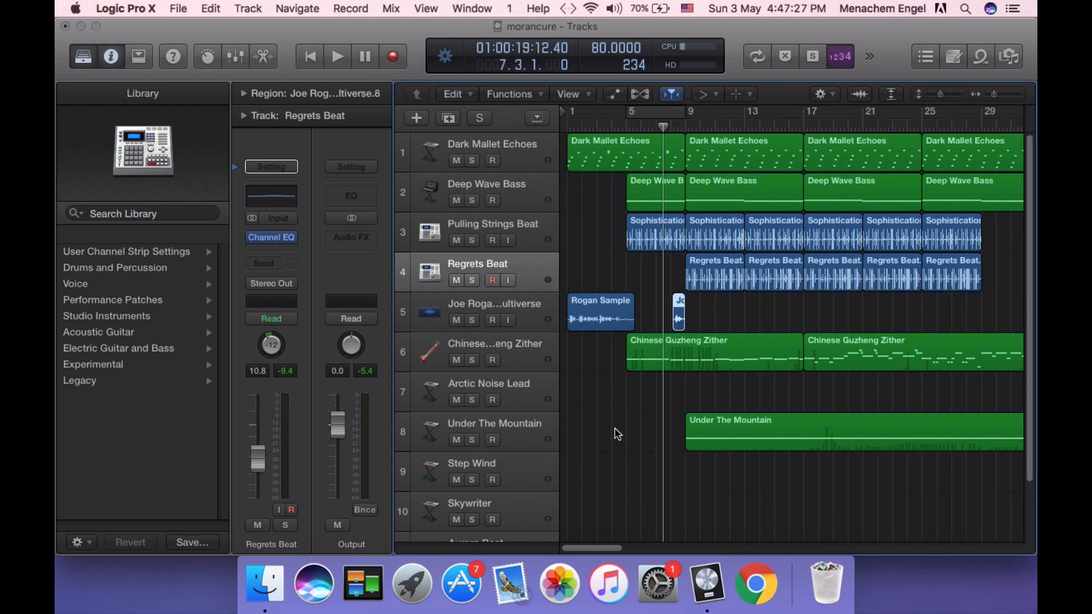
{"action": "left_click_drag", "start_coordinate": [602, 546], "coordinate": [630, 532]}
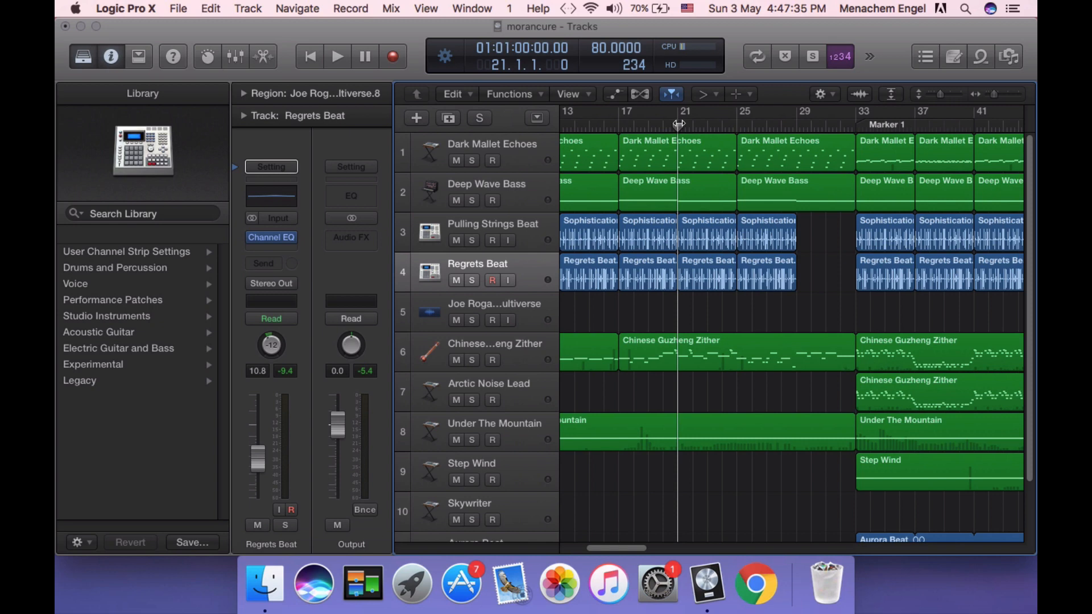
Play the full mix from bar 21 through the end of the first beat section and stop around bar 29.
{"action": "key", "text": "space"}
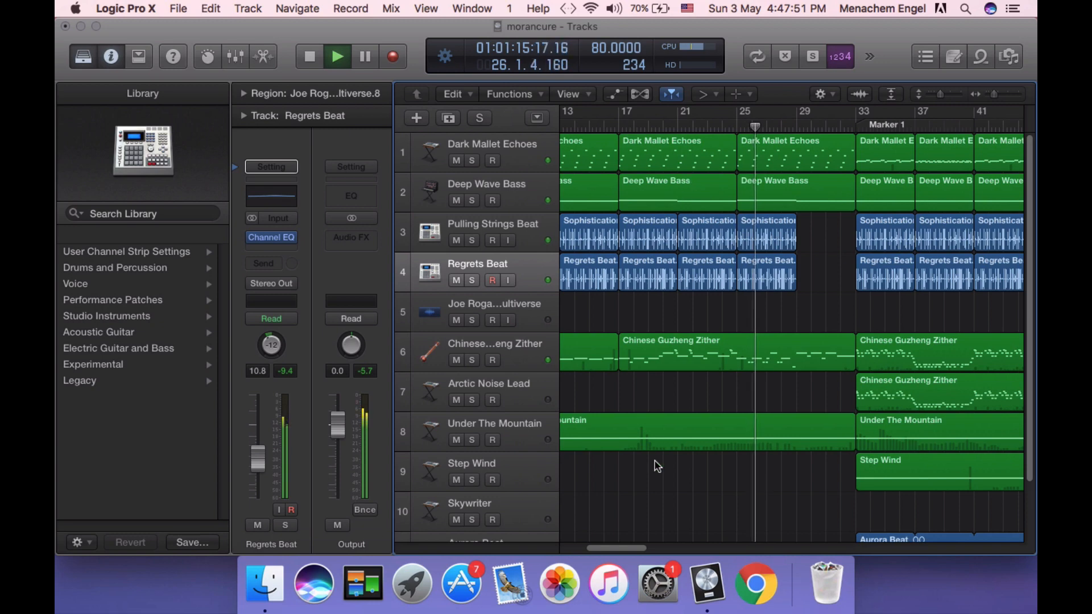
{"action": "scroll", "coordinate": [620, 549], "scroll_direction": "right", "scroll_amount": 5}
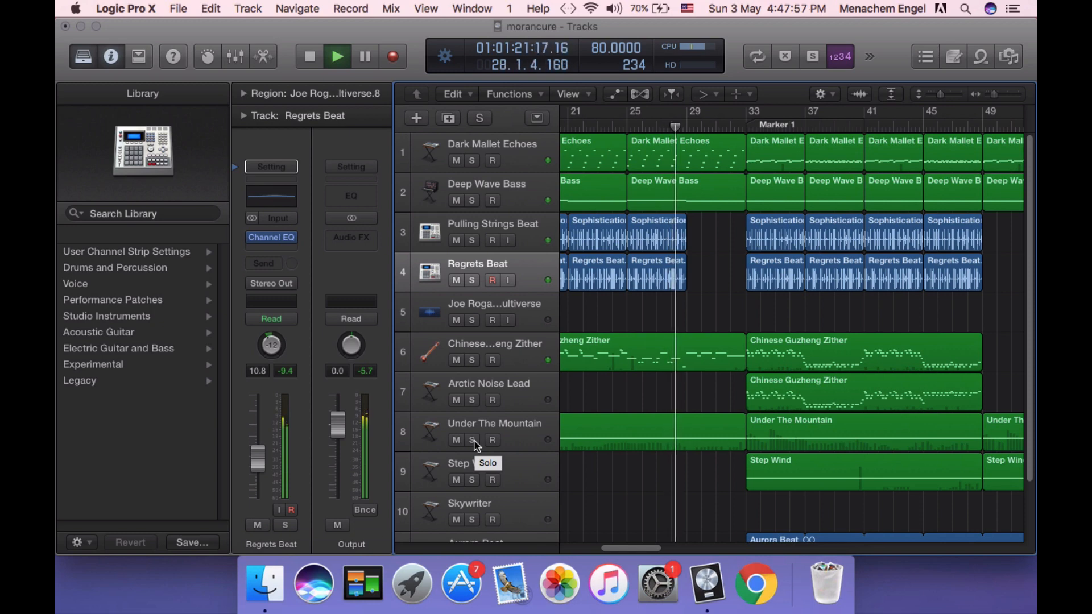
{"action": "left_click", "coordinate": [312, 61]}
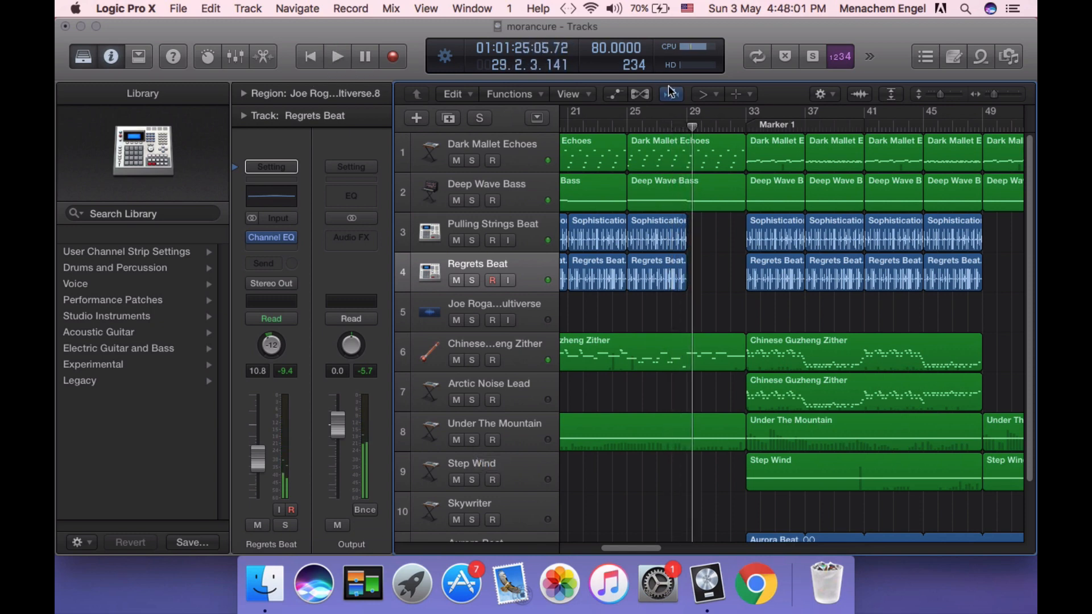
Solo the Aurora Beat track and play it from the start of Marker 1 at bar 33.
{"action": "left_click_drag", "start_coordinate": [689, 122], "coordinate": [731, 124]}
{"action": "scroll", "coordinate": [735, 217], "scroll_direction": "down", "scroll_amount": 3}
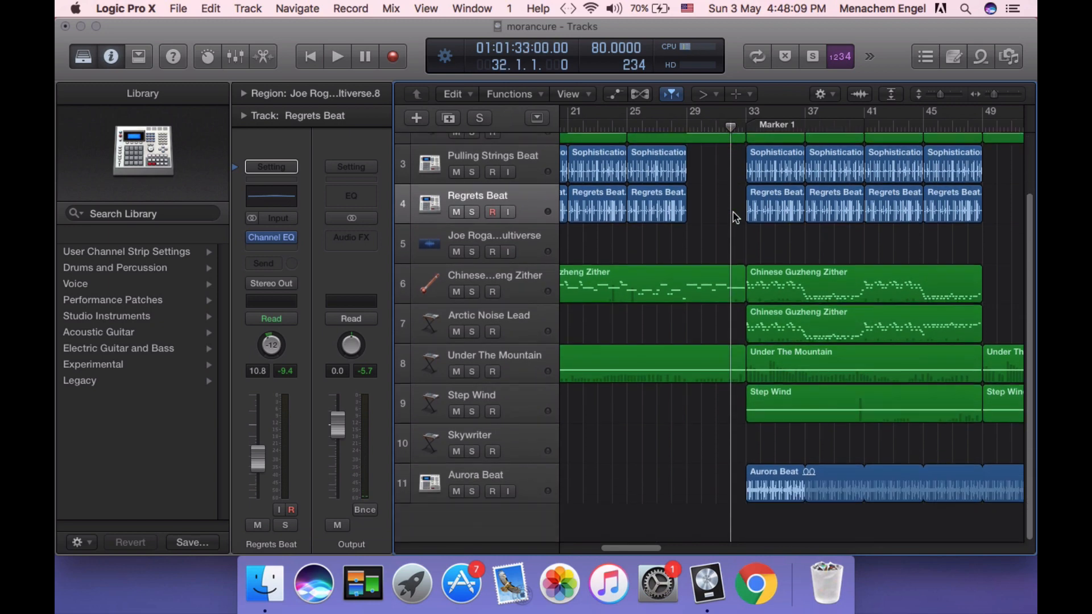
{"action": "left_click", "coordinate": [472, 491]}
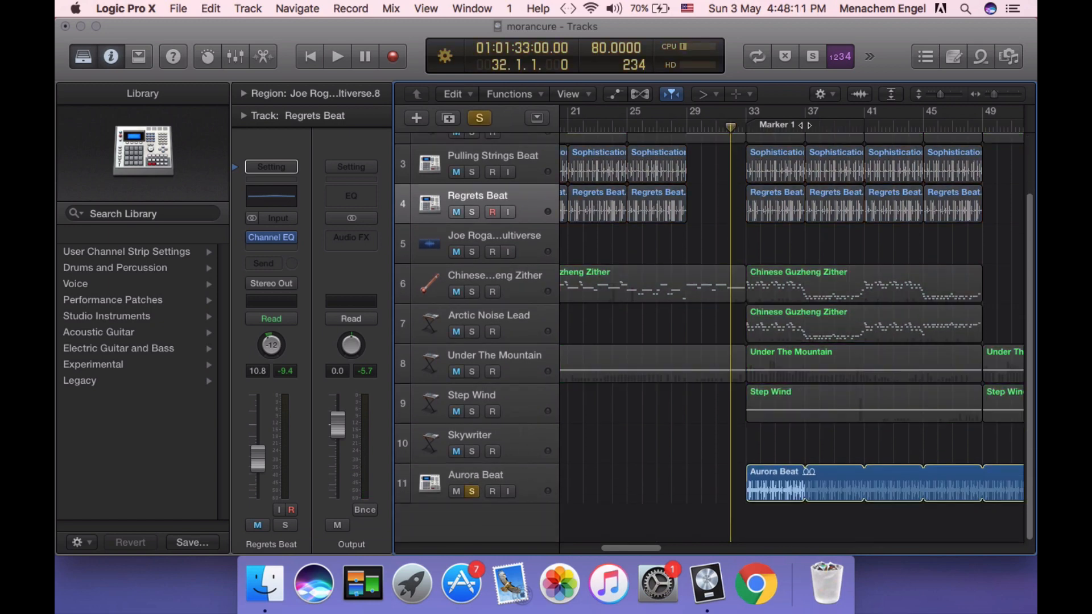
{"action": "left_click", "coordinate": [746, 126]}
{"action": "key", "text": "space"}
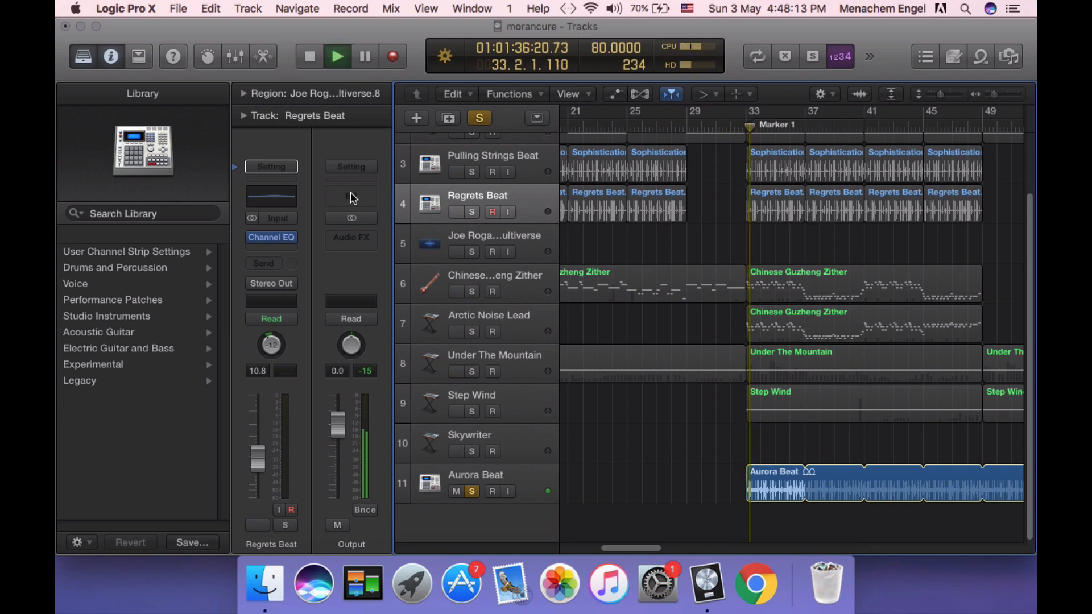
Solo Regrets Beat and Pulling Strings Beat alongside Aurora Beat, and select the three beat tracks in turn to inspect their channel strips.
{"action": "left_click", "coordinate": [472, 212]}
{"action": "left_click", "coordinate": [472, 172]}
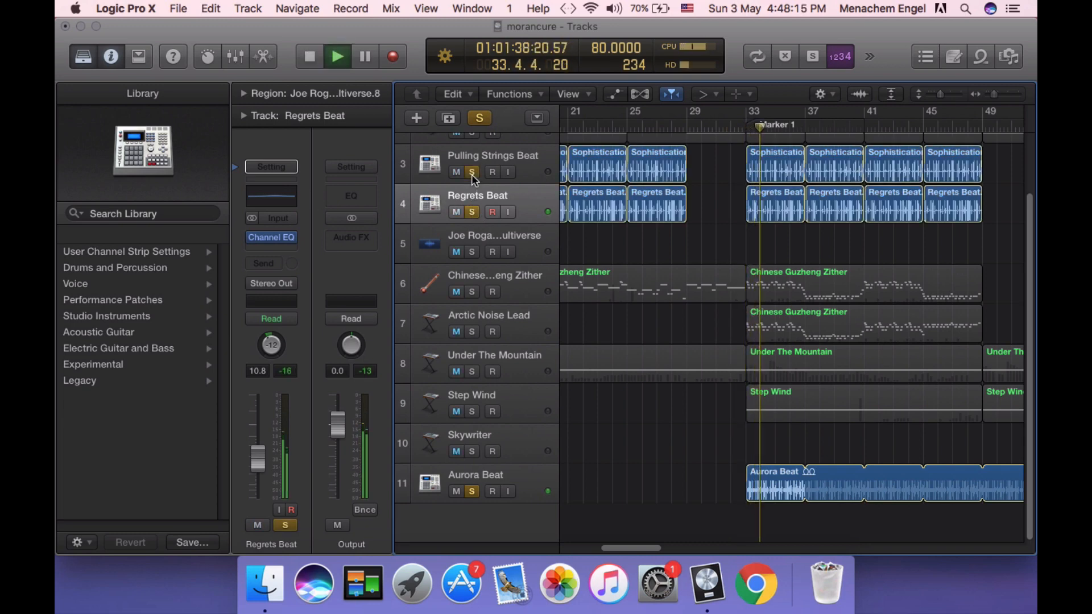
{"action": "left_click", "coordinate": [527, 167]}
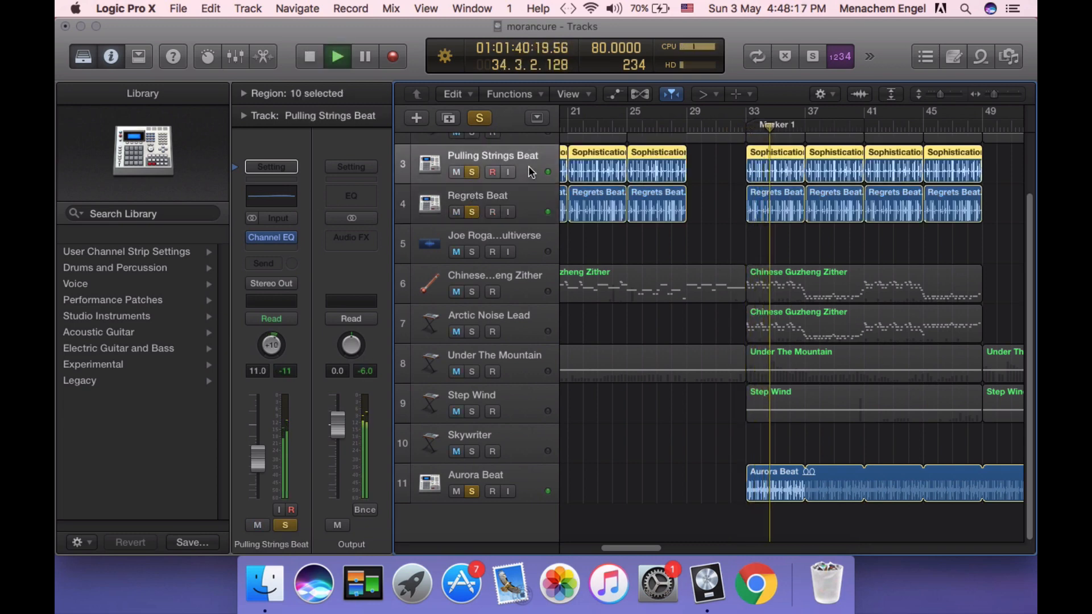
{"action": "left_click", "coordinate": [521, 479]}
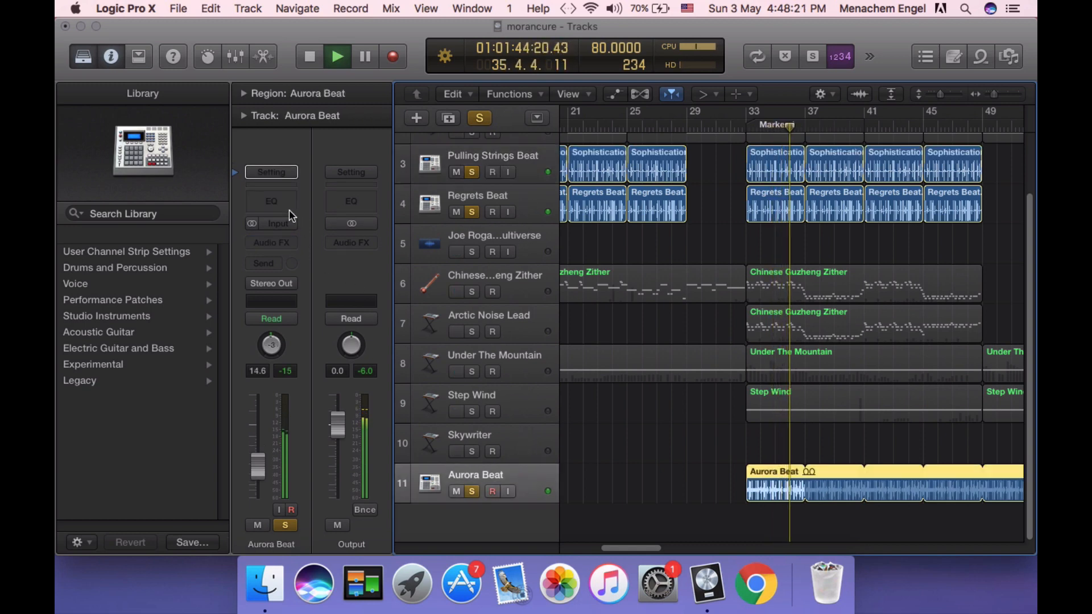
{"action": "left_click", "coordinate": [553, 203]}
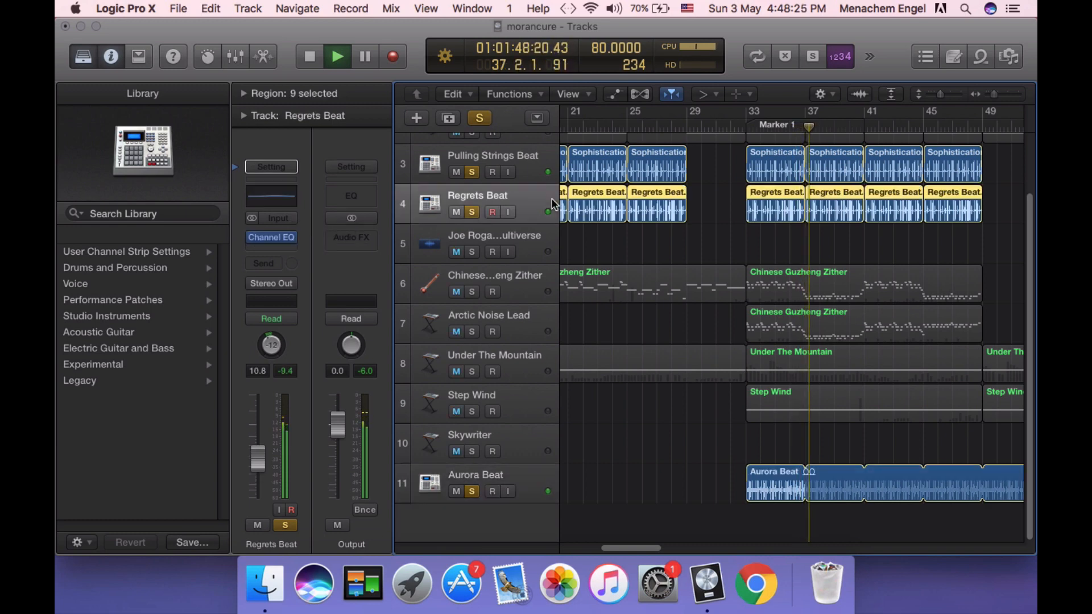
{"action": "left_click", "coordinate": [534, 172]}
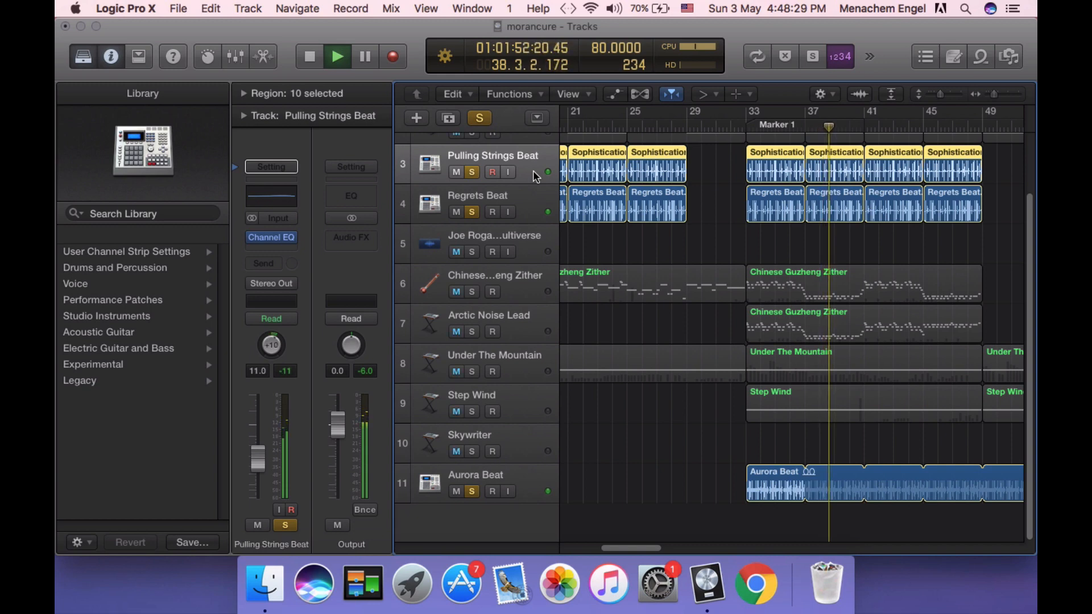
Unsolo Pulling Strings Beat and Regrets Beat, stop playback near bar 39, and clear the remaining solo.
{"action": "left_click", "coordinate": [471, 172]}
{"action": "left_click", "coordinate": [471, 211]}
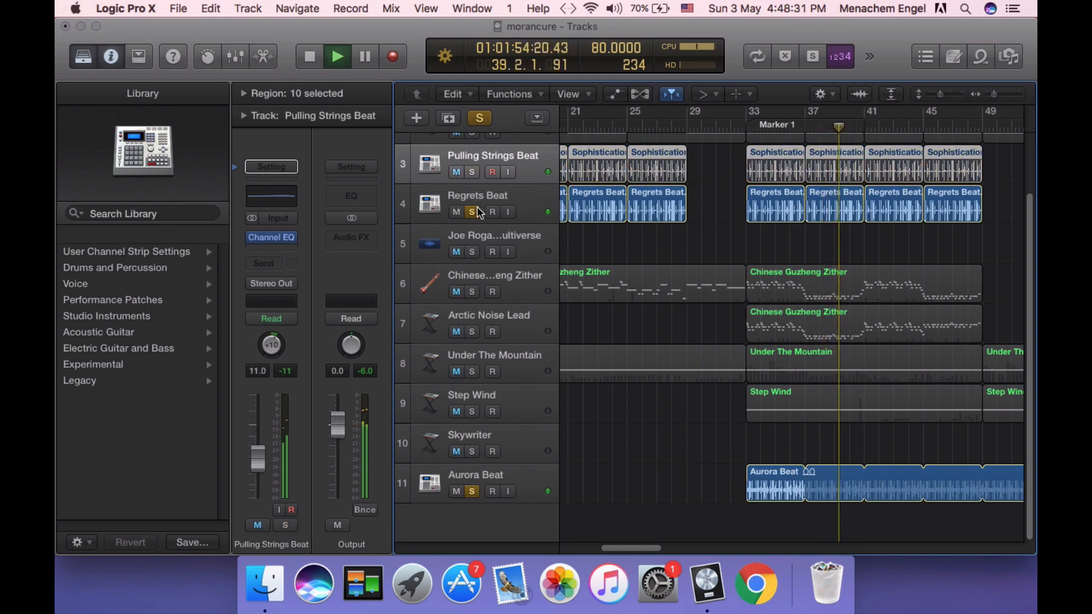
{"action": "left_click", "coordinate": [309, 56]}
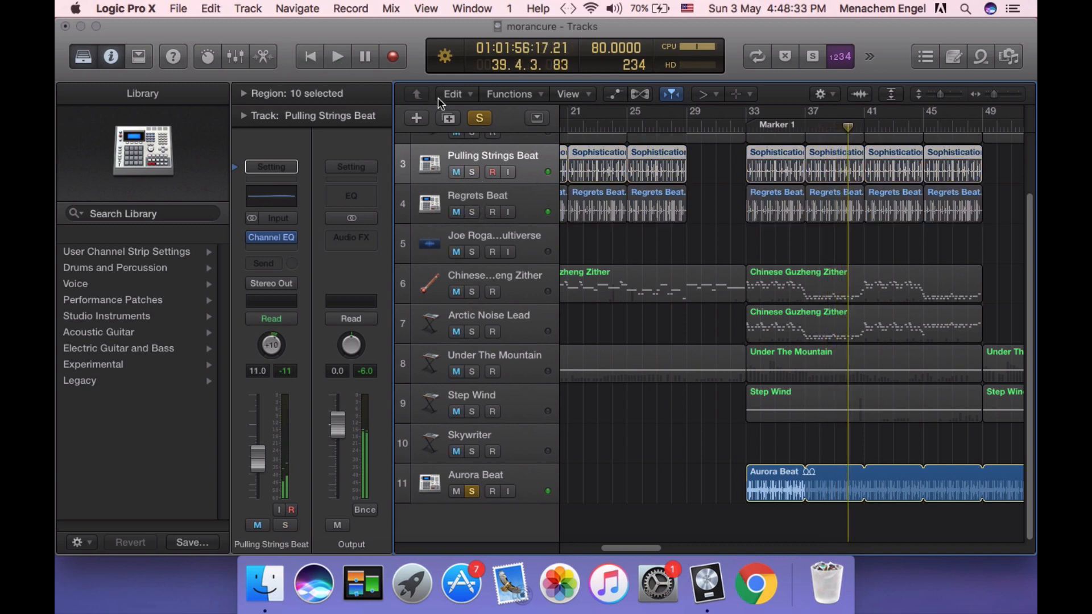
{"action": "left_click", "coordinate": [479, 117]}
{"action": "scroll", "coordinate": [655, 231], "scroll_direction": "up", "scroll_amount": 2}
{"action": "scroll", "coordinate": [655, 231], "scroll_direction": "up", "scroll_amount": 1}
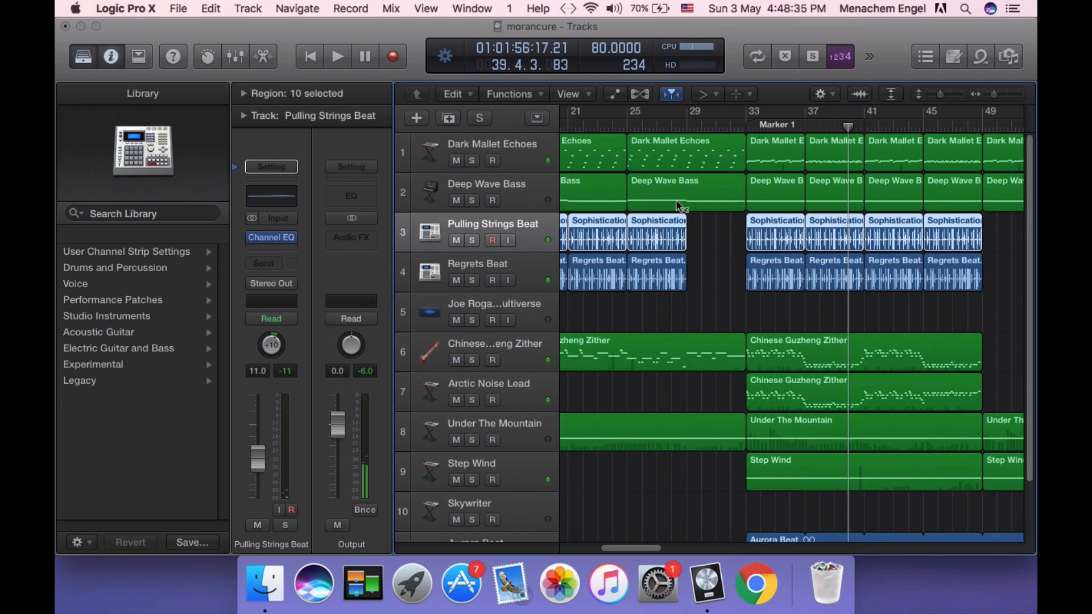
Play the full mix from bar 31, solo Chinese Guzheng Zither and Arctic Noise Lead during Marker 1, and stop at bar 37.
{"action": "left_click", "coordinate": [719, 126]}
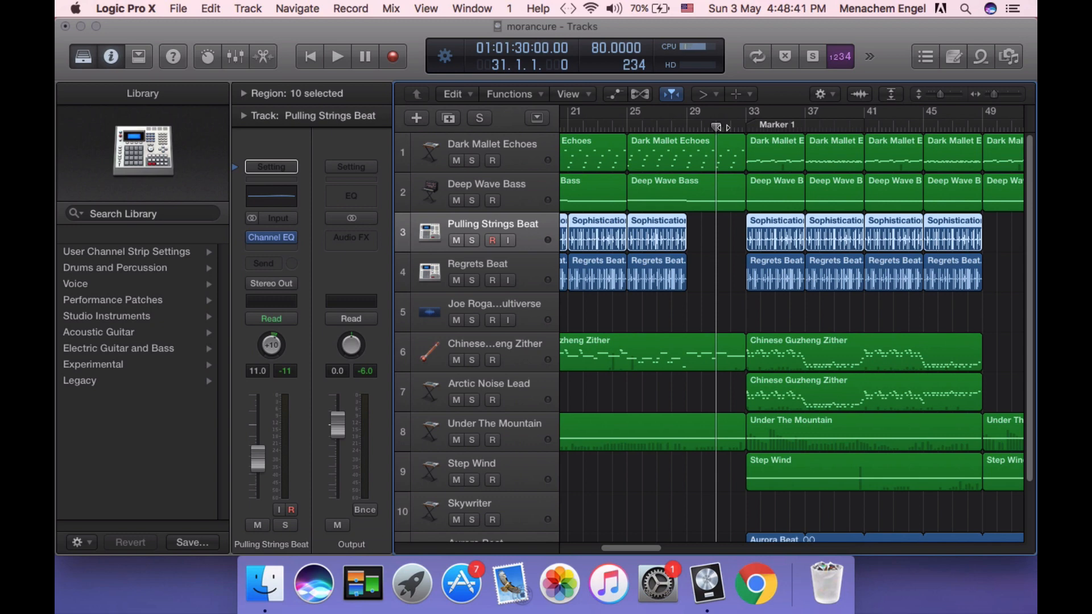
{"action": "key", "text": "space"}
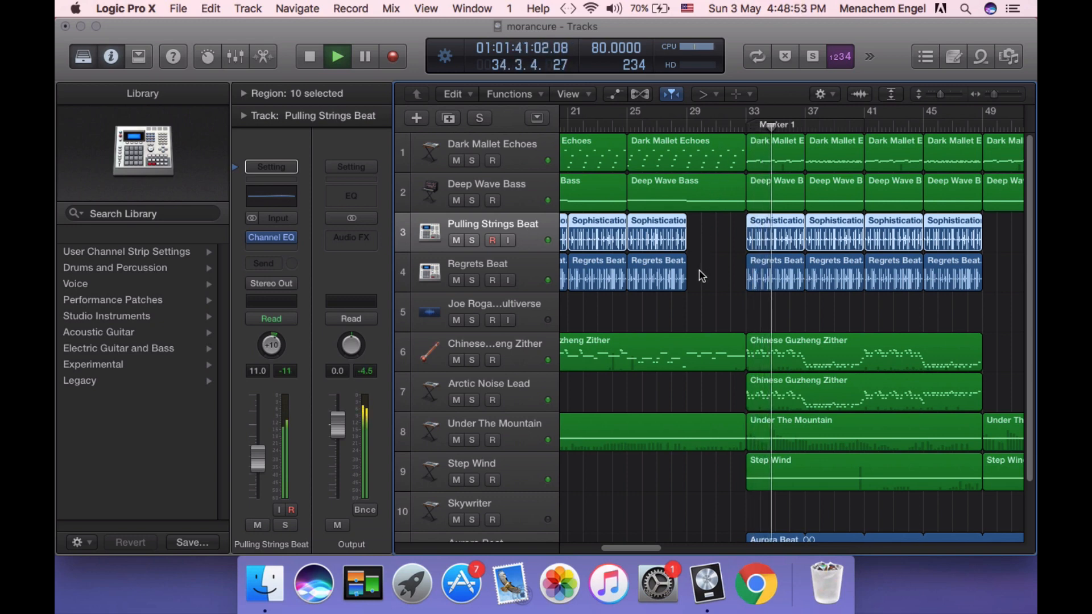
{"action": "left_click", "coordinate": [472, 360]}
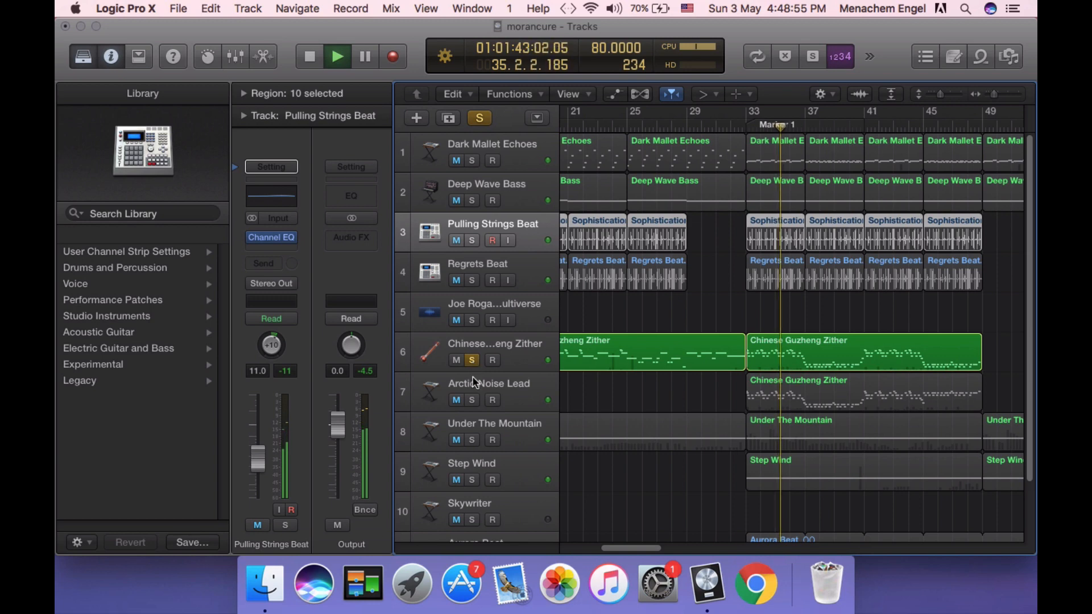
{"action": "left_click", "coordinate": [471, 401]}
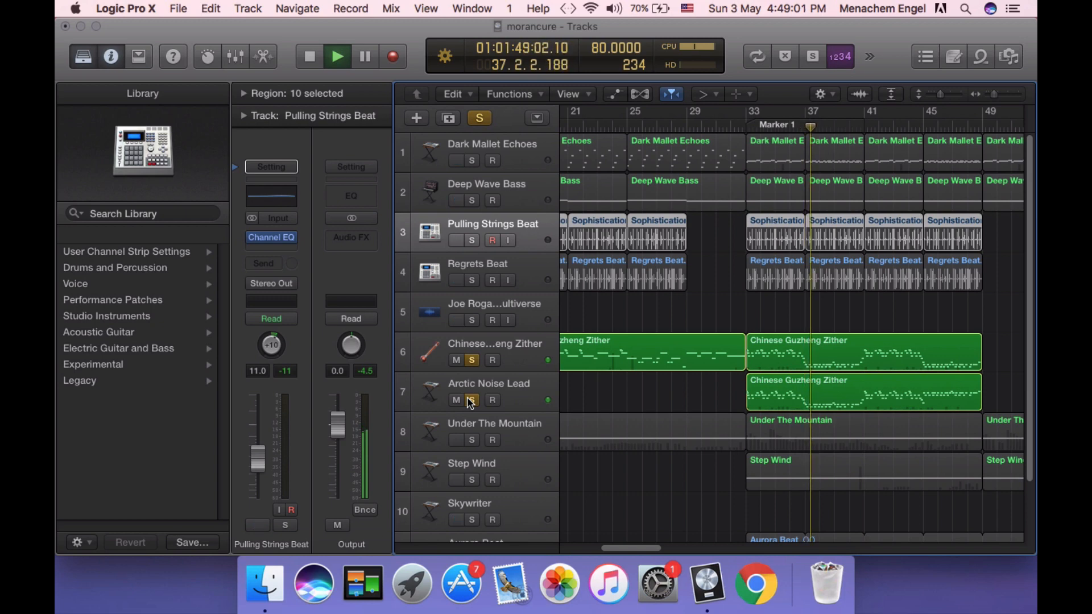
{"action": "key", "text": "space"}
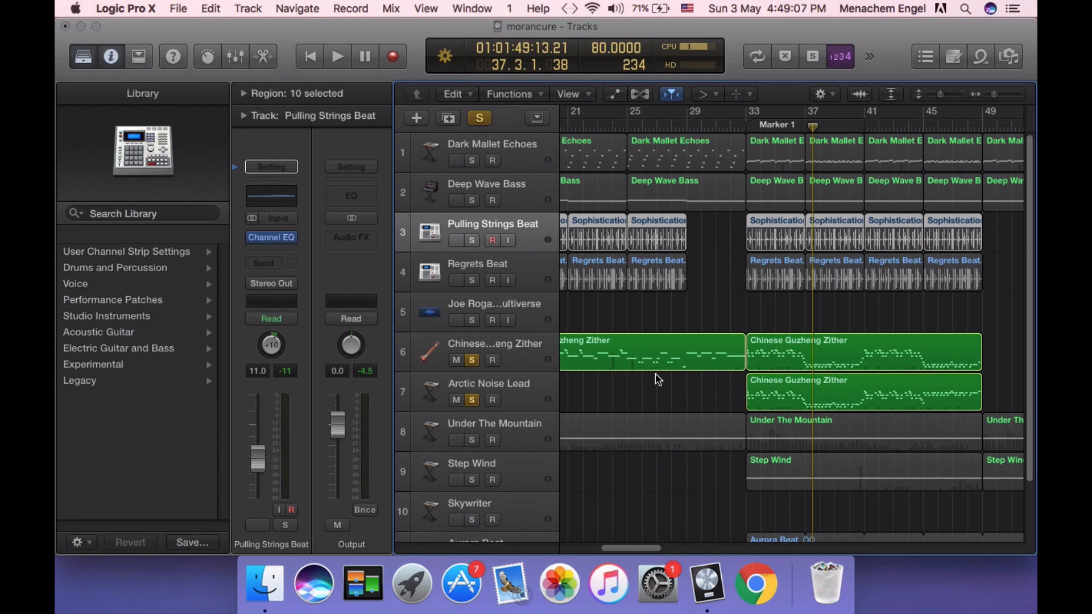
Enlarge the timeline horizontally, bring the Marker 1 section into view, and clear all track solos.
{"action": "left_click_drag", "start_coordinate": [994, 94], "coordinate": [997, 95]}
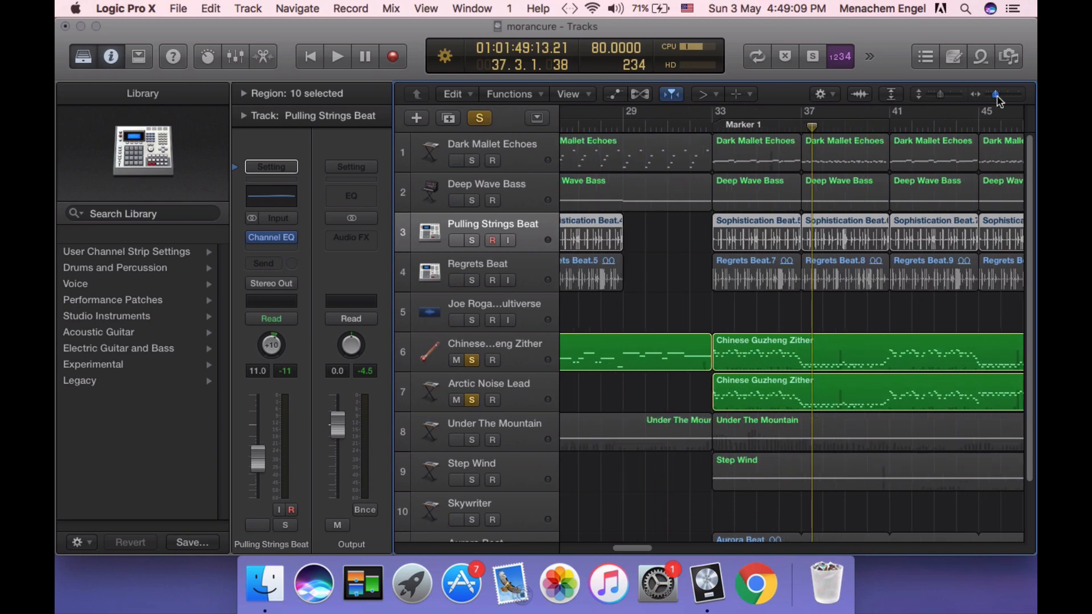
{"action": "left_click_drag", "start_coordinate": [638, 549], "coordinate": [624, 540]}
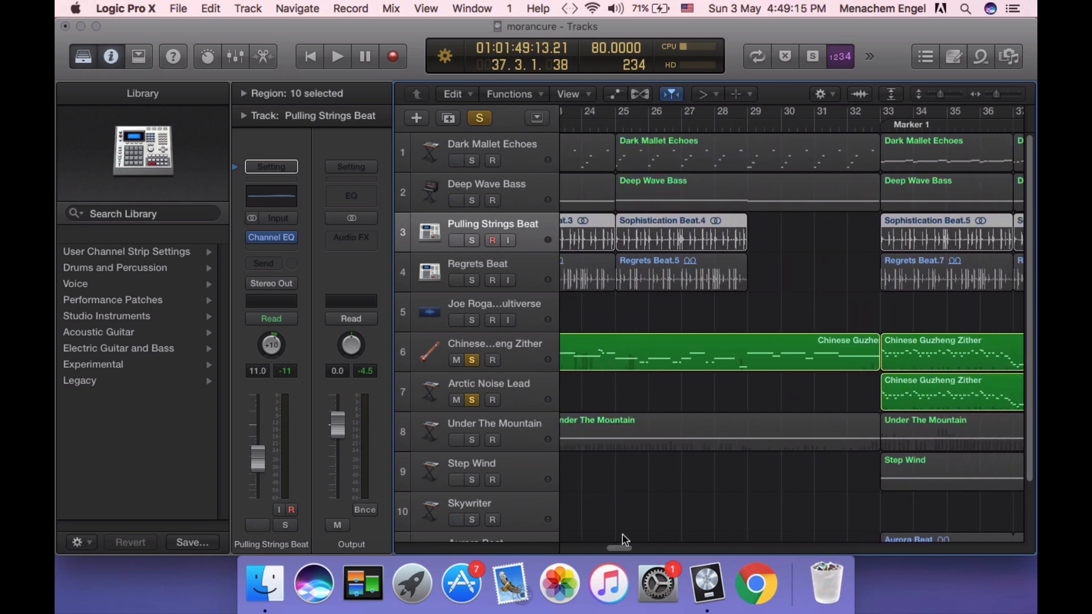
{"action": "left_click_drag", "start_coordinate": [624, 540], "coordinate": [637, 533]}
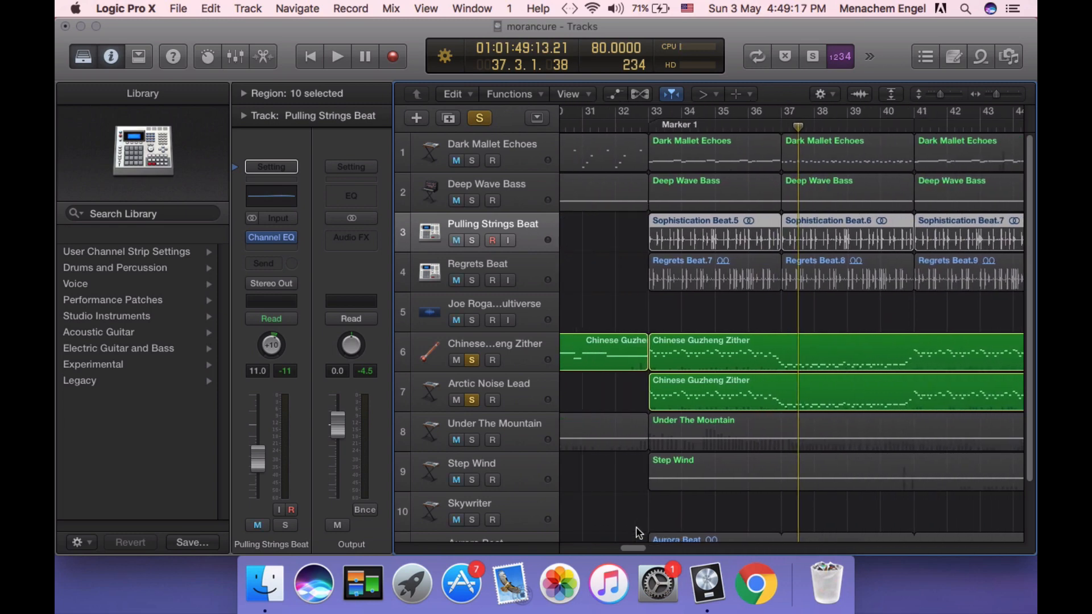
{"action": "left_click", "coordinate": [479, 119]}
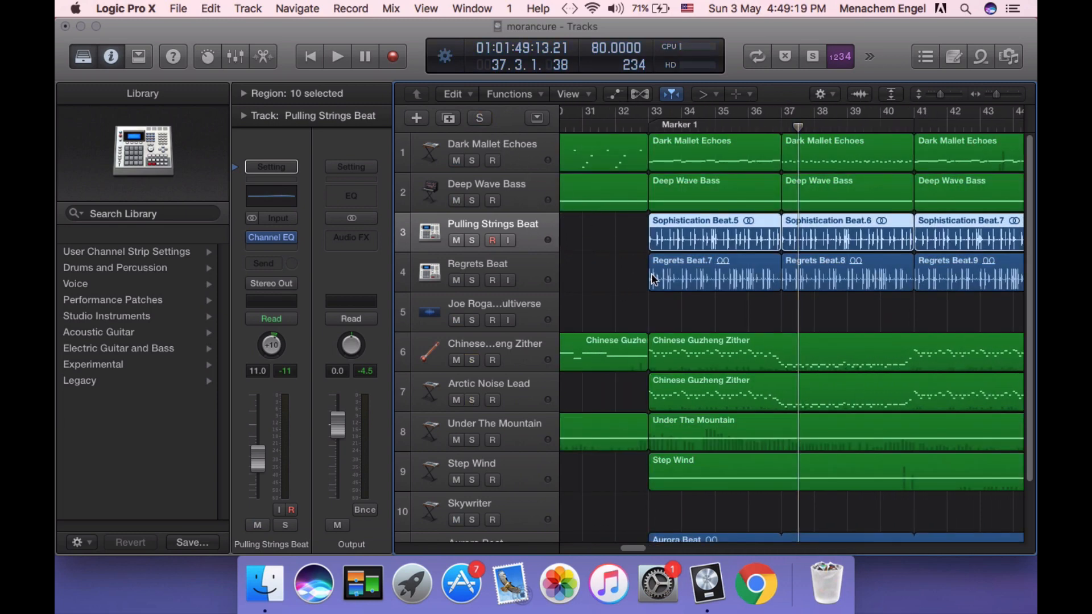
Open the Chinese Guzheng Zither region at bar 33 in the Piano Roll, audition notes in bar 35, and close the editor.
{"action": "double_click", "coordinate": [672, 352]}
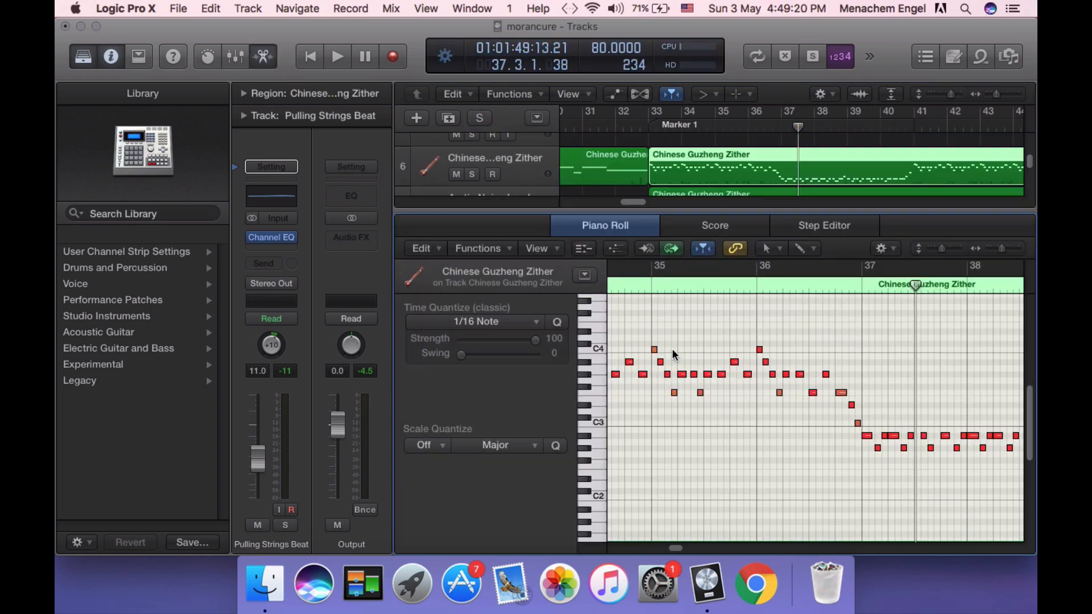
{"action": "left_click", "coordinate": [707, 374]}
{"action": "left_click", "coordinate": [734, 362]}
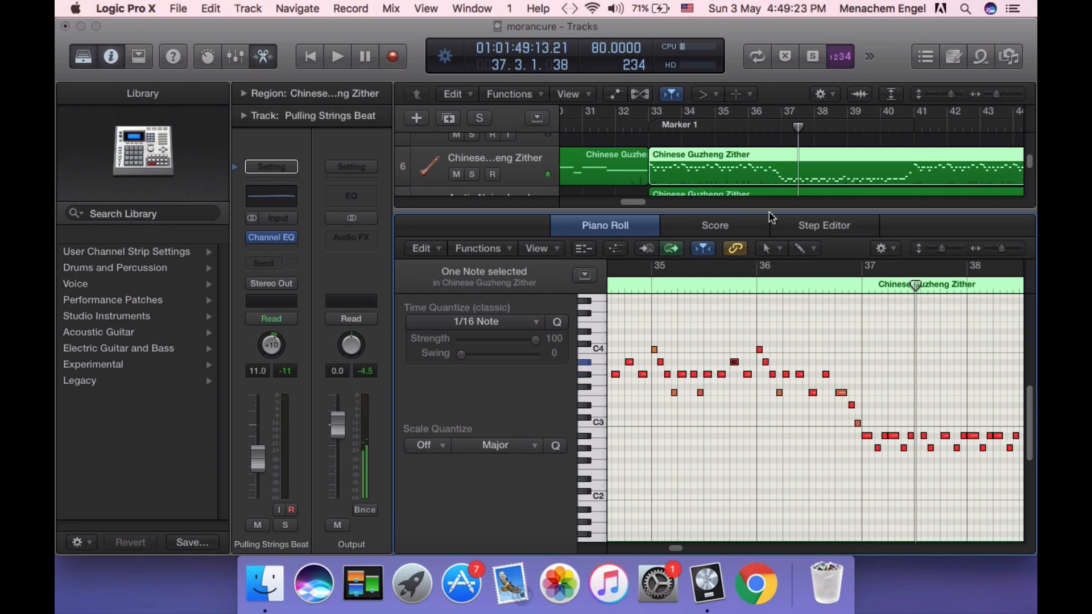
{"action": "key", "text": "e"}
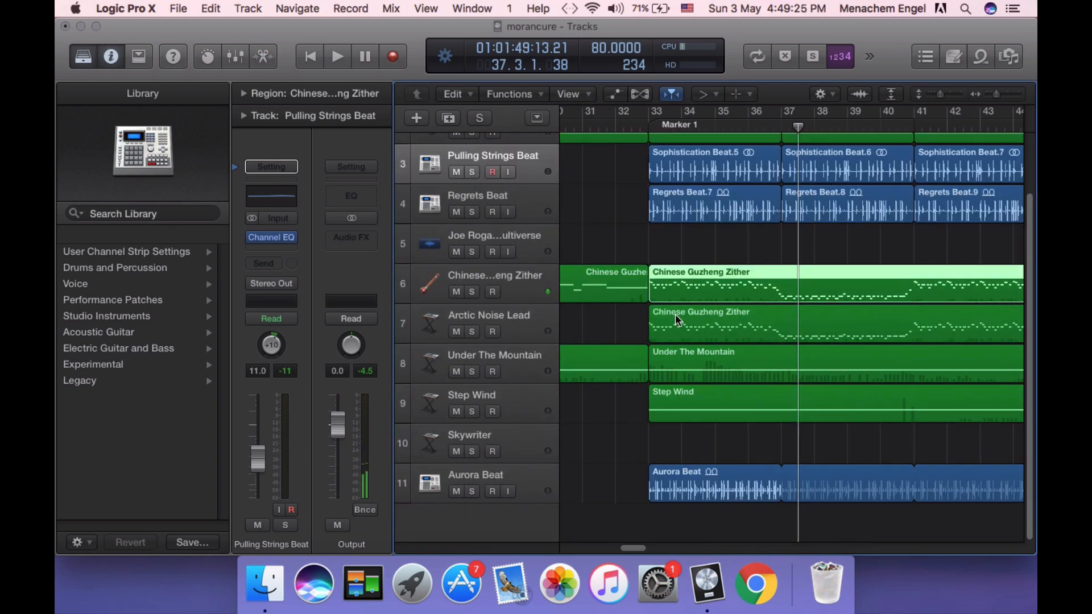
Play Step Wind soloed from bar 33, and clear its solo during playback to hear the full mix.
{"action": "left_click", "coordinate": [473, 412]}
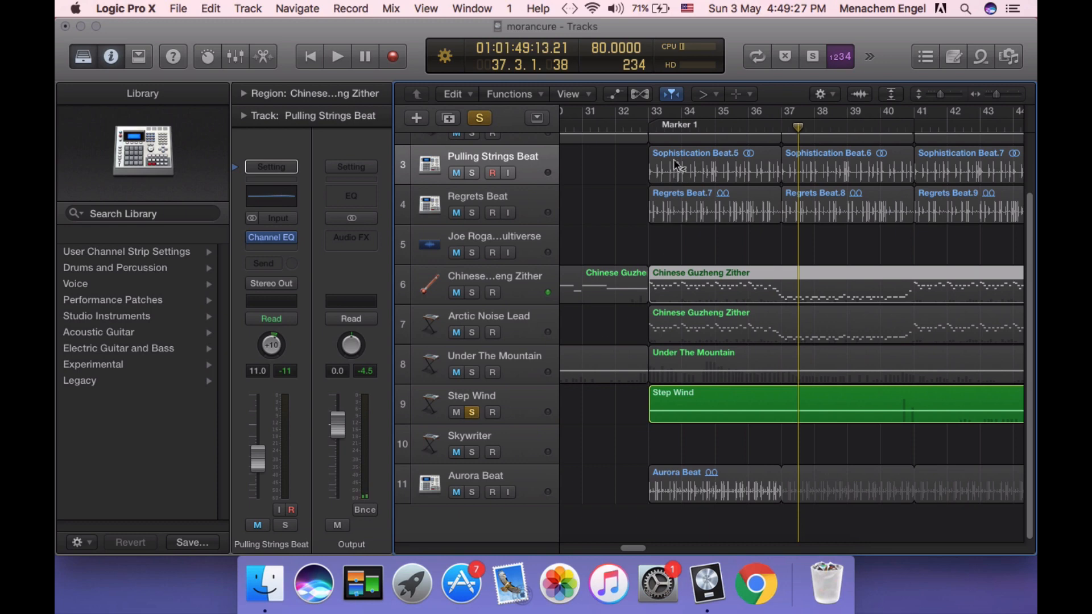
{"action": "left_click", "coordinate": [648, 124]}
{"action": "key", "text": "space"}
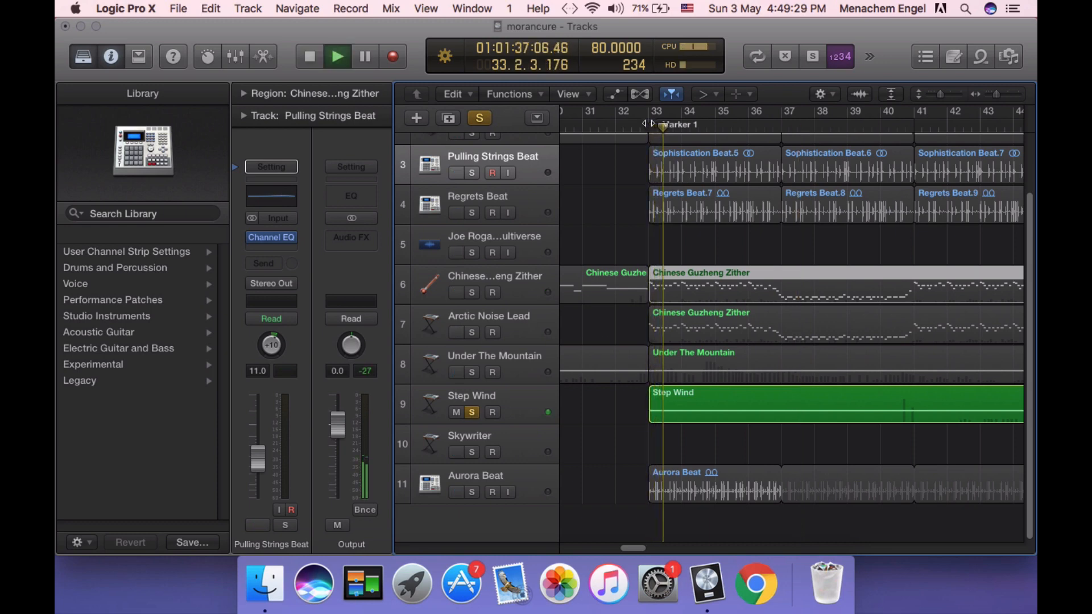
{"action": "left_click", "coordinate": [481, 118]}
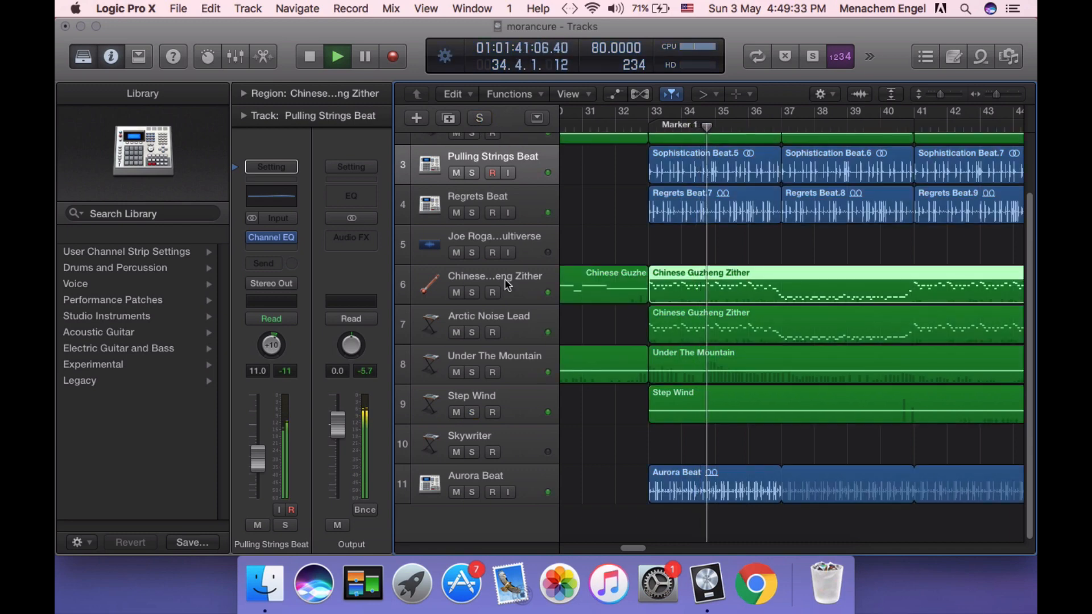
Mute Step Wind and Under The Mountain during playback, and unmute both after bar 33 to compare the mix.
{"action": "left_click", "coordinate": [456, 412]}
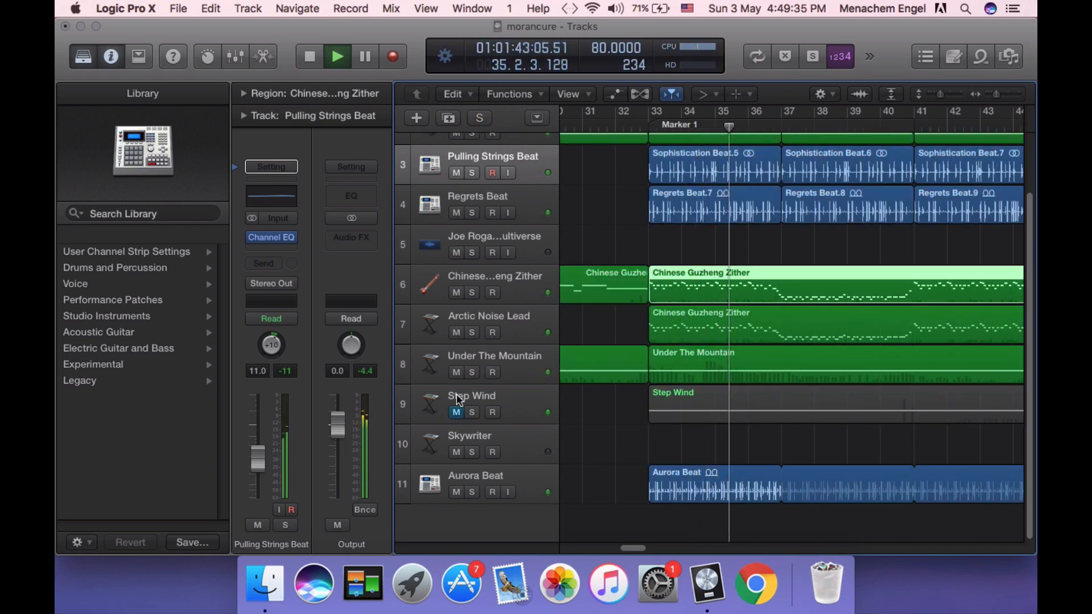
{"action": "left_click", "coordinate": [456, 372]}
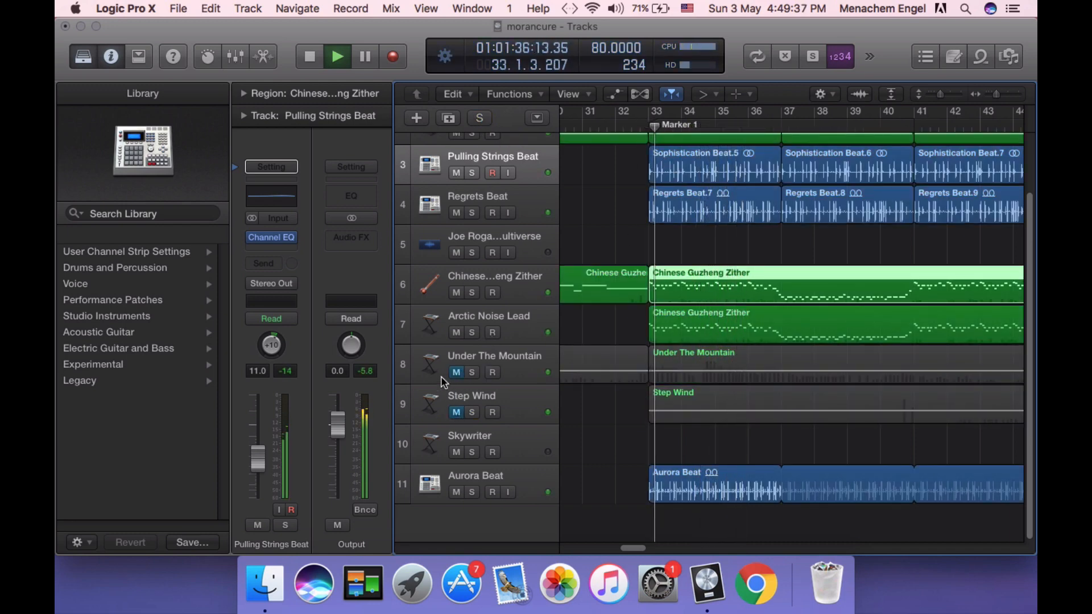
{"action": "left_click", "coordinate": [456, 371]}
{"action": "left_click", "coordinate": [456, 412]}
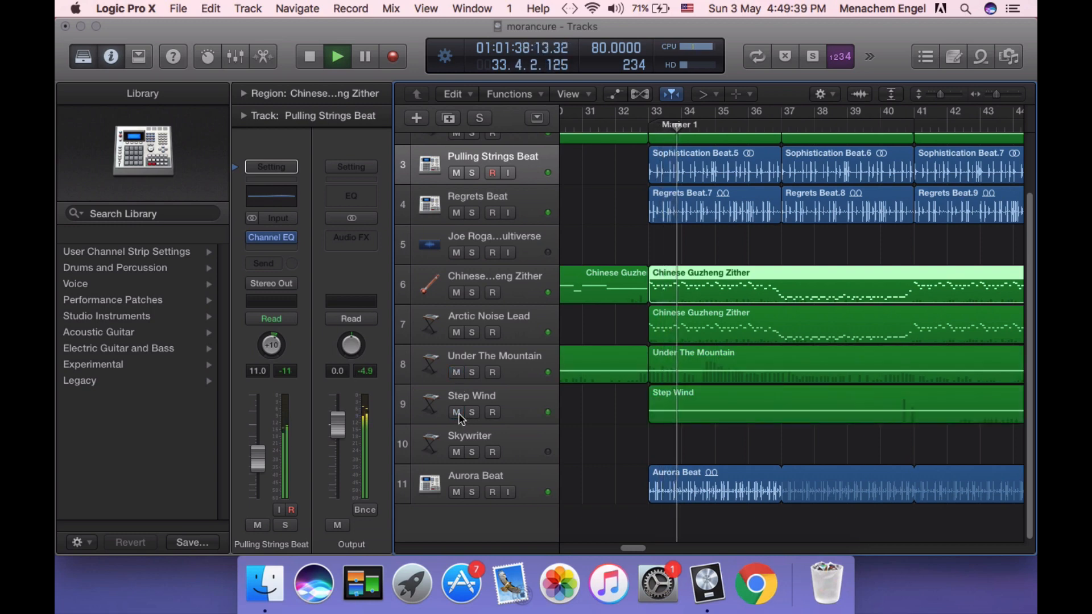
Stop playback, look over the arrangement up to bar 56, and view the bar 33 Chinese Guzheng Zither region in the Piano Roll before closing it.
{"action": "key", "text": "space"}
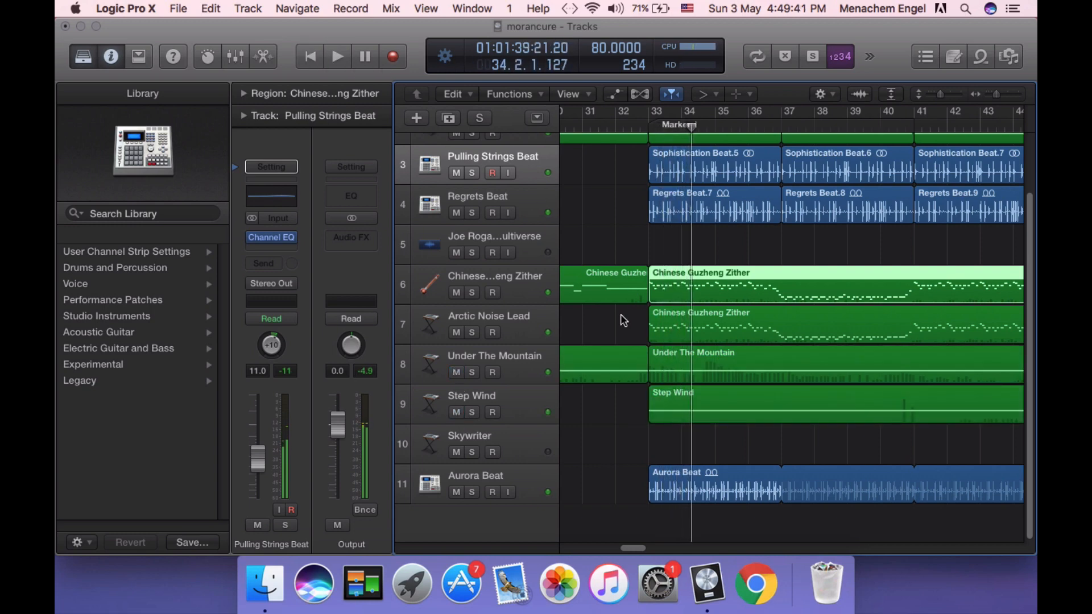
{"action": "scroll", "coordinate": [624, 320], "scroll_direction": "up", "scroll_amount": 3}
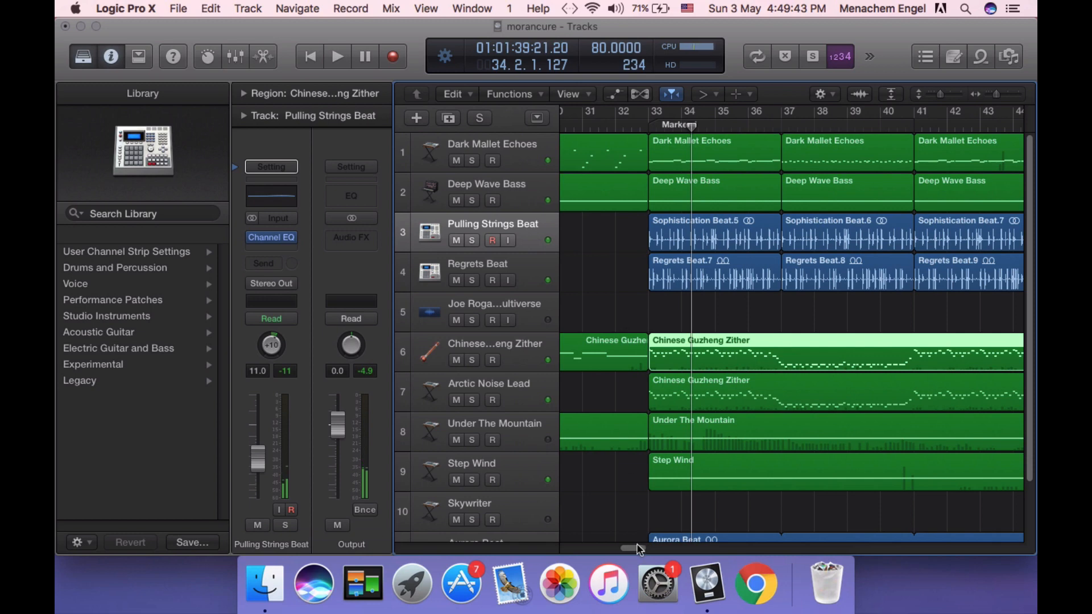
{"action": "scroll", "coordinate": [637, 545], "scroll_direction": "right", "scroll_amount": 10}
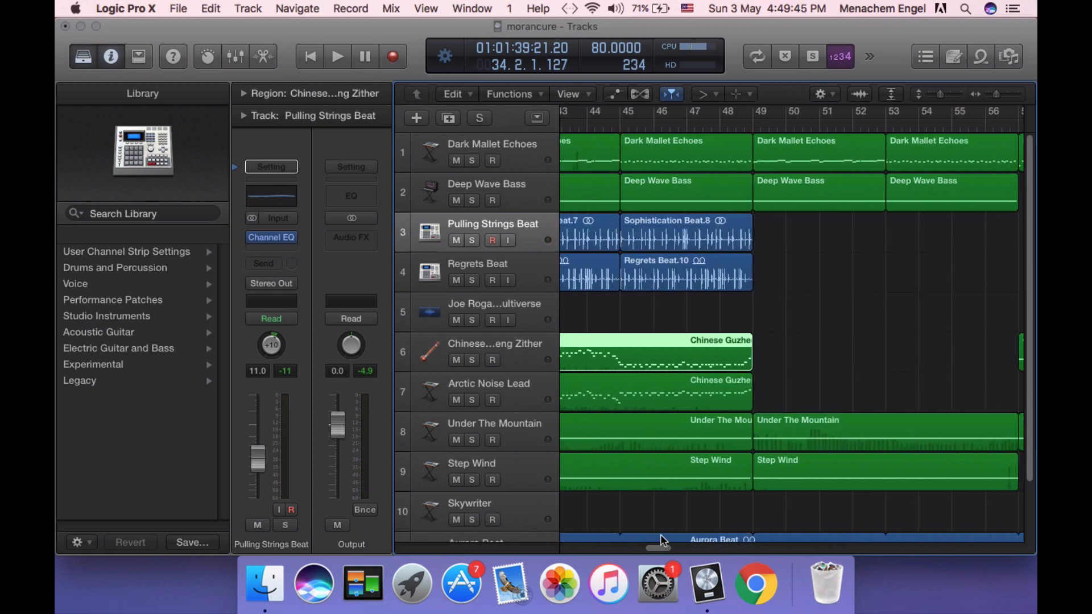
{"action": "scroll", "coordinate": [661, 535], "scroll_direction": "left", "scroll_amount": 10}
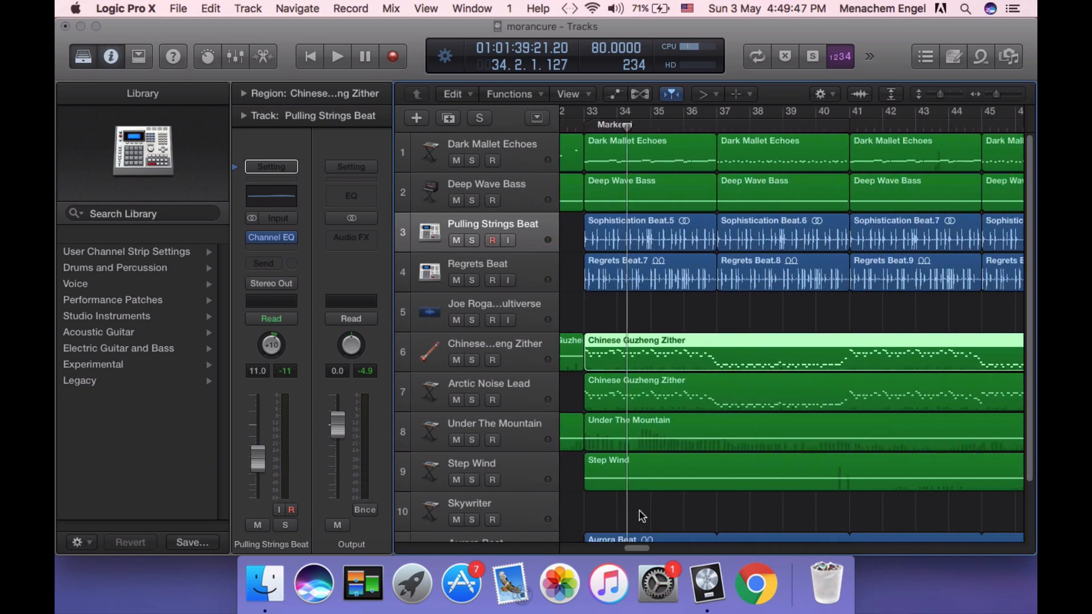
{"action": "double_click", "coordinate": [667, 338]}
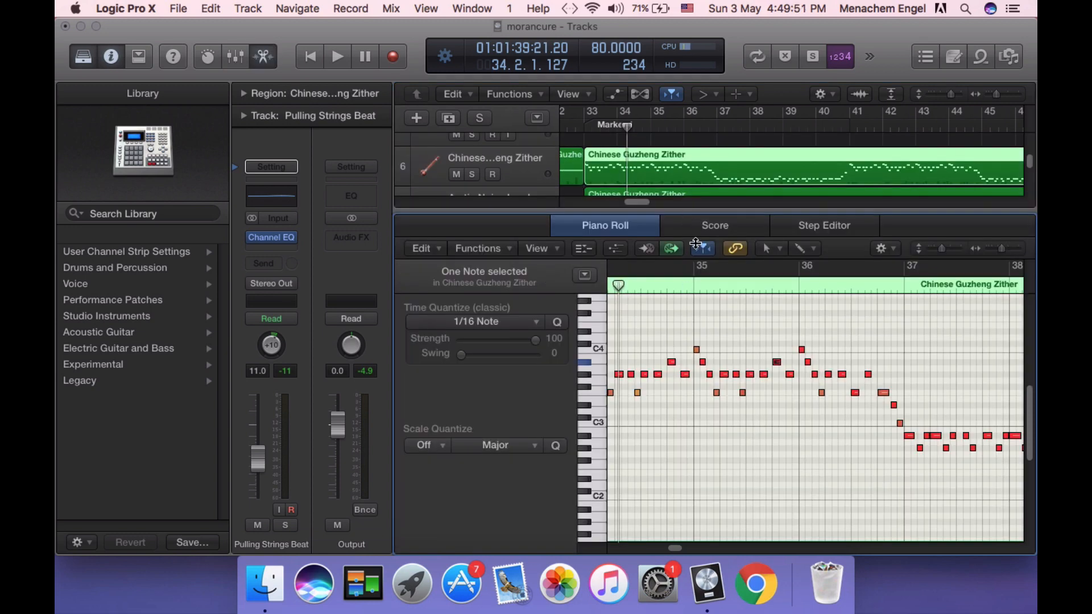
{"action": "key", "text": "e"}
Mute Arctic Noise Lead, play the mix from bar 32 beat 3, and stop and unmute the track after bar 35.
{"action": "left_click", "coordinate": [456, 332]}
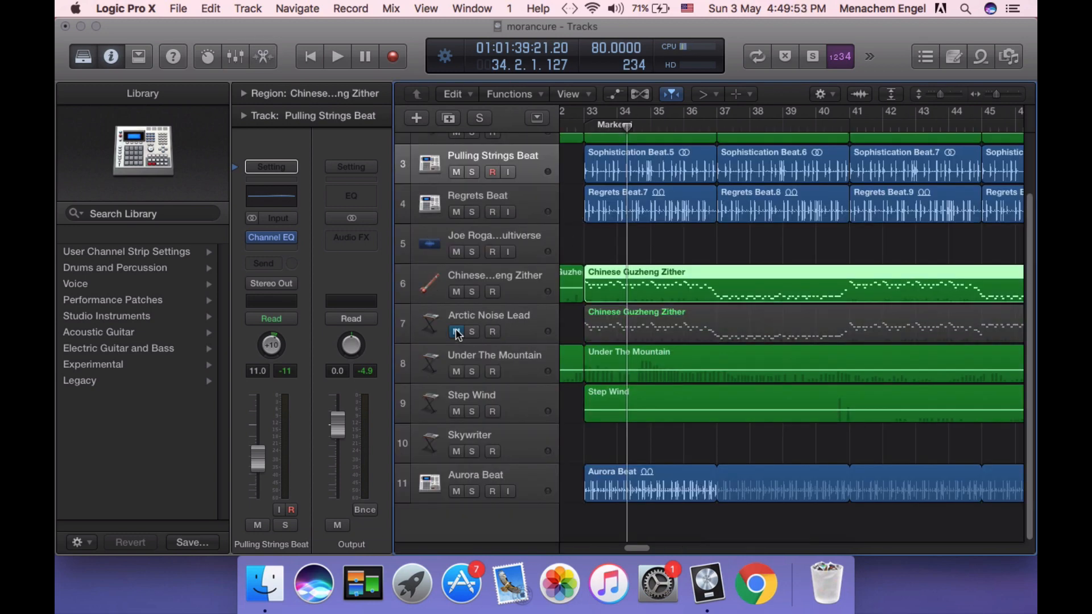
{"action": "left_click_drag", "start_coordinate": [626, 126], "coordinate": [569, 127]}
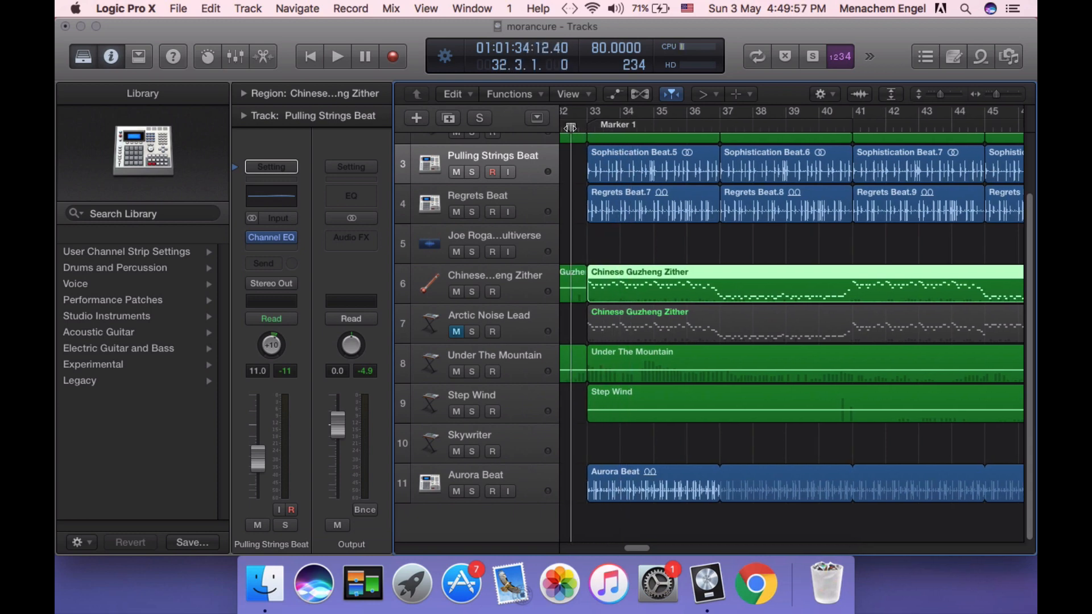
{"action": "key", "text": "space"}
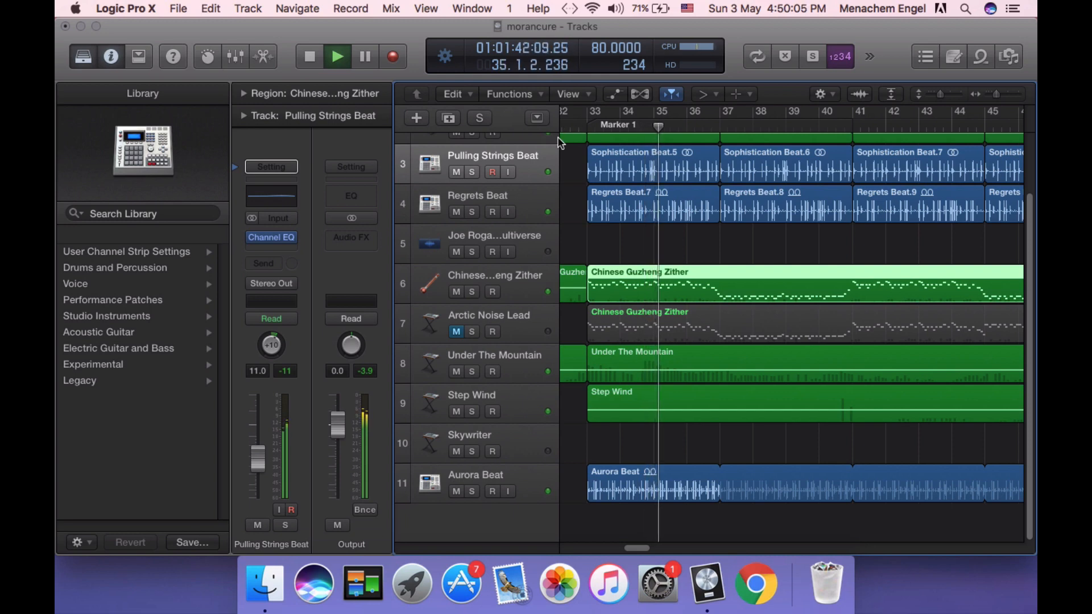
{"action": "left_click", "coordinate": [310, 56]}
{"action": "left_click", "coordinate": [457, 333]}
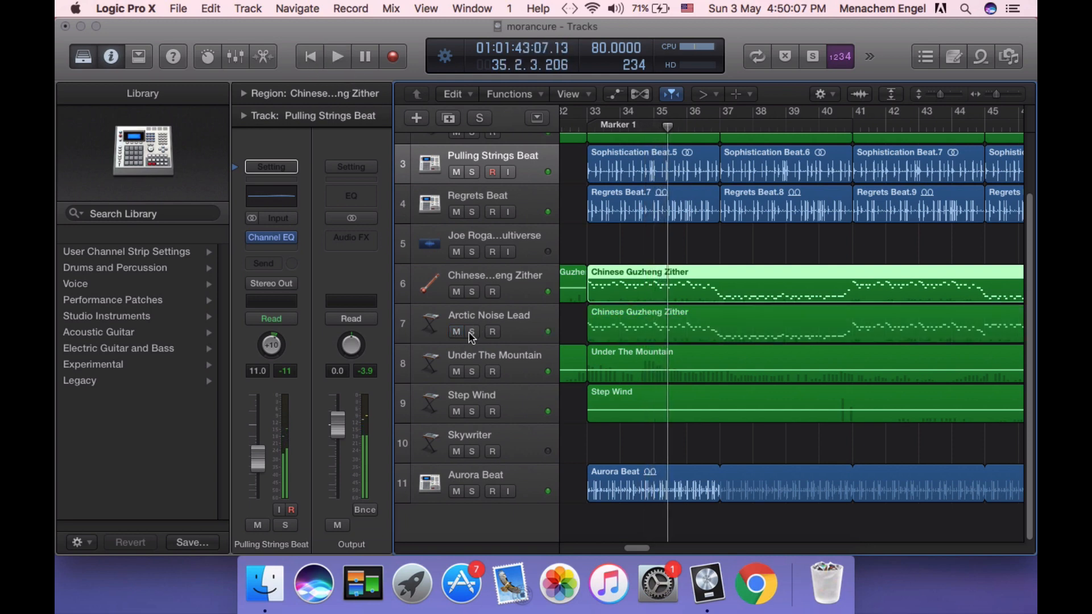
Play the full mix from bar 32 beat 4 and raise the system volume by three levels.
{"action": "left_click", "coordinate": [587, 125]}
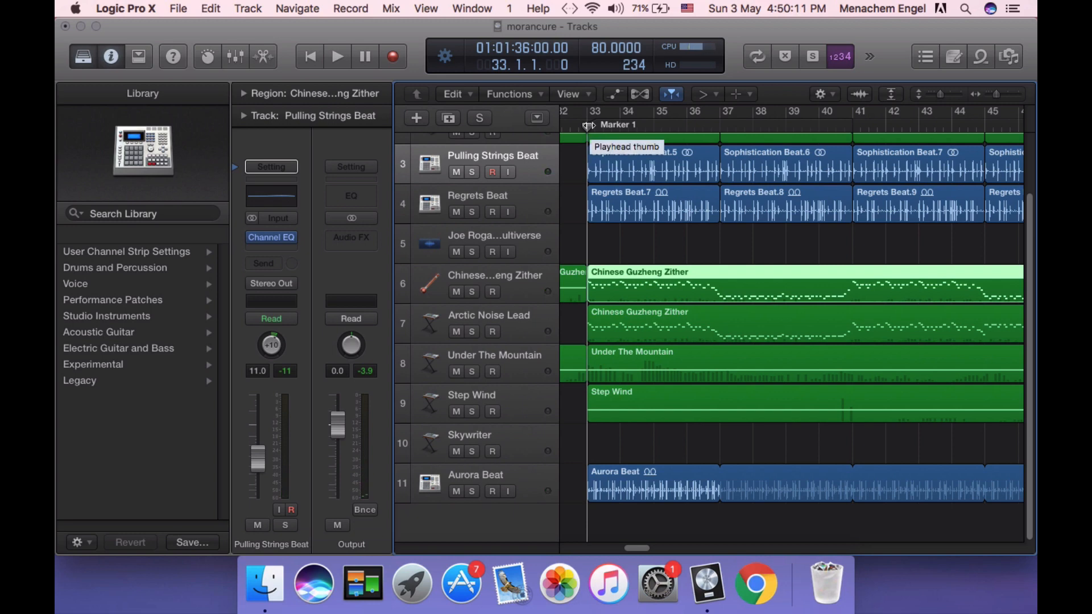
{"action": "left_click_drag", "start_coordinate": [587, 126], "coordinate": [579, 124]}
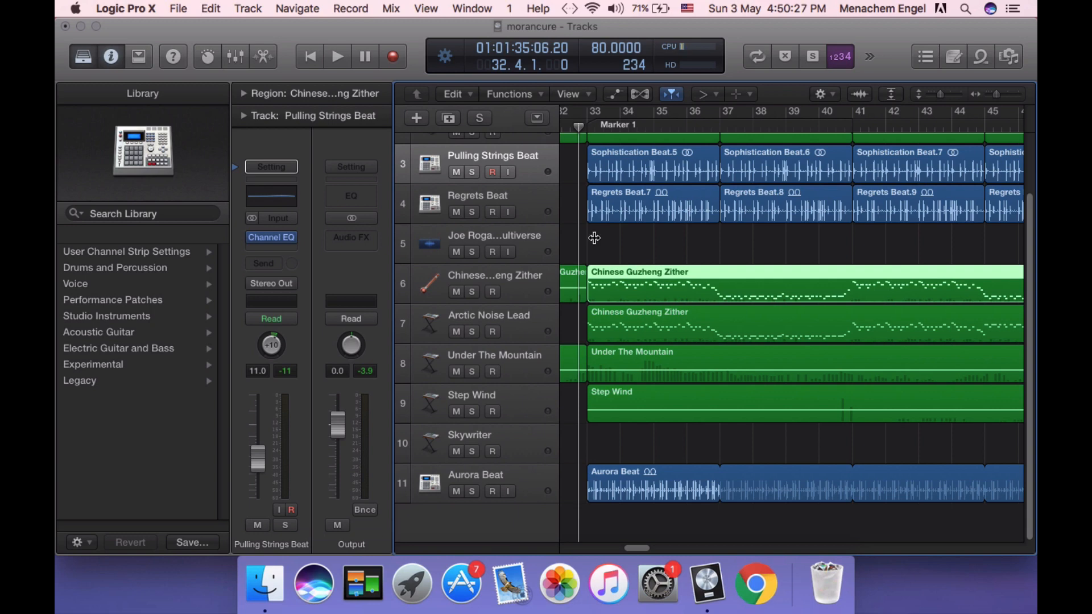
{"action": "scroll", "coordinate": [633, 248], "scroll_direction": "up", "scroll_amount": 1}
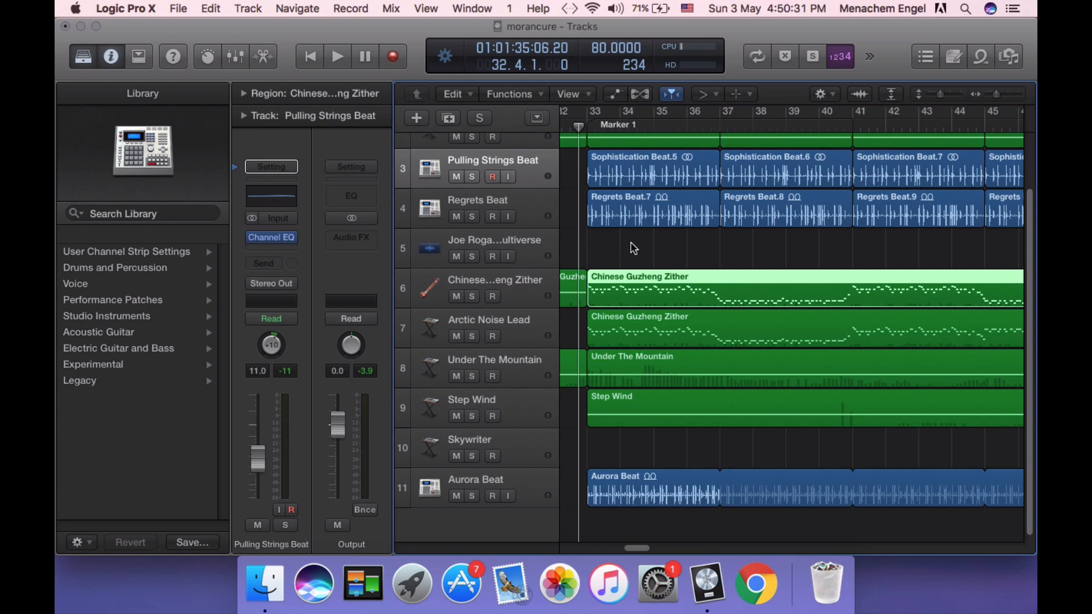
{"action": "key", "text": "space"}
{"action": "key", "text": "XF86AudioRaiseVolume"}
{"action": "key", "text": "XF86AudioRaiseVolume"}
{"action": "key", "text": "XF86AudioRaiseVolume"}
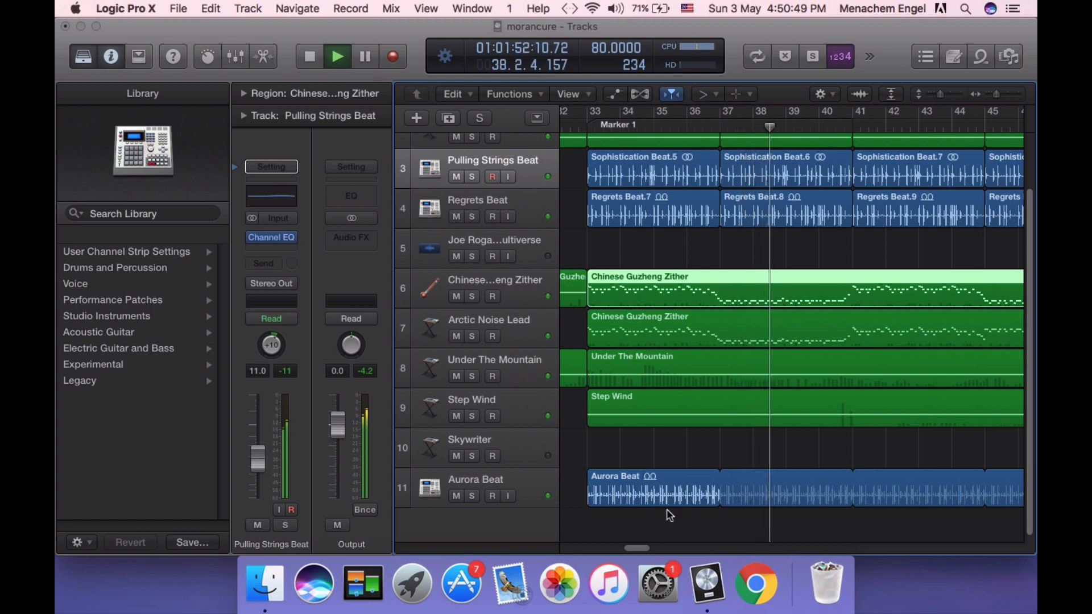
Skip playback ahead to bar 41 and bar 45 to sample the full mix at each point.
{"action": "left_click_drag", "start_coordinate": [638, 547], "coordinate": [648, 547]}
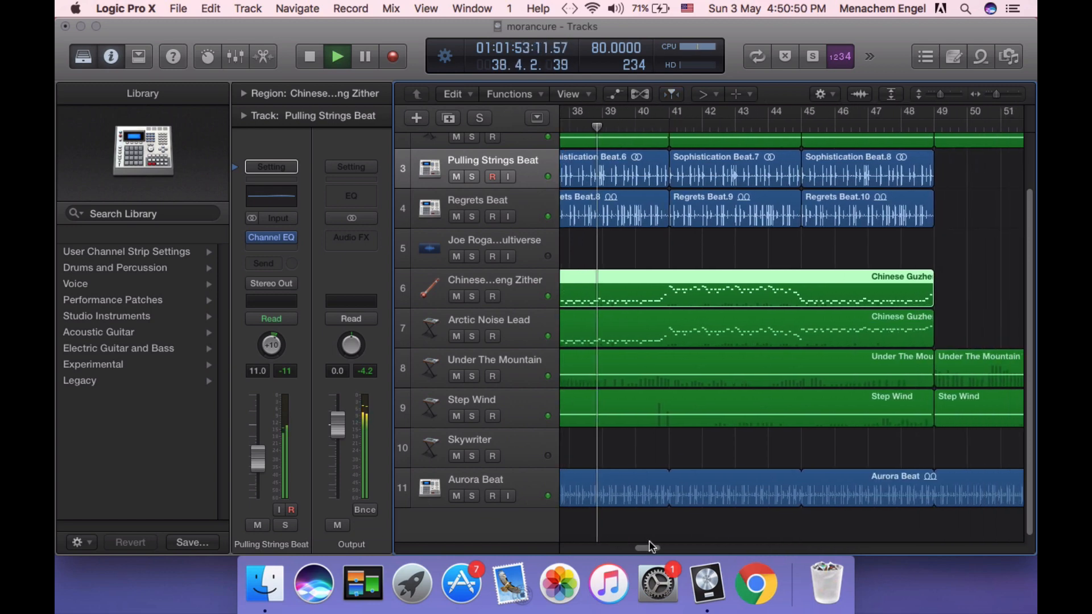
{"action": "left_click", "coordinate": [669, 124]}
{"action": "left_click", "coordinate": [800, 128]}
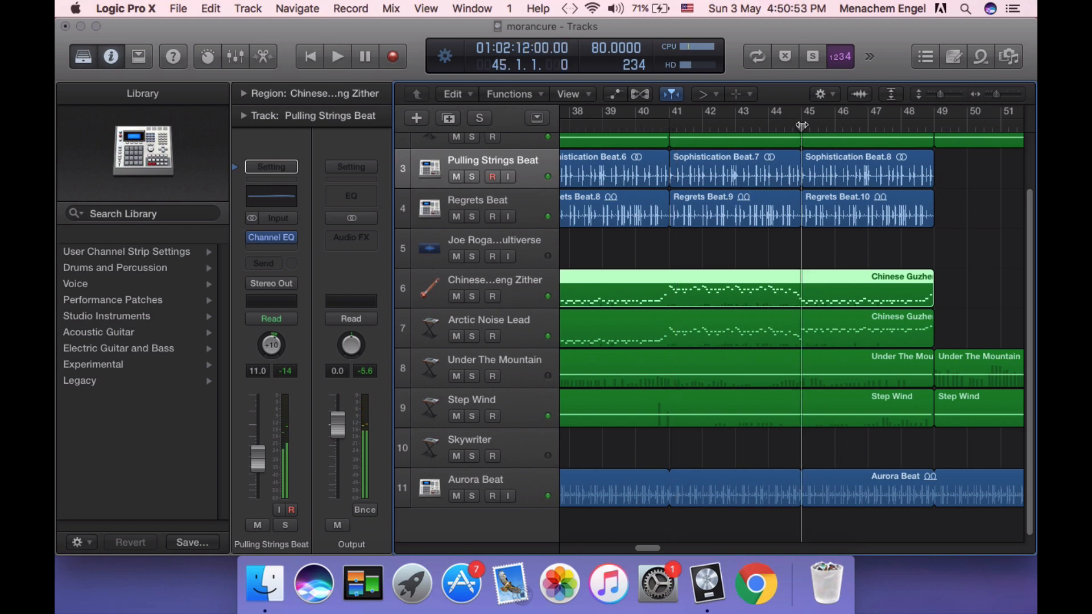
{"action": "key", "text": "space"}
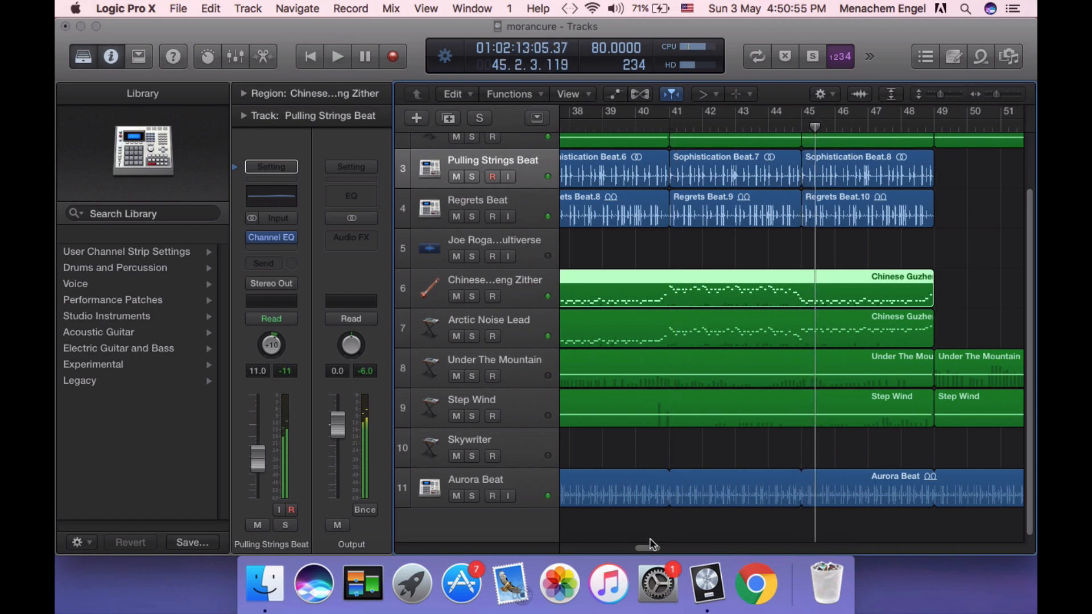
Play the full mix briefly from bar 49, where the beat and zither regions drop out.
{"action": "left_click_drag", "start_coordinate": [651, 545], "coordinate": [662, 547]}
{"action": "scroll", "coordinate": [653, 151], "scroll_direction": "up", "scroll_amount": 3}
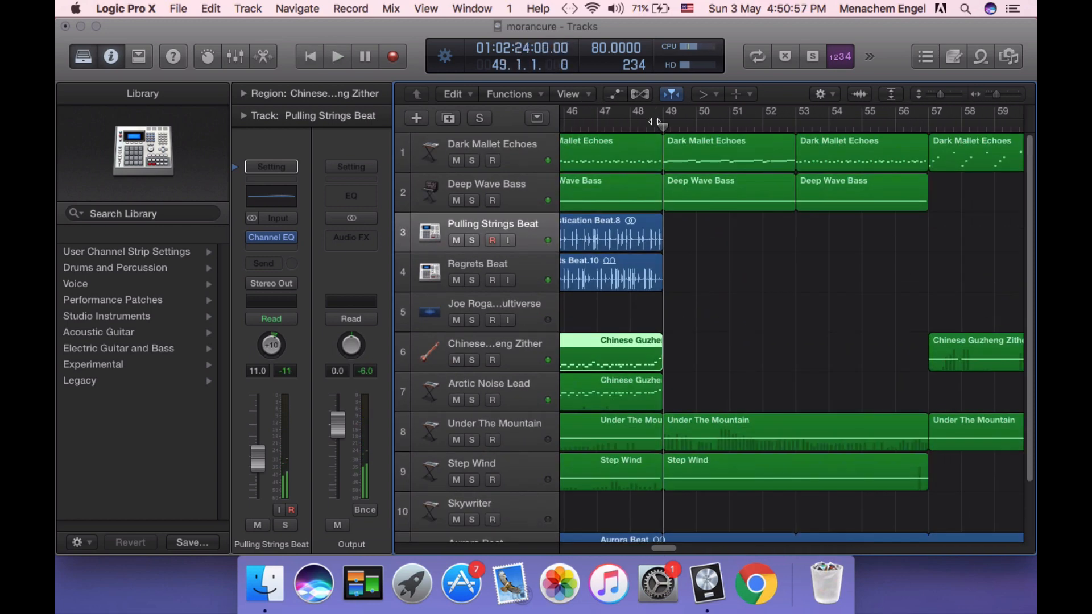
{"action": "key", "text": "space"}
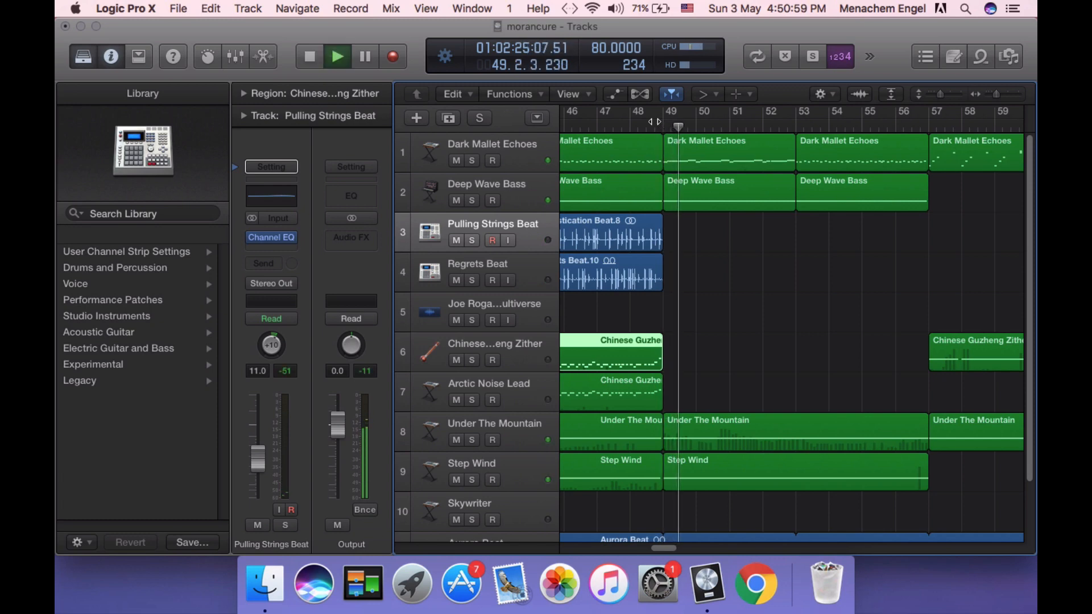
{"action": "key", "text": "space"}
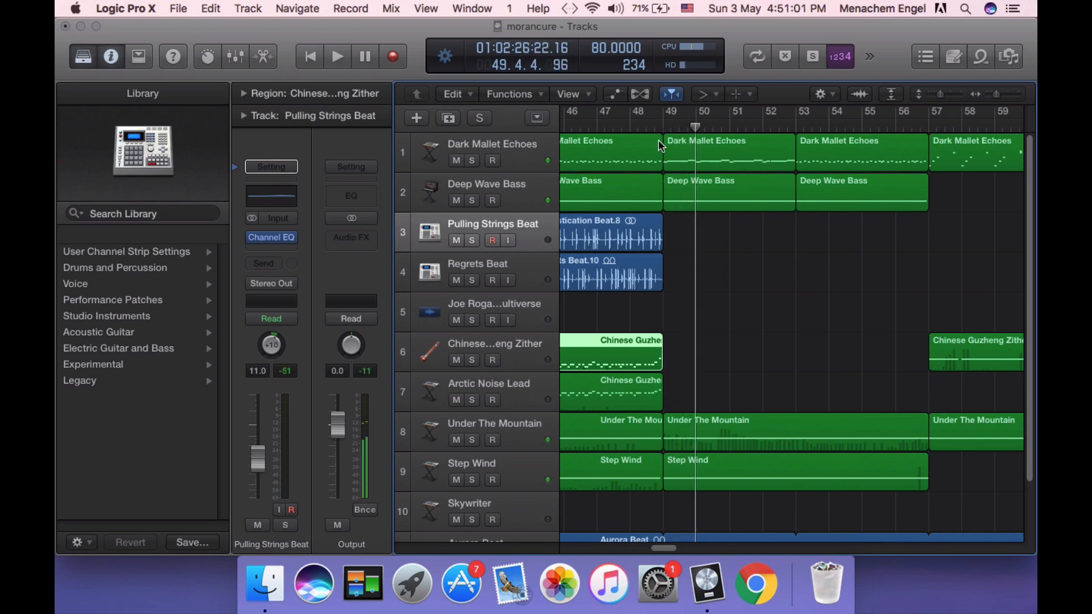
Solo Aurora Beat, start playback from bar 48 beat 3, and add Deep Wave Bass and Dark Mallet Echoes to the solo.
{"action": "left_click_drag", "start_coordinate": [697, 126], "coordinate": [646, 126]}
{"action": "scroll", "coordinate": [691, 249], "scroll_direction": "down", "scroll_amount": 3}
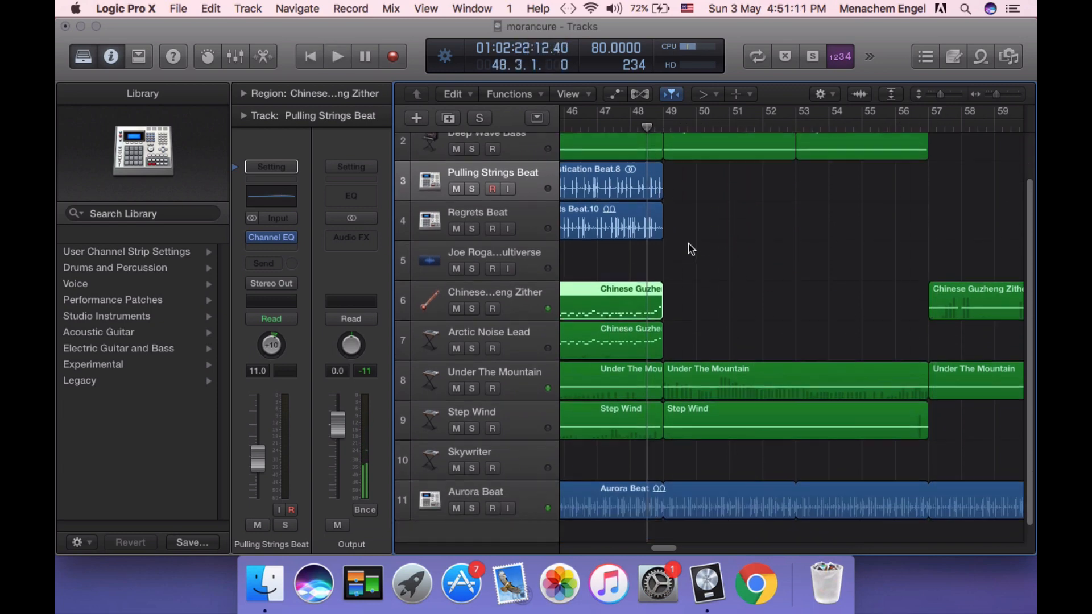
{"action": "scroll", "coordinate": [690, 246], "scroll_direction": "up", "scroll_amount": 3}
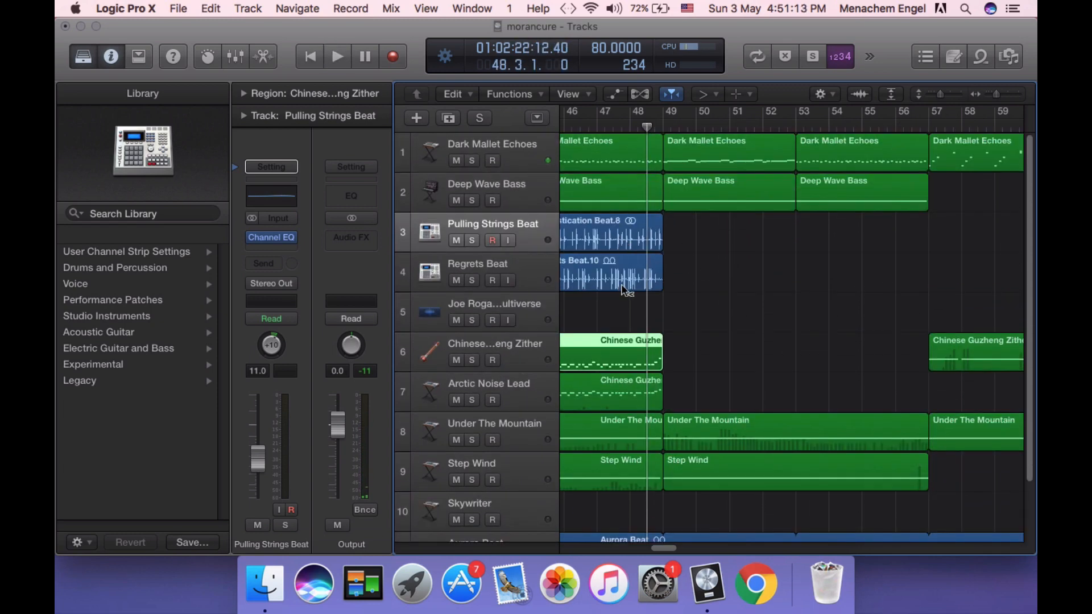
{"action": "scroll", "coordinate": [553, 474], "scroll_direction": "down", "scroll_amount": 2}
{"action": "left_click", "coordinate": [472, 492]}
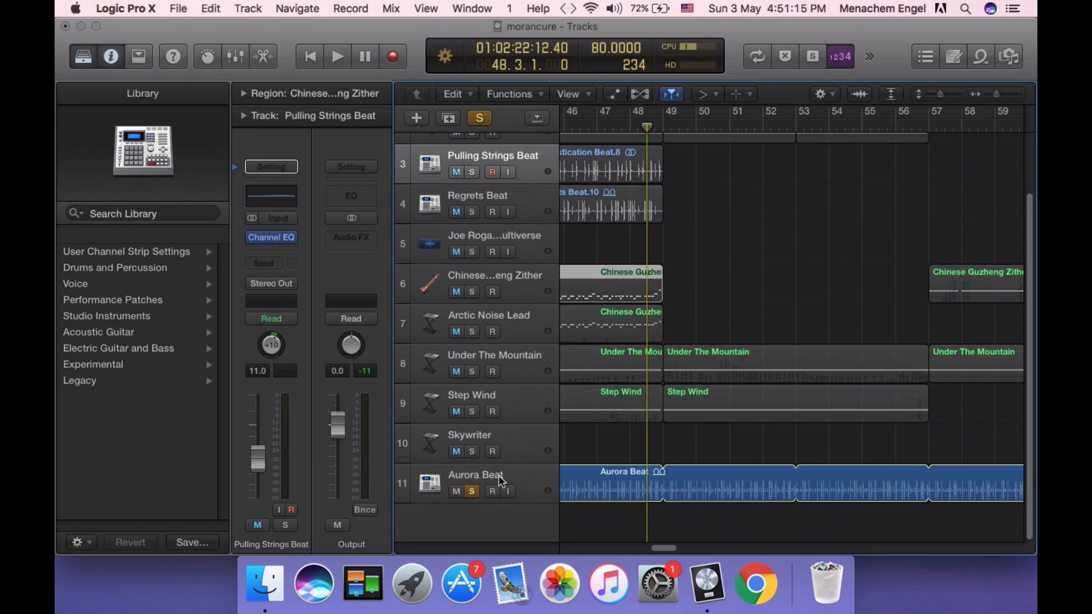
{"action": "key", "text": "space"}
{"action": "scroll", "coordinate": [472, 200], "scroll_direction": "up", "scroll_amount": 2}
{"action": "left_click", "coordinate": [472, 200]}
{"action": "left_click", "coordinate": [472, 160]}
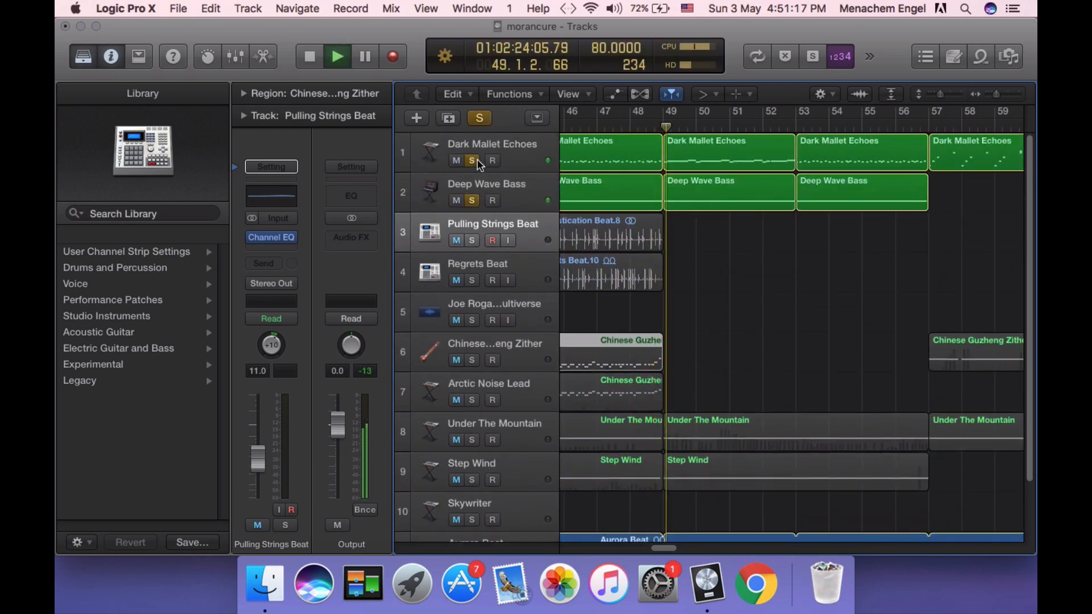
Add Under The Mountain and Step Wind to the solo during playback, remove Under The Mountain from it, and stop after bar 51.
{"action": "scroll", "coordinate": [568, 319], "scroll_direction": "down", "scroll_amount": 1}
{"action": "left_click", "coordinate": [472, 407]}
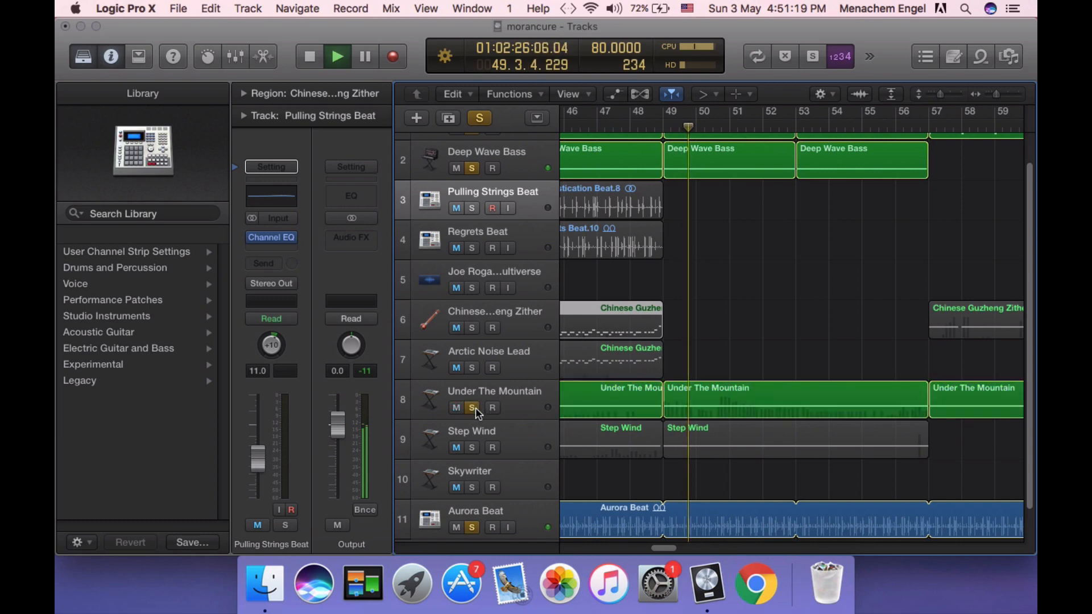
{"action": "left_click", "coordinate": [472, 448]}
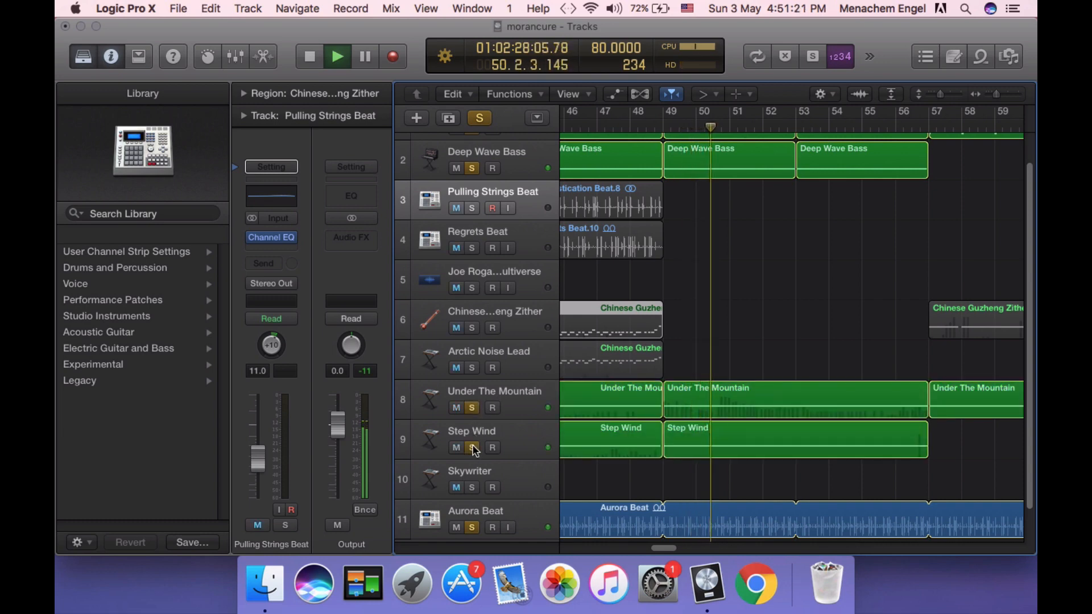
{"action": "left_click", "coordinate": [472, 408]}
{"action": "key", "text": "space"}
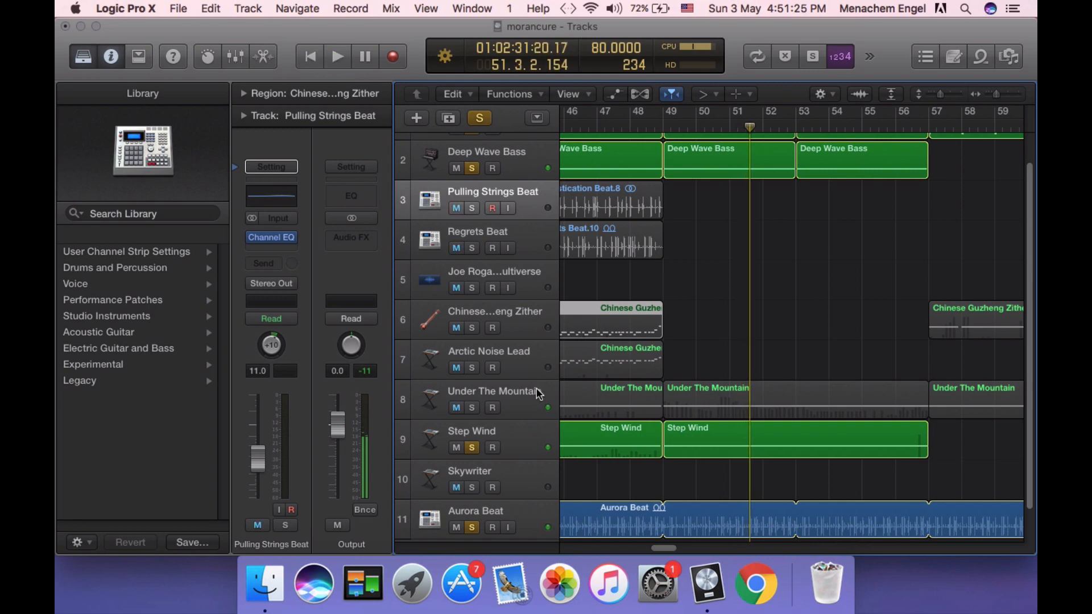
Clear the solos, play Step Wind soloed from bar 49, and stop playback and clear its solo.
{"action": "left_click", "coordinate": [479, 118]}
{"action": "left_click", "coordinate": [472, 448]}
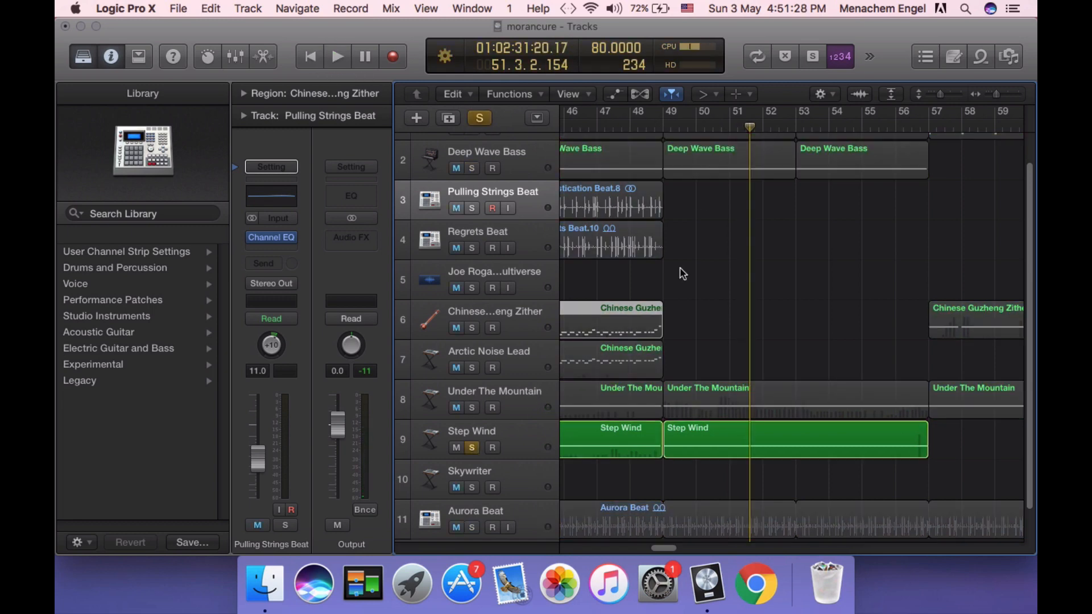
{"action": "left_click", "coordinate": [663, 127]}
{"action": "key", "text": "space"}
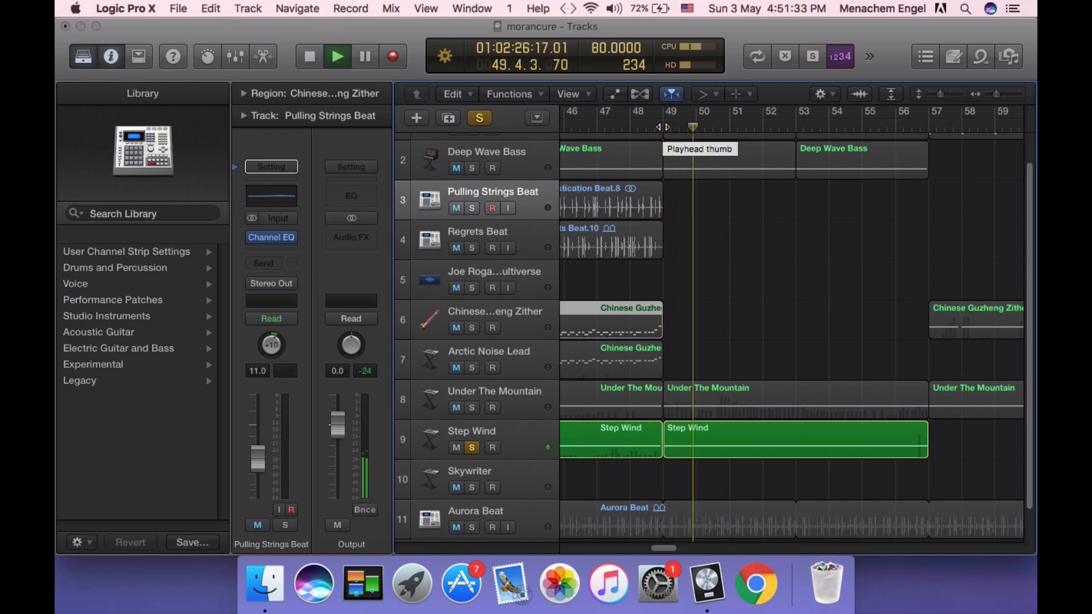
{"action": "key", "text": "space"}
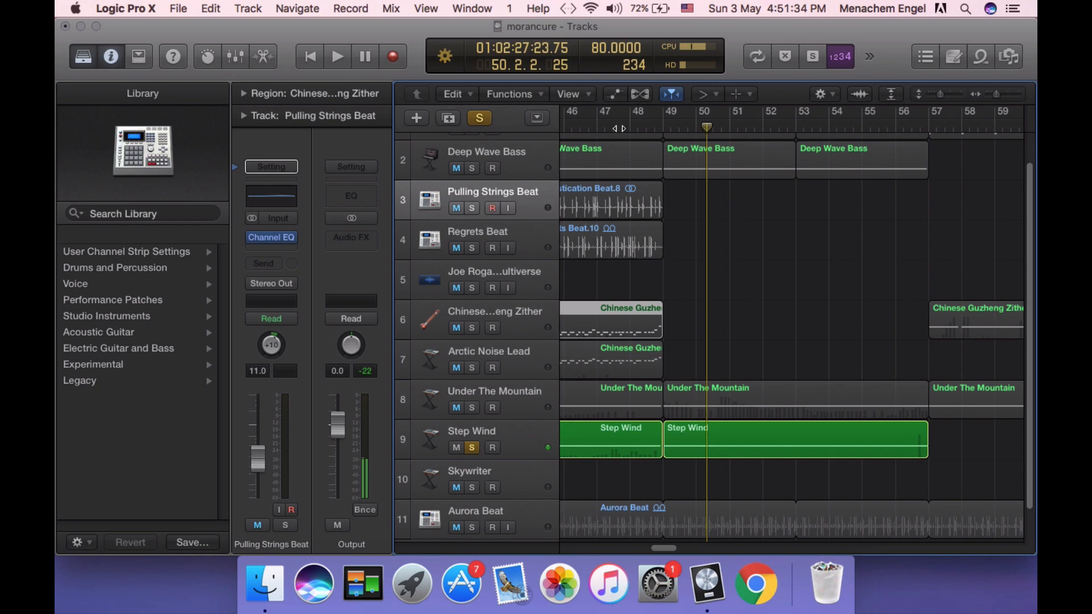
{"action": "left_click", "coordinate": [483, 118]}
Zoom the timeline out slightly and review the arrangement from before Marker 1 through the section starting at bar 57.
{"action": "left_click_drag", "start_coordinate": [996, 100], "coordinate": [993, 99]}
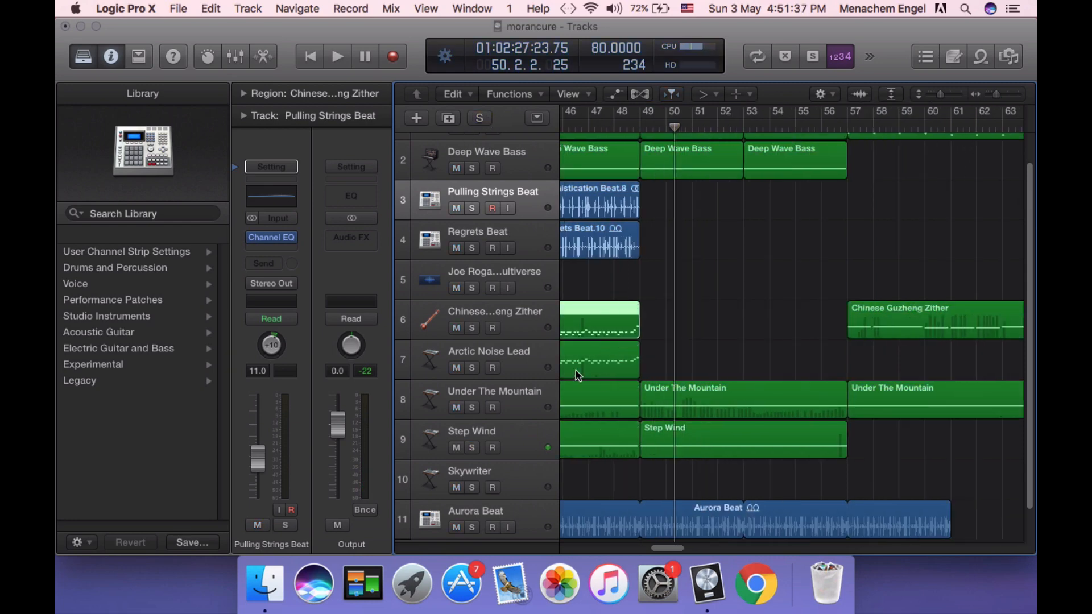
{"action": "mouse_move", "coordinate": [674, 551]}
{"action": "left_mouse_down"}
{"action": "mouse_move", "coordinate": [572, 532]}
{"action": "mouse_move", "coordinate": [642, 515]}
{"action": "left_mouse_up"}
{"action": "scroll", "coordinate": [629, 430], "scroll_direction": "up", "scroll_amount": 2}
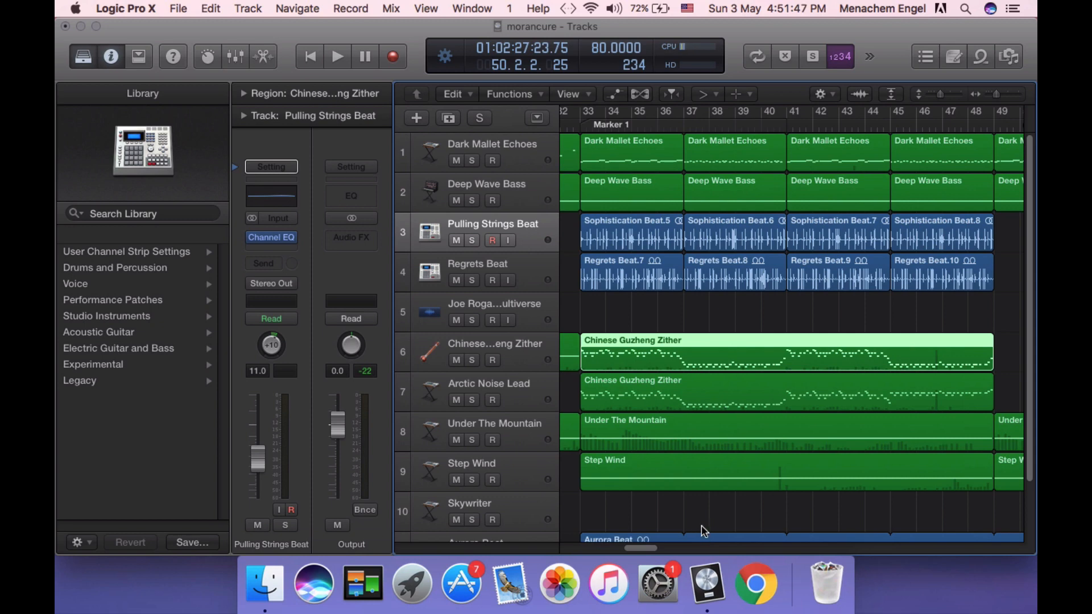
{"action": "left_click_drag", "start_coordinate": [647, 547], "coordinate": [639, 538]}
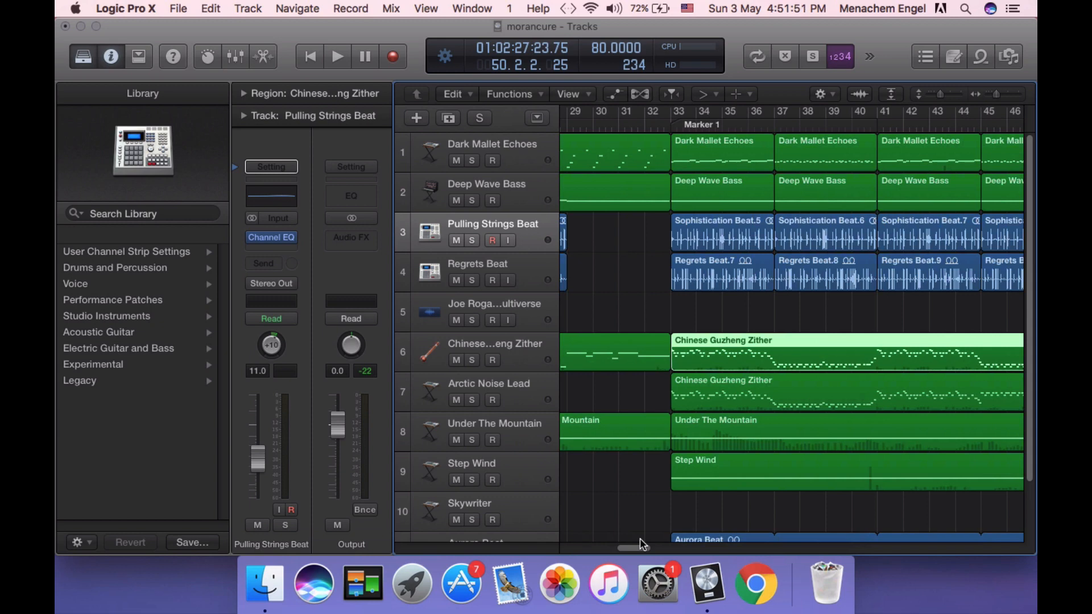
{"action": "left_click_drag", "start_coordinate": [639, 538], "coordinate": [648, 546]}
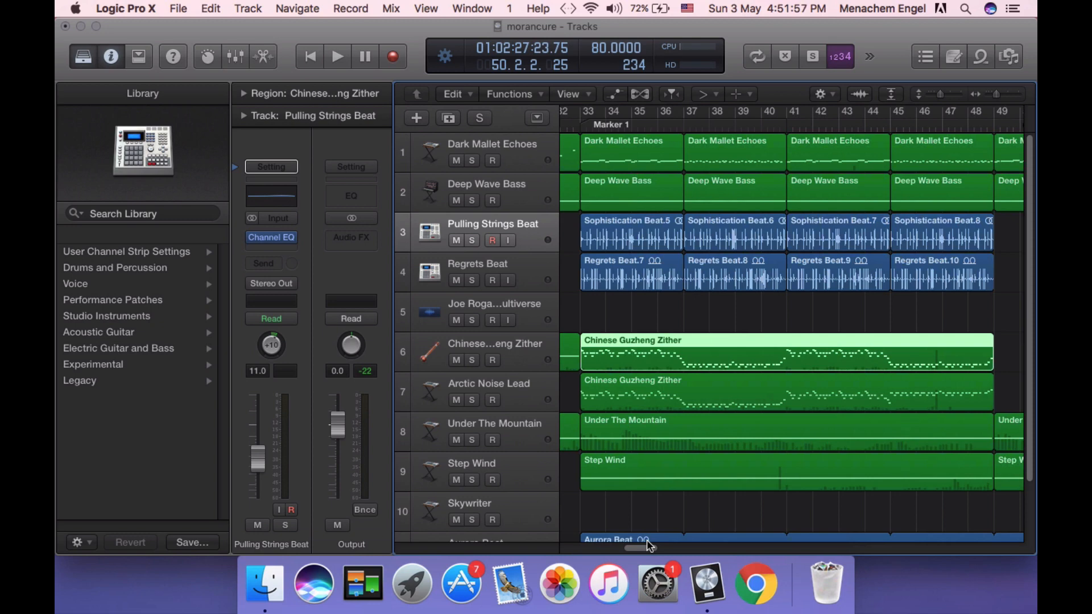
{"action": "left_click_drag", "start_coordinate": [649, 546], "coordinate": [654, 544]}
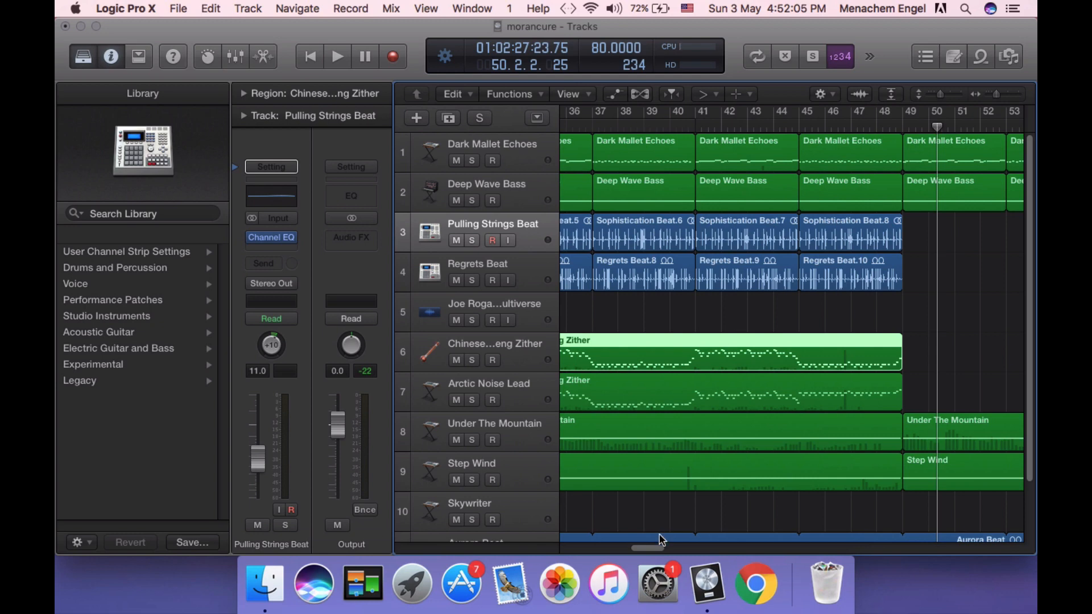
{"action": "left_click_drag", "start_coordinate": [655, 546], "coordinate": [673, 545]}
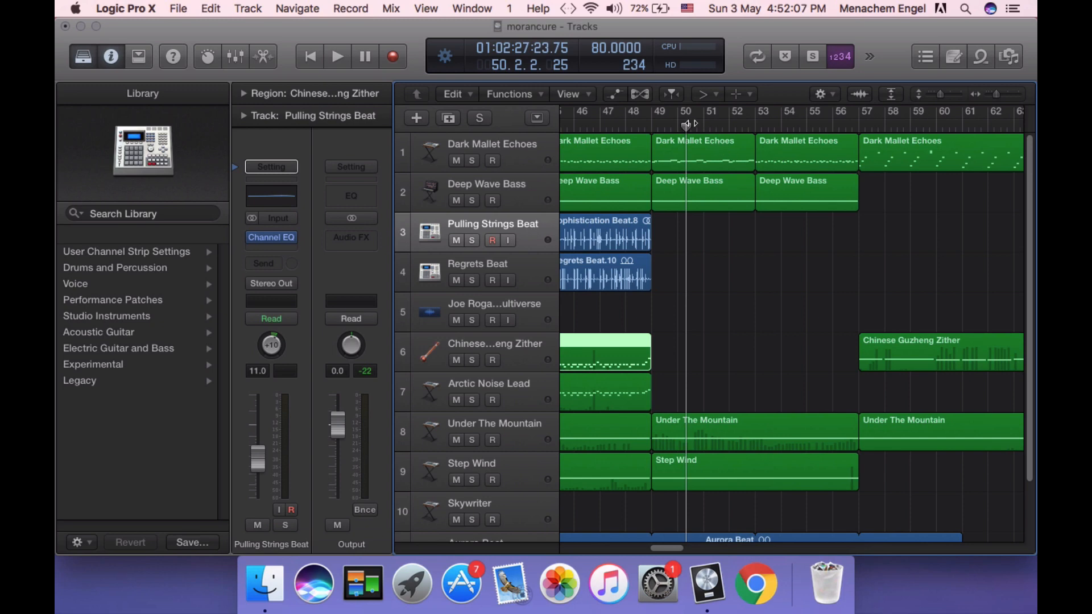
Play the full mix through the closing section from bar 57, check its regions across all tracks, and stop playback in bar 66.
{"action": "left_click_drag", "start_coordinate": [687, 124], "coordinate": [654, 124]}
{"action": "key", "text": "space"}
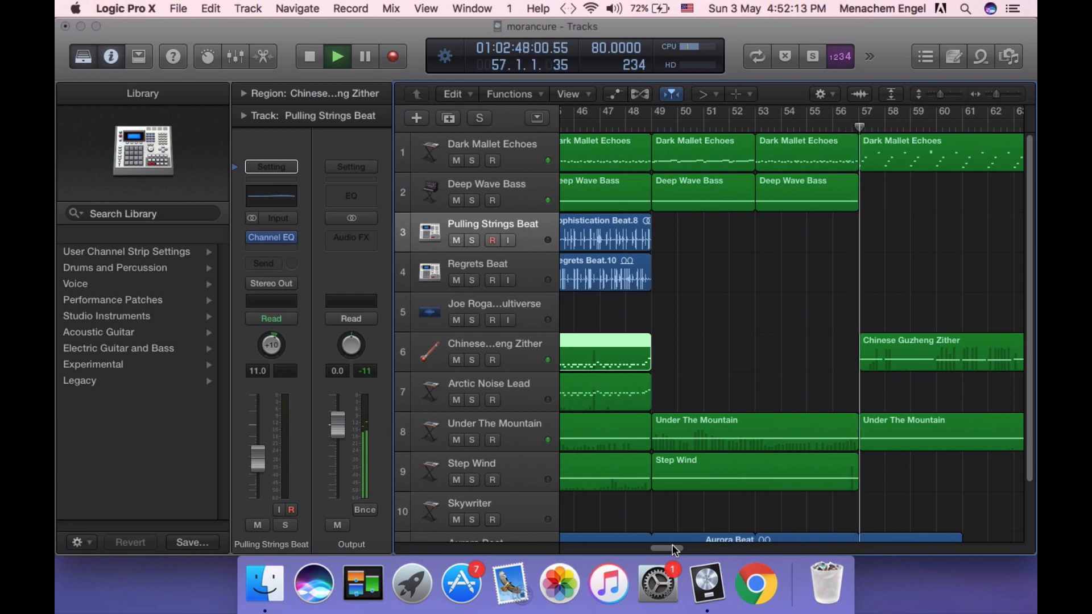
{"action": "left_click_drag", "start_coordinate": [672, 547], "coordinate": [689, 548]}
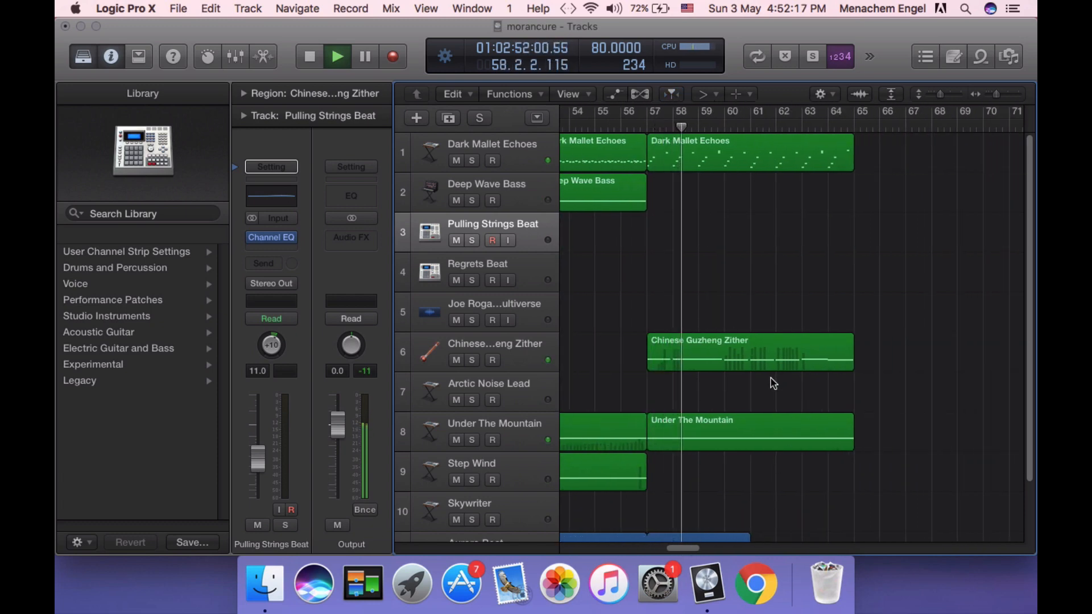
{"action": "scroll", "coordinate": [774, 384], "scroll_direction": "down", "scroll_amount": 3}
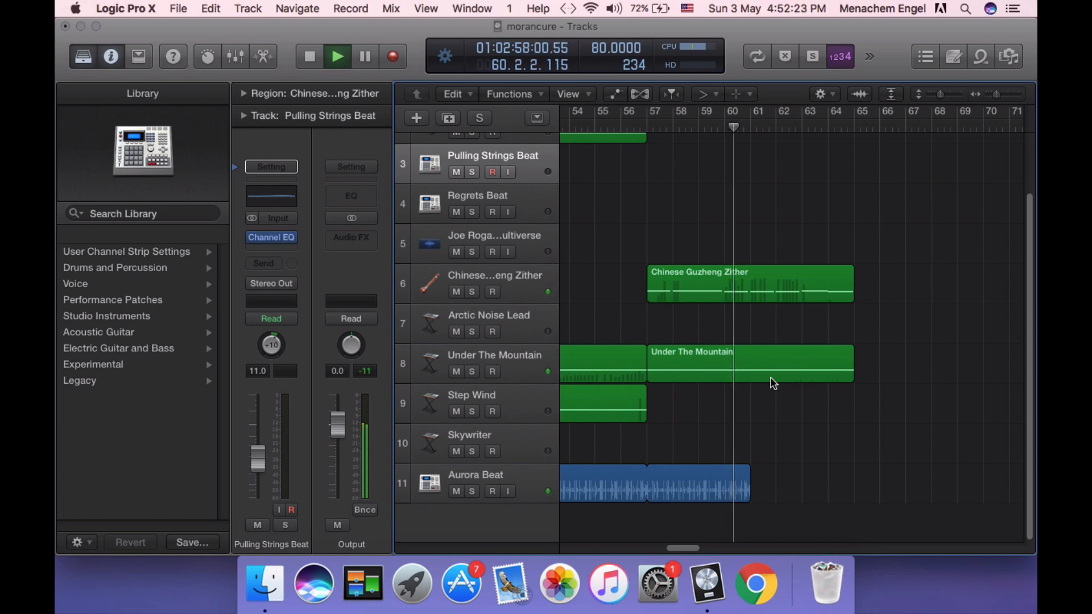
{"action": "scroll", "coordinate": [773, 384], "scroll_direction": "up", "scroll_amount": 3}
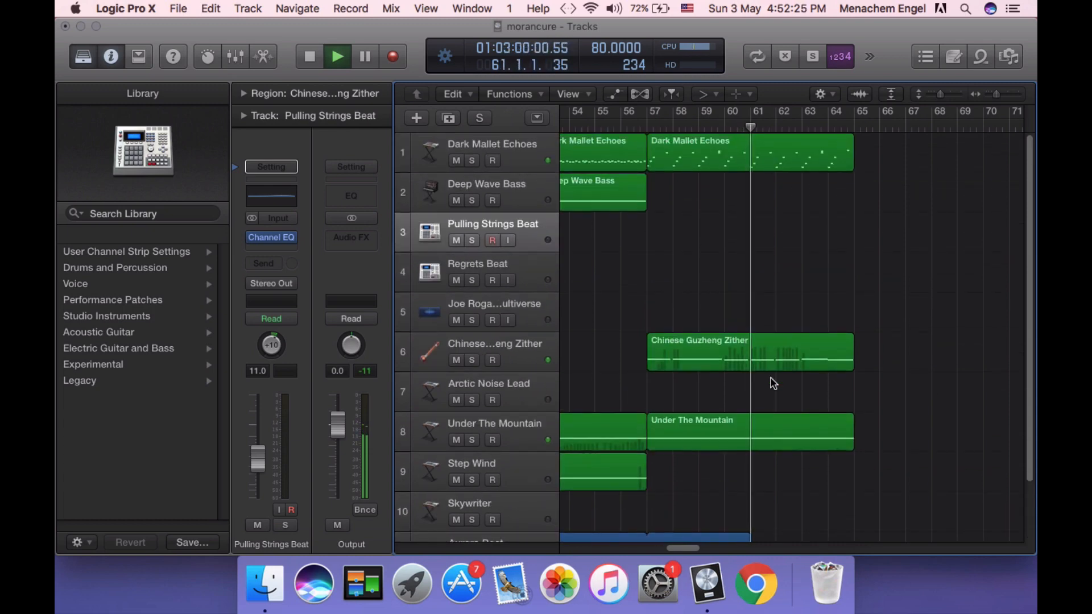
{"action": "scroll", "coordinate": [773, 384], "scroll_direction": "down", "scroll_amount": 2}
{"action": "scroll", "coordinate": [773, 384], "scroll_direction": "up", "scroll_amount": 2}
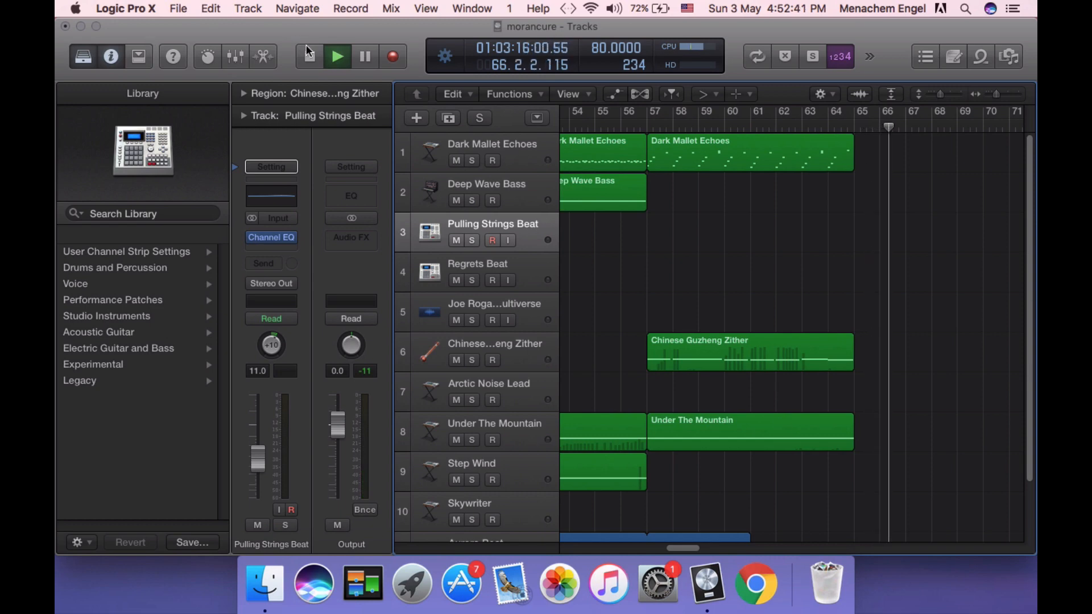
{"action": "key", "text": "space"}
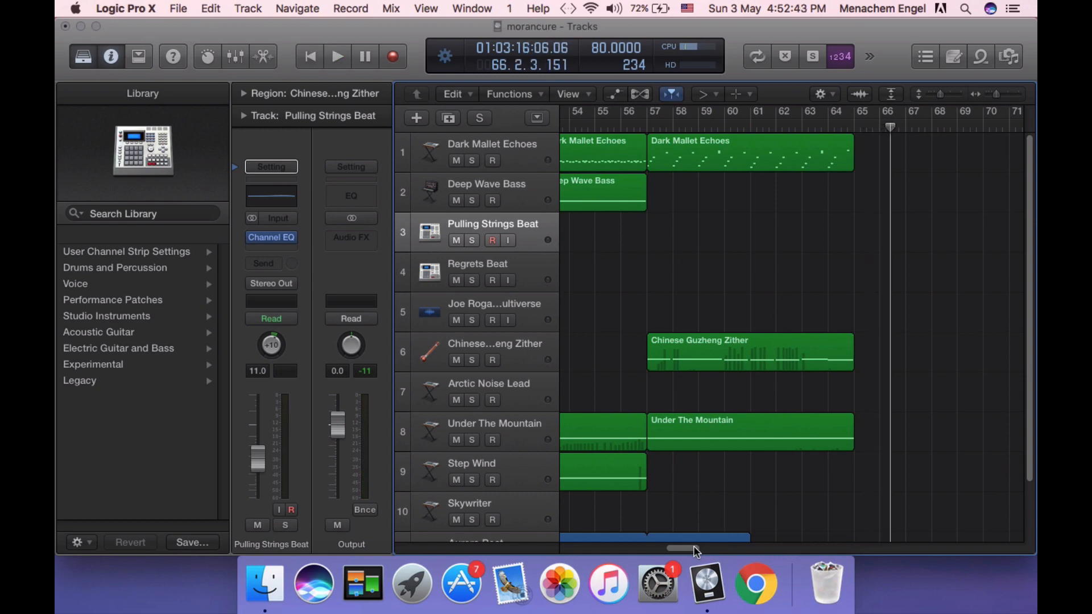
Zoom the timeline out and review the arrangement from bar 1 through the Marker 1 section.
{"action": "left_click_drag", "start_coordinate": [694, 548], "coordinate": [590, 540]}
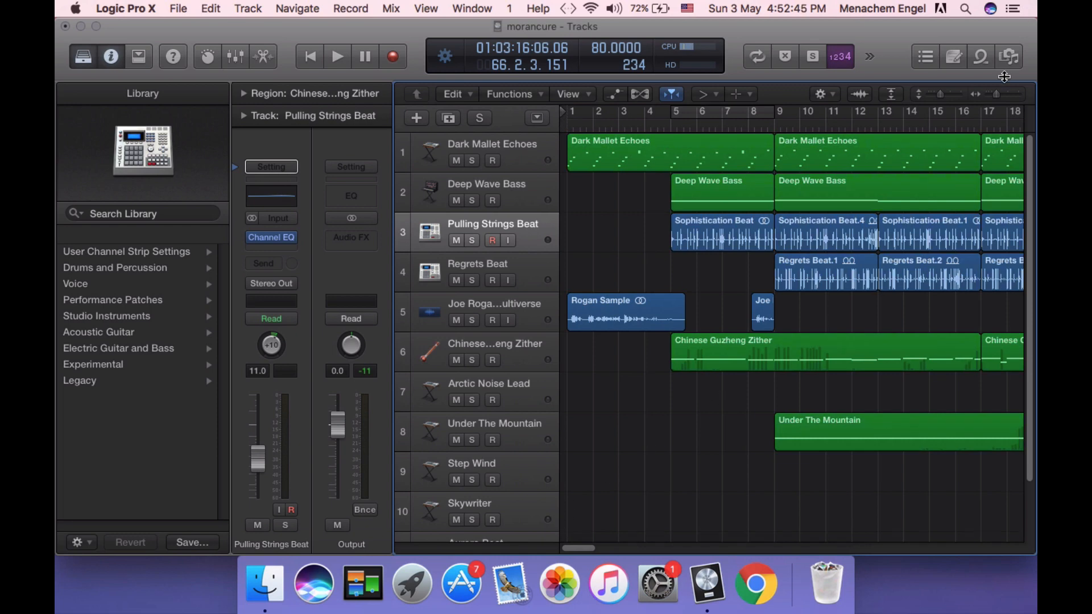
{"action": "left_click_drag", "start_coordinate": [996, 94], "coordinate": [993, 95]}
{"action": "scroll", "coordinate": [799, 309], "scroll_direction": "down", "scroll_amount": 3}
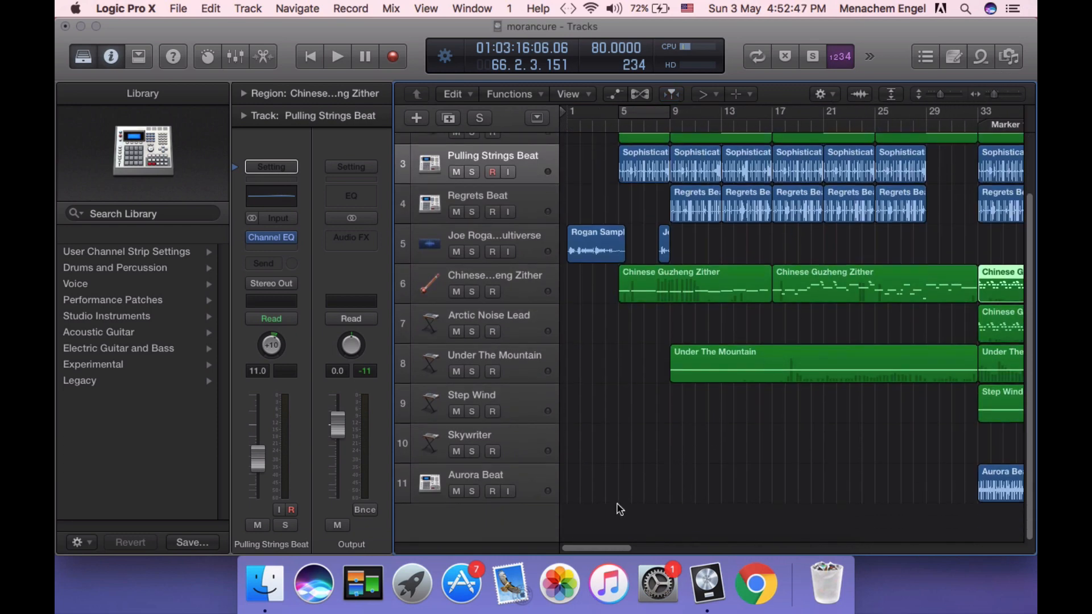
{"action": "left_click_drag", "start_coordinate": [604, 547], "coordinate": [638, 504]}
{"action": "scroll", "coordinate": [656, 408], "scroll_direction": "up", "scroll_amount": 2}
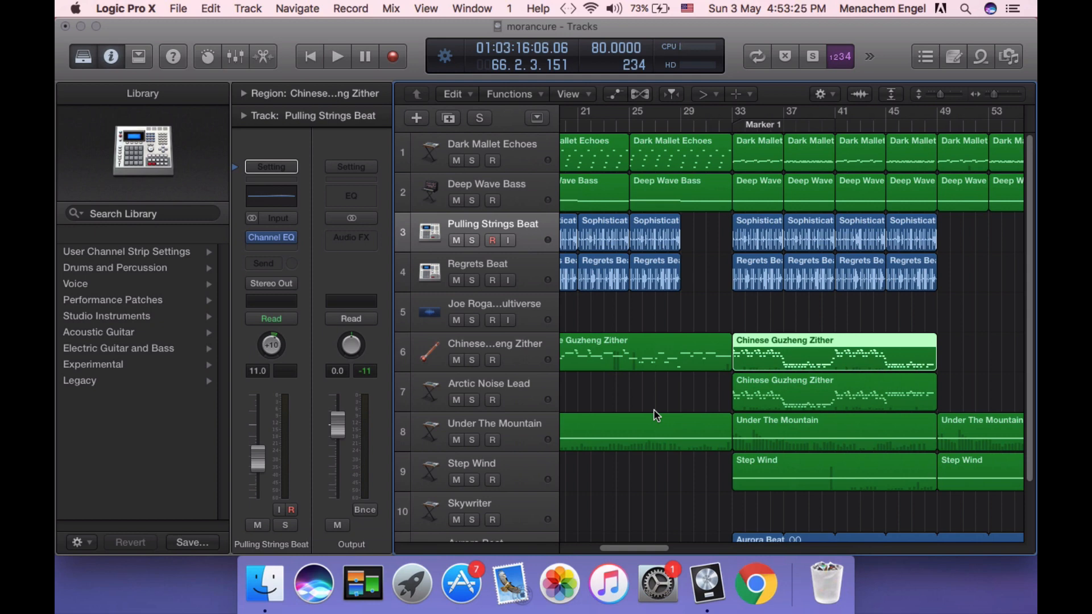
{"action": "left_click", "coordinate": [897, 590]}
{"action": "left_click", "coordinate": [483, 8]}
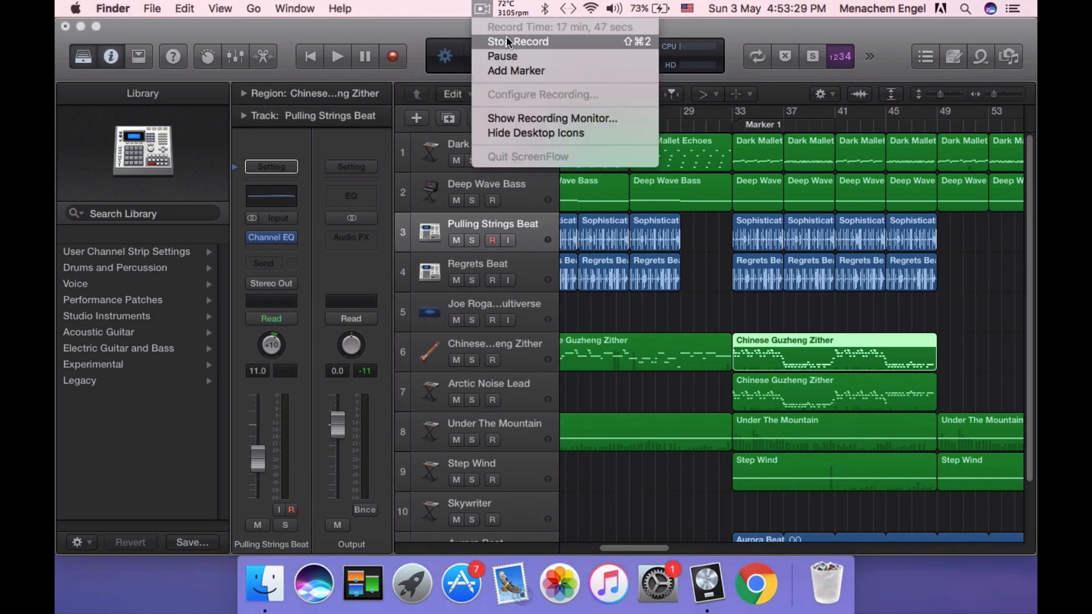